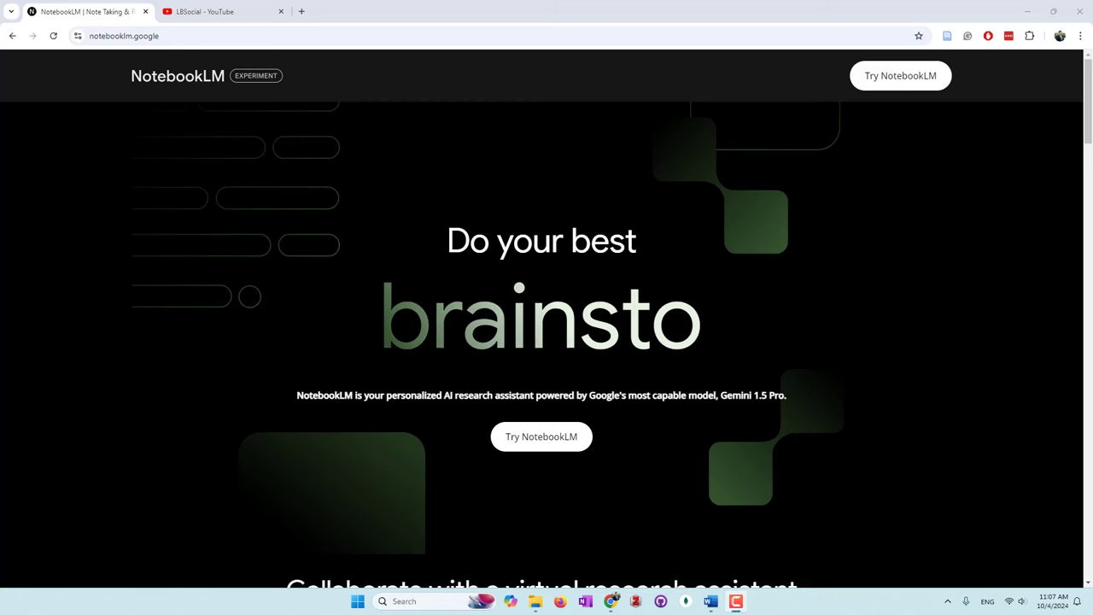
Open the NotebookLM Notebooks workspace from the Try NotebookLM landing page.
click(563, 440)
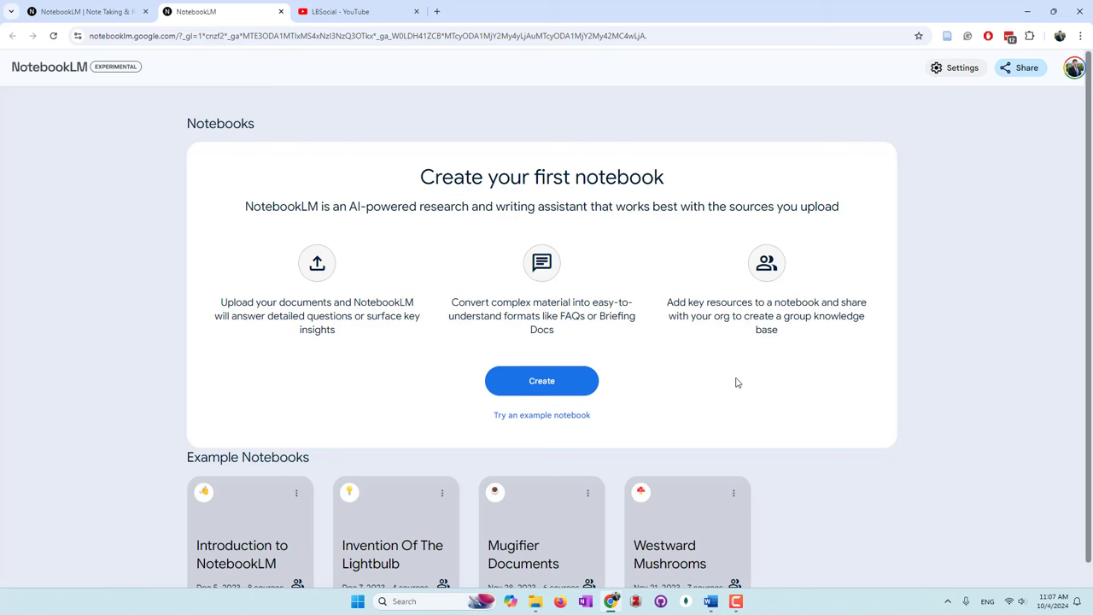
Create a new untitled notebook, bringing up its Add sources dialog.
click(553, 382)
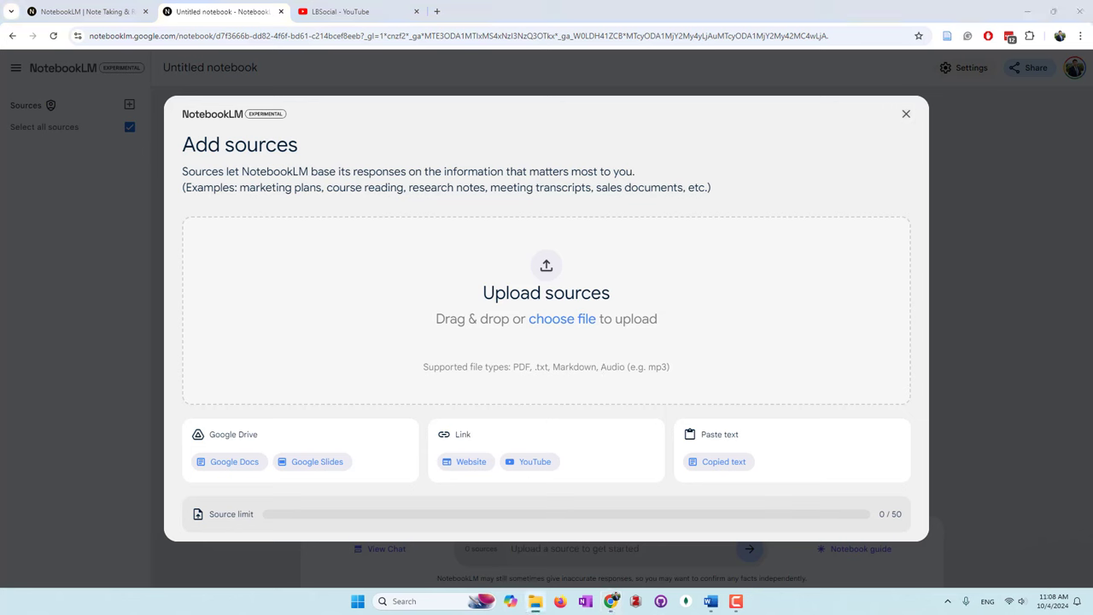
Upload Syllabus_IA_480_Fall_2024.pdf by dropping it onto the Upload sources area.
drag(1091, 346, 578, 316)
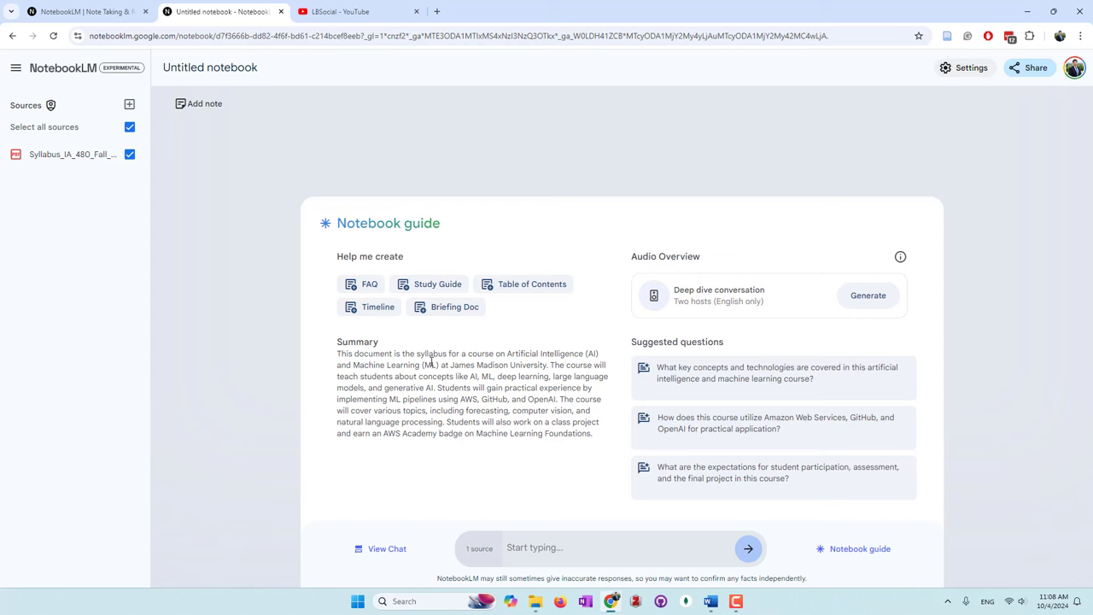
Open the syllabus source and read through its guide, key topics and text.
click(47, 155)
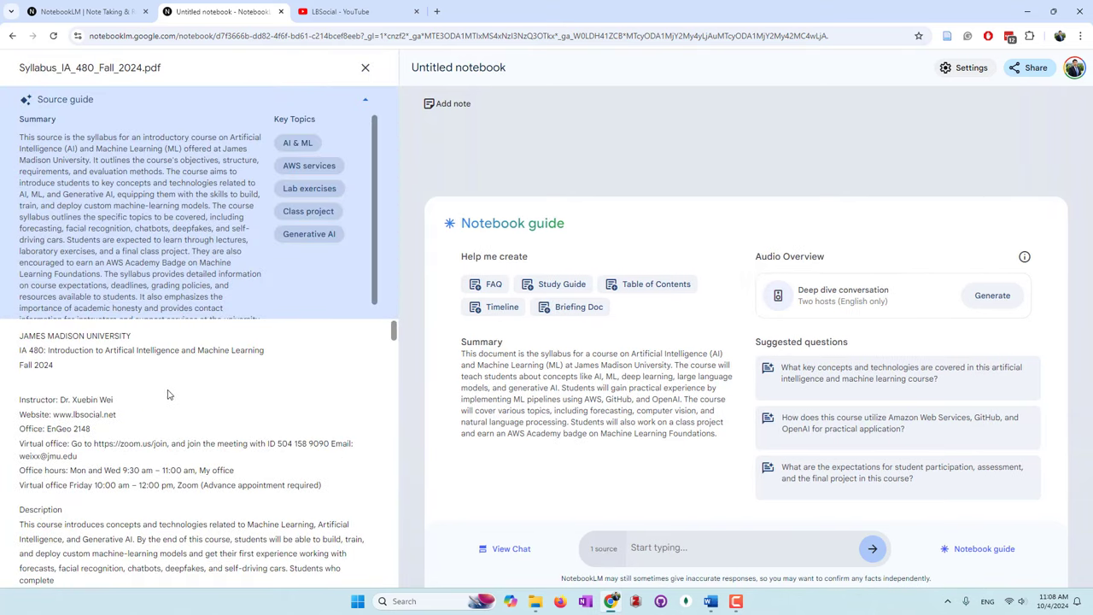
scroll(165, 376, down, 10)
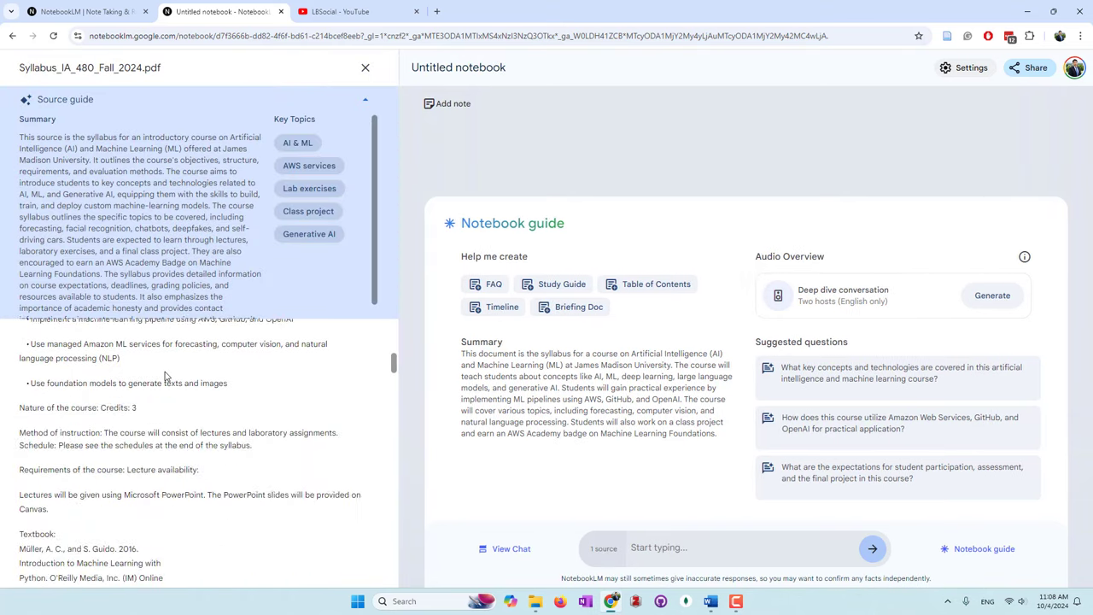
scroll(165, 375, up, 10)
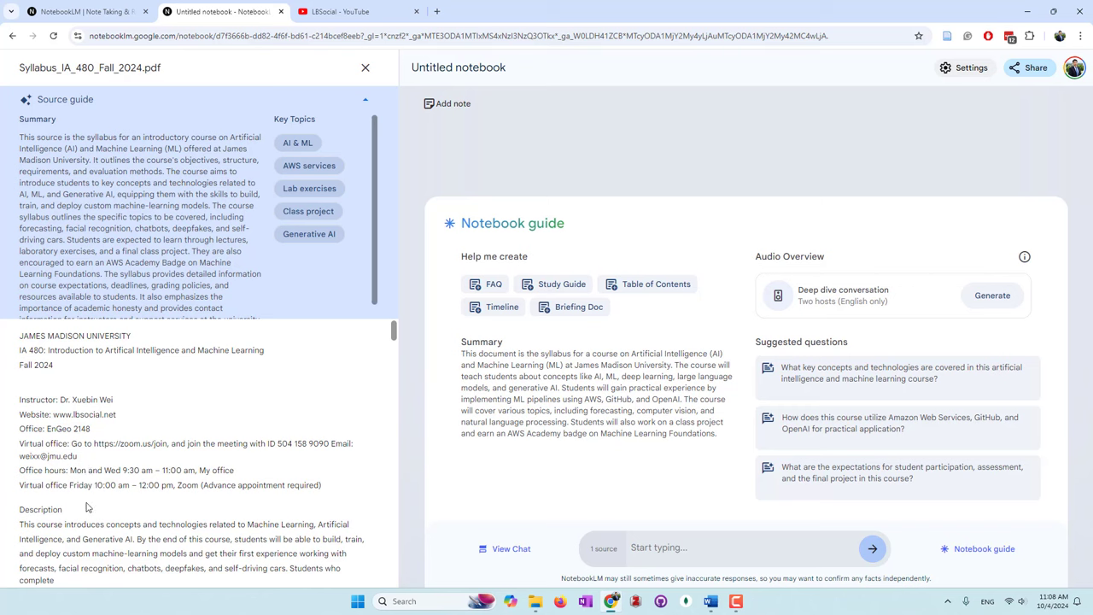
scroll(123, 500, down, 4)
scroll(134, 482, down, 2)
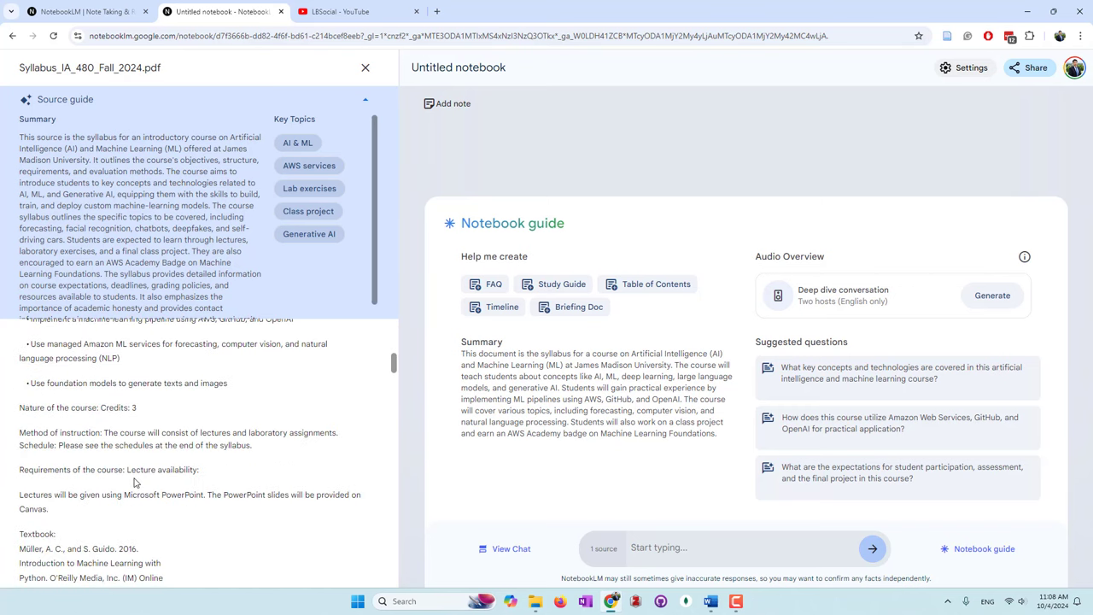
scroll(120, 442, down, 2)
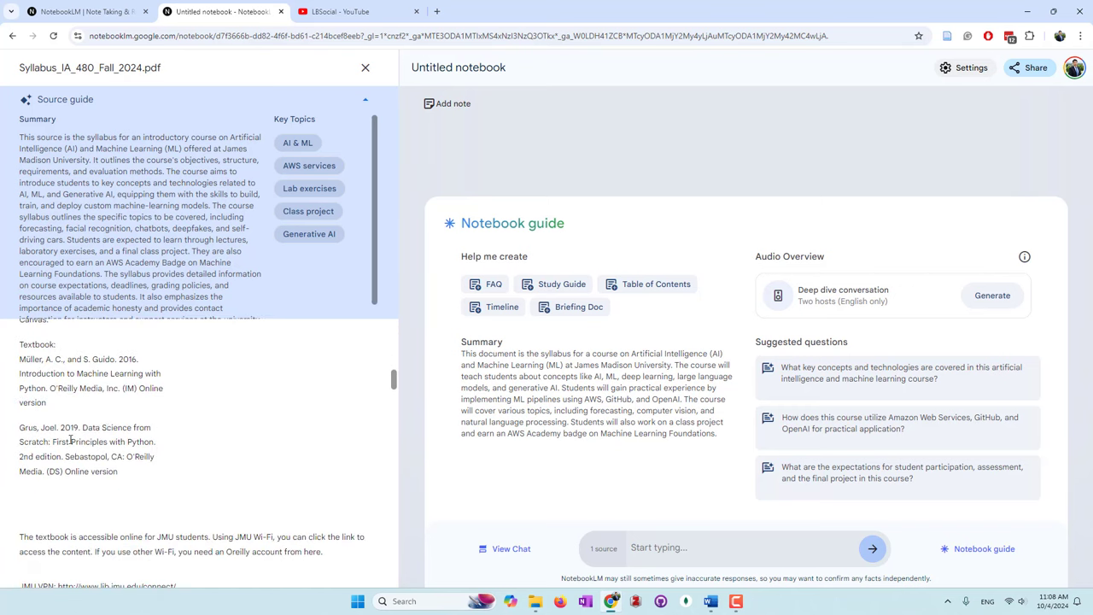
scroll(246, 488, down, 4)
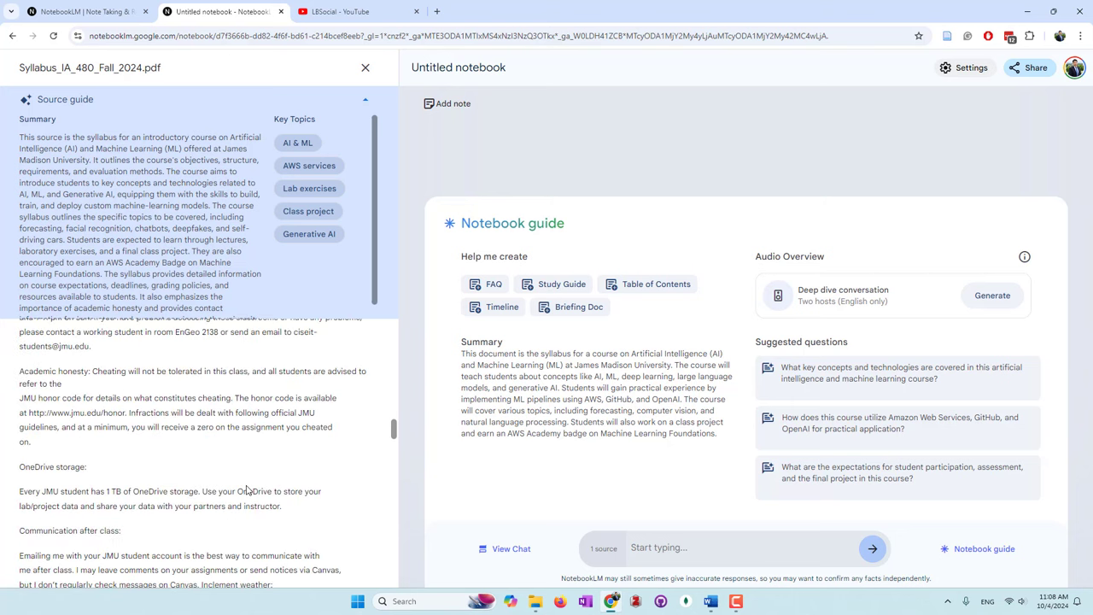
scroll(247, 489, down, 6)
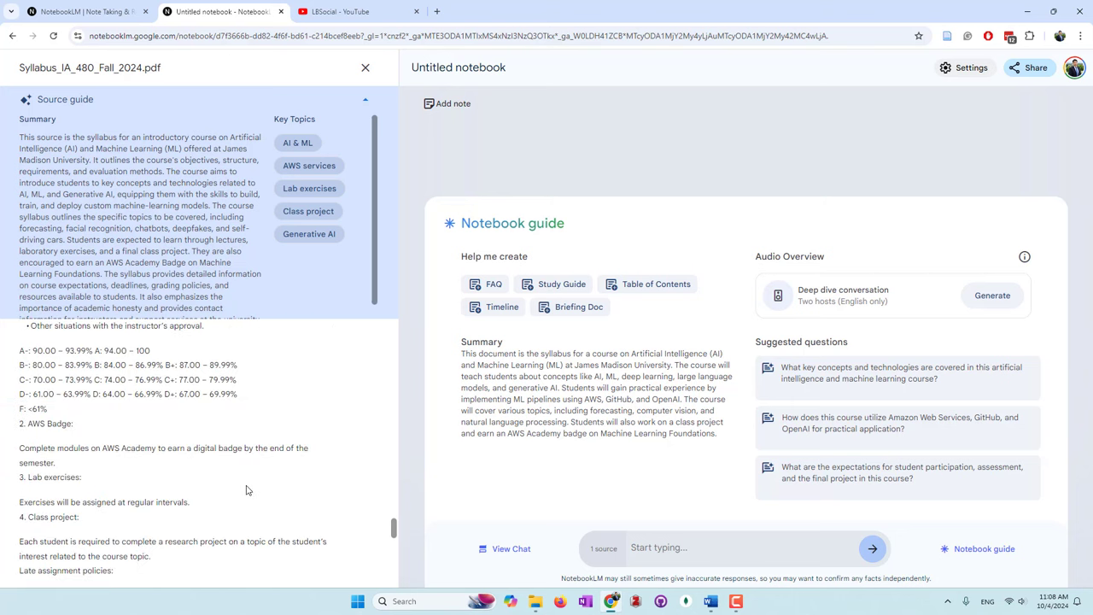
scroll(247, 489, down, 10)
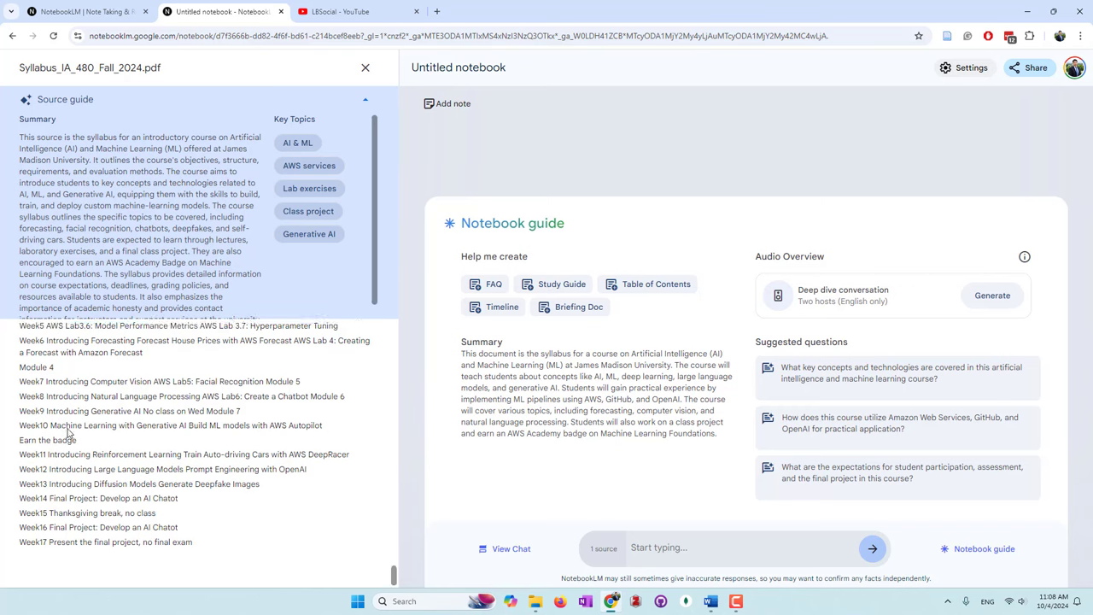
scroll(68, 433, up, 3)
scroll(69, 432, down, 3)
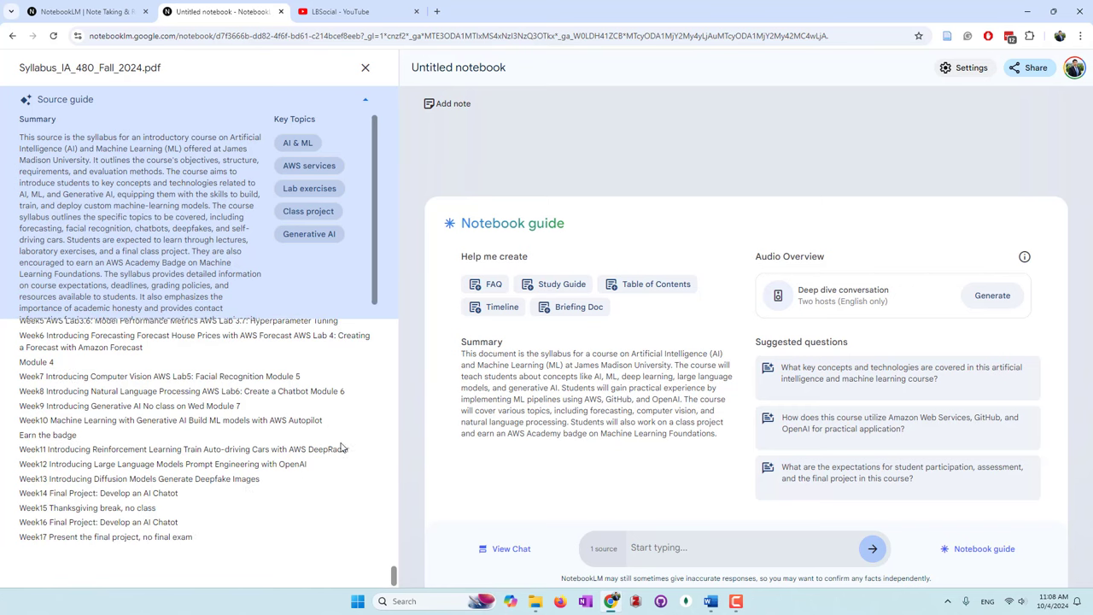
scroll(162, 460, up, 10)
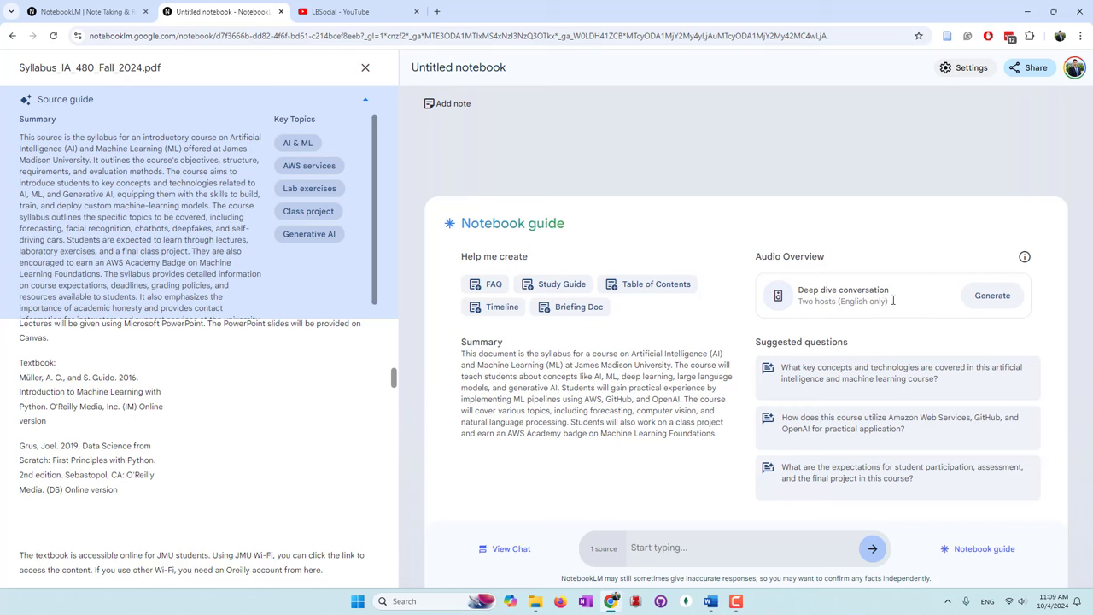
Start the audio overview, then generate FAQ, Timeline and Briefing Doc notes from the syllabus.
click(971, 303)
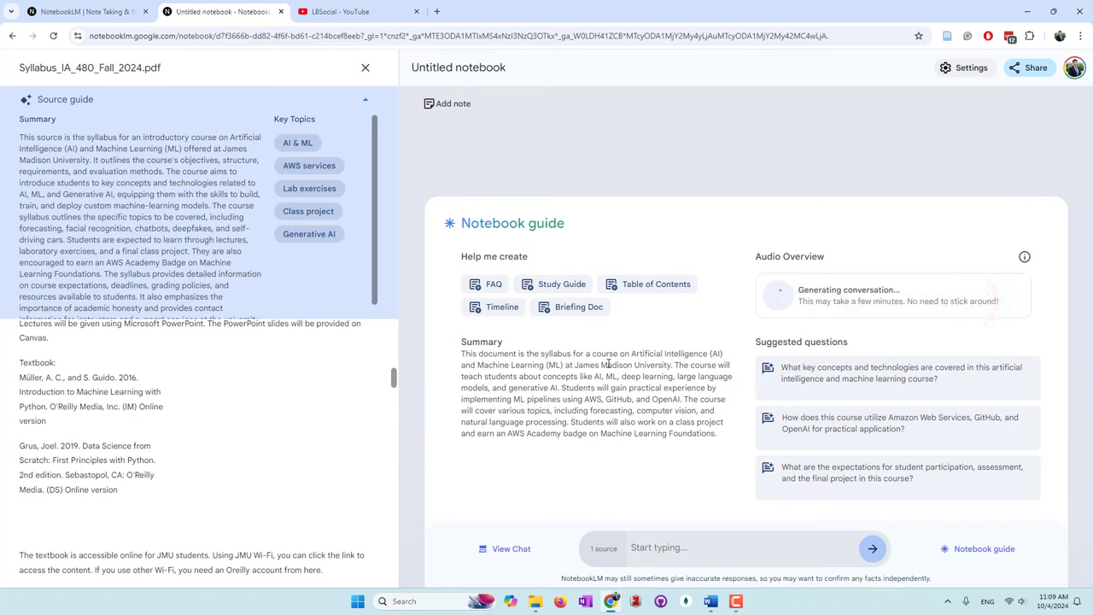
click(488, 285)
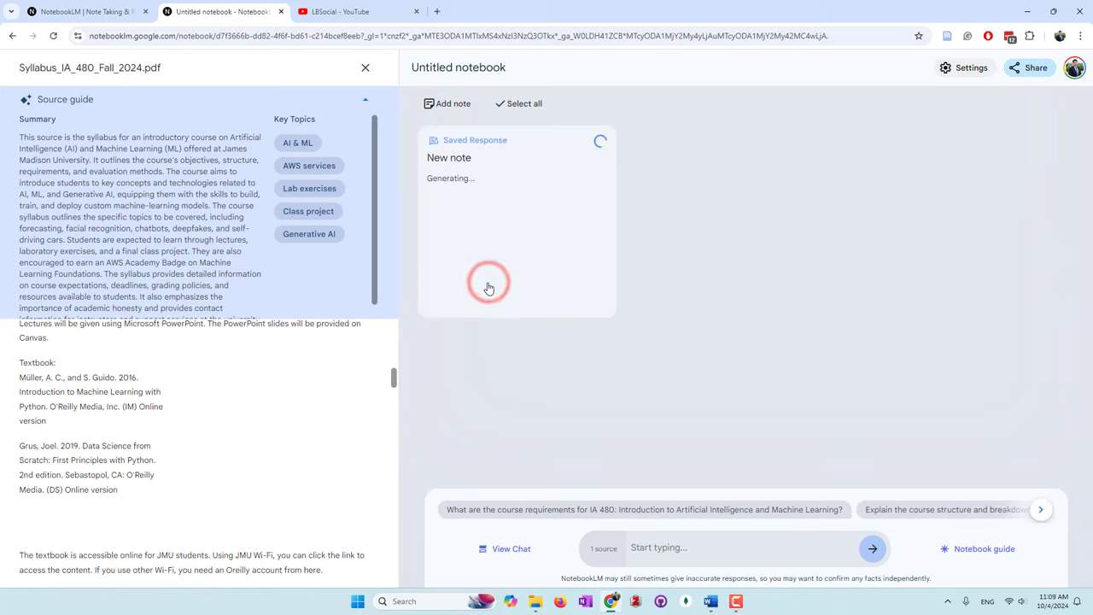
click(976, 548)
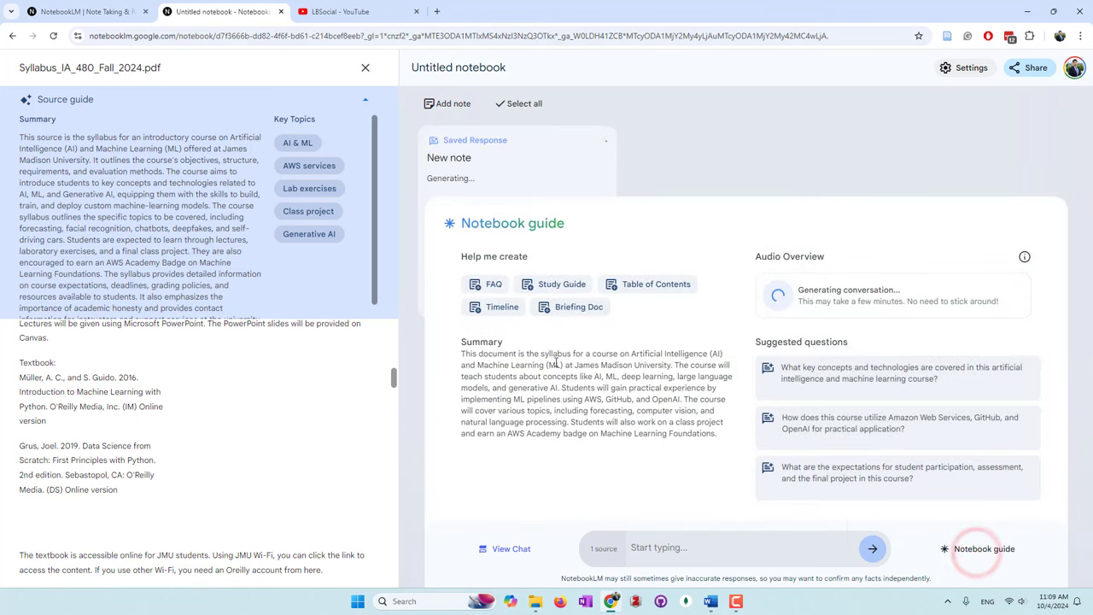
click(499, 311)
click(1007, 556)
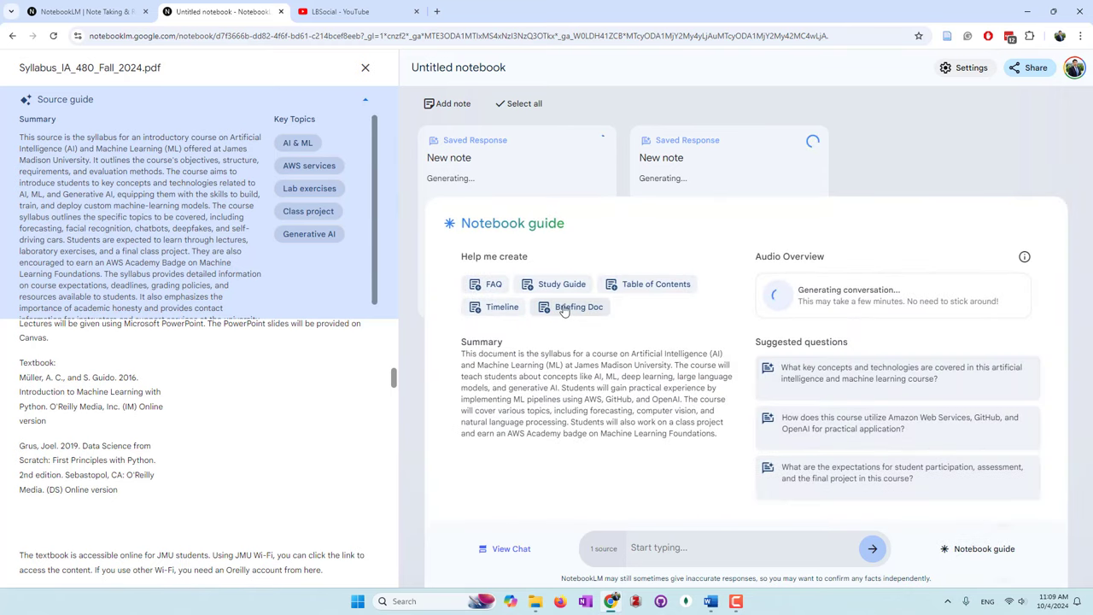
click(575, 309)
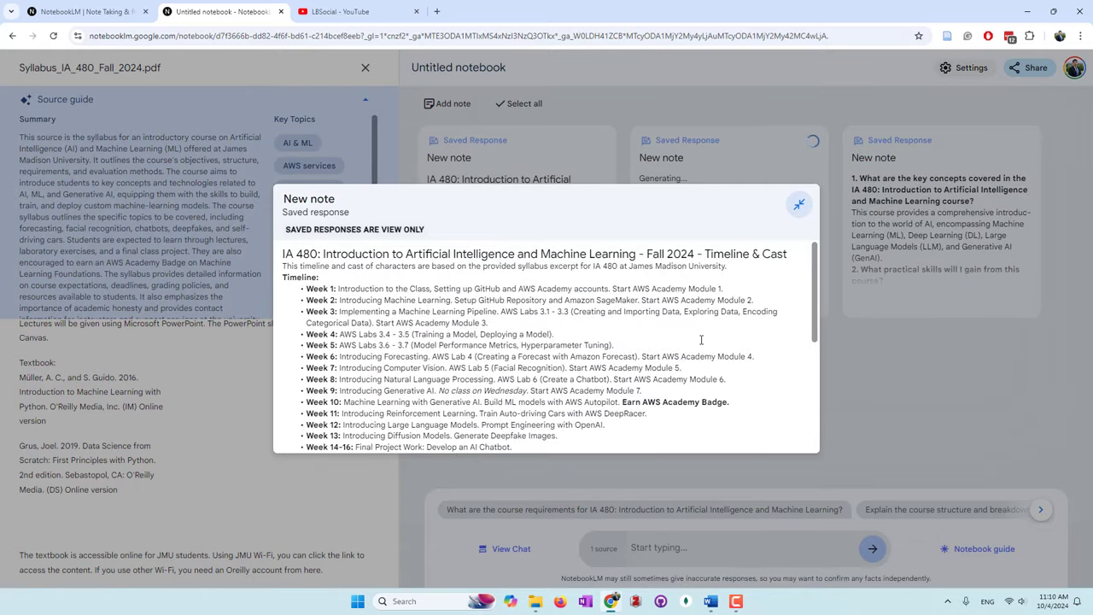
Read the IA 480 Briefing Doc's key themes, assessment weights and key resources.
scroll(505, 311, down, 10)
scroll(505, 311, up, 10)
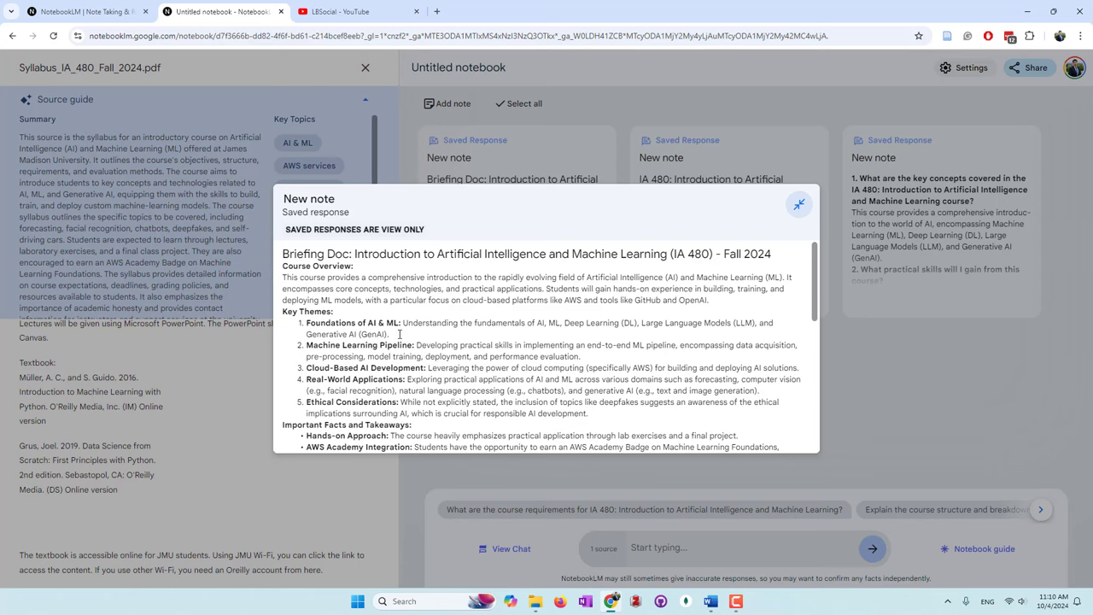
scroll(399, 333, down, 2)
scroll(376, 335, up, 1)
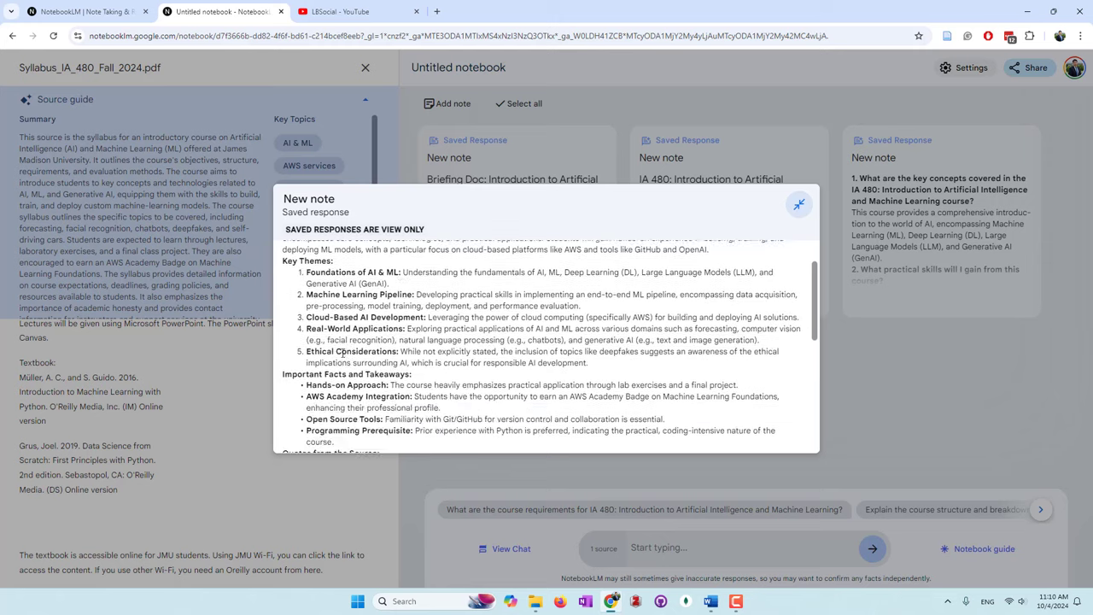
scroll(345, 337, down, 1)
mouse_move(816, 369)
mouse_down()
mouse_move(810, 300)
mouse_move(810, 351)
mouse_up()
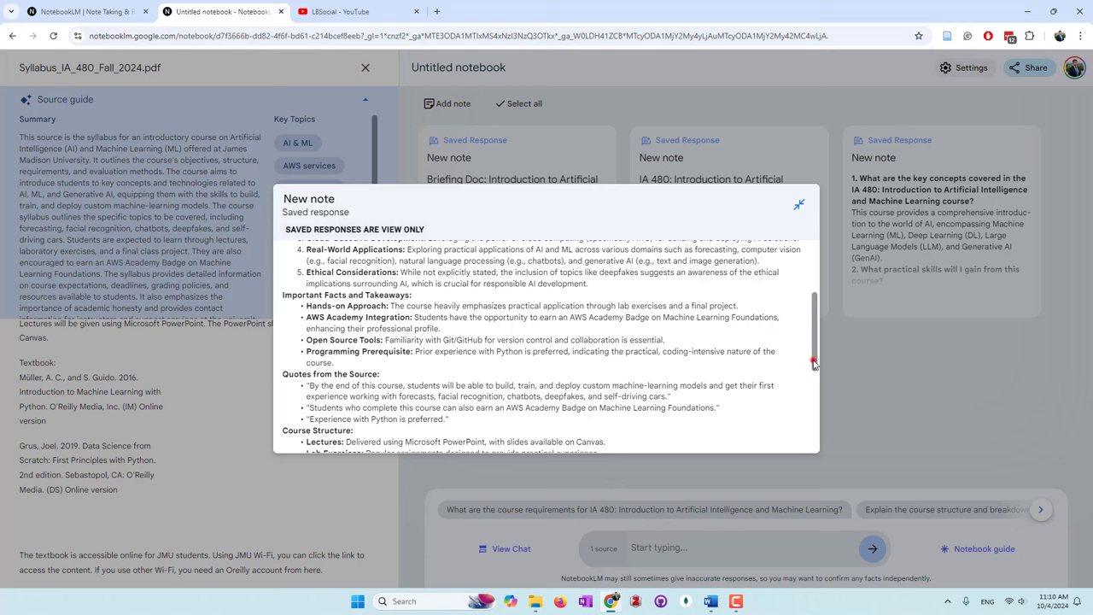
drag(812, 363, 812, 452)
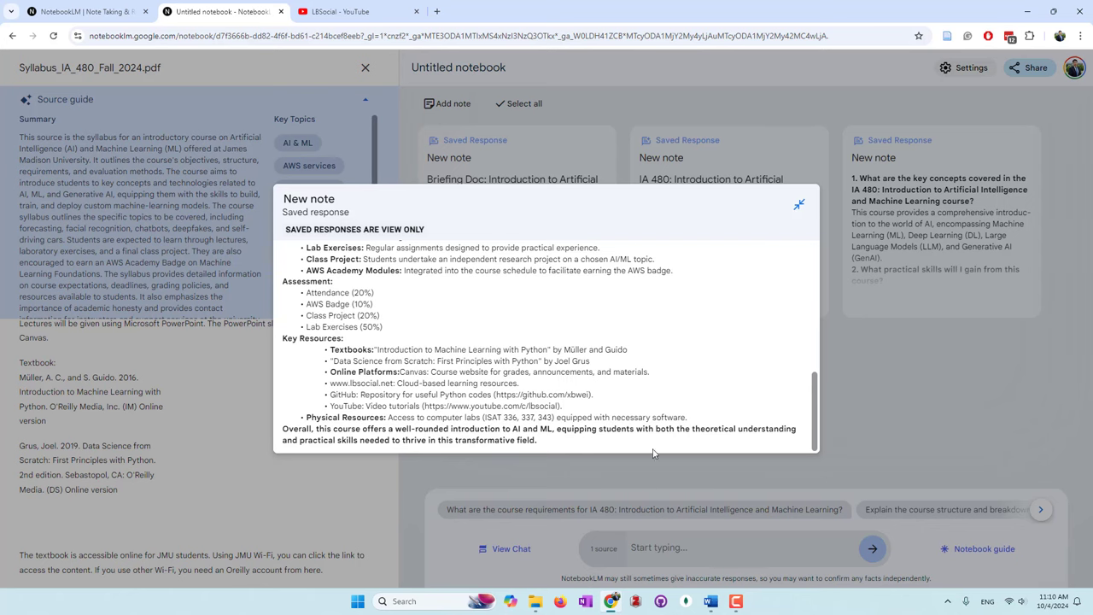
Switch to the Timeline & Cast note and scroll through it.
click(798, 205)
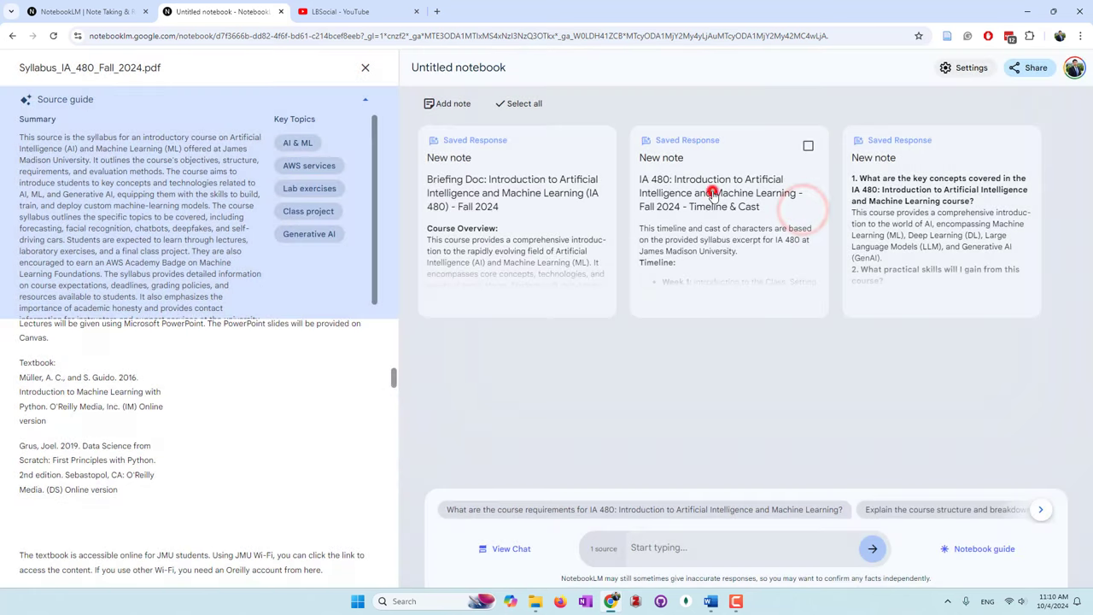
click(713, 195)
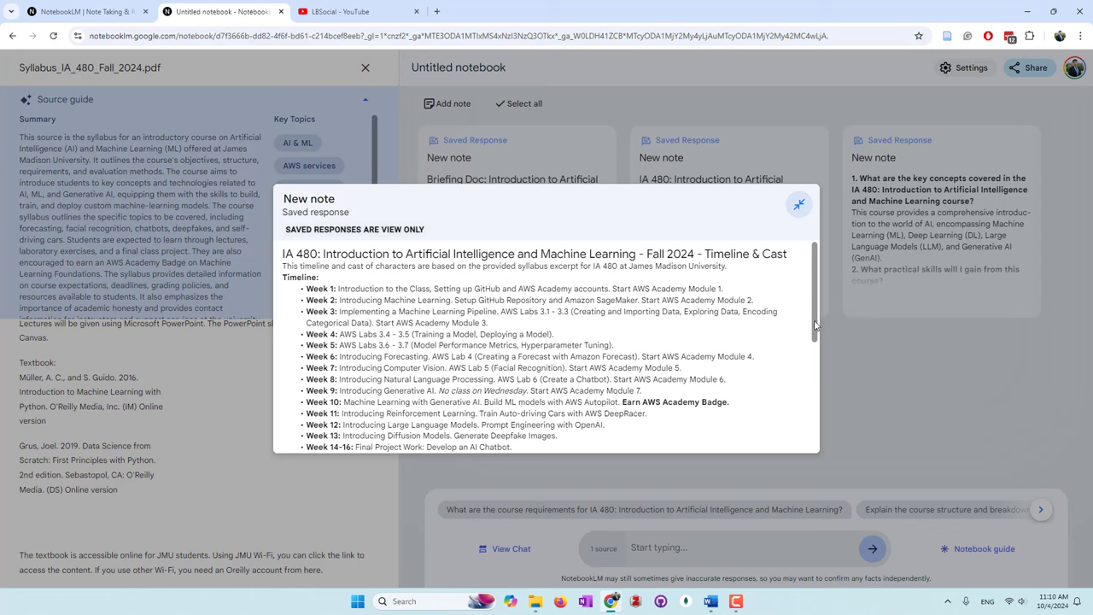
drag(814, 325, 807, 432)
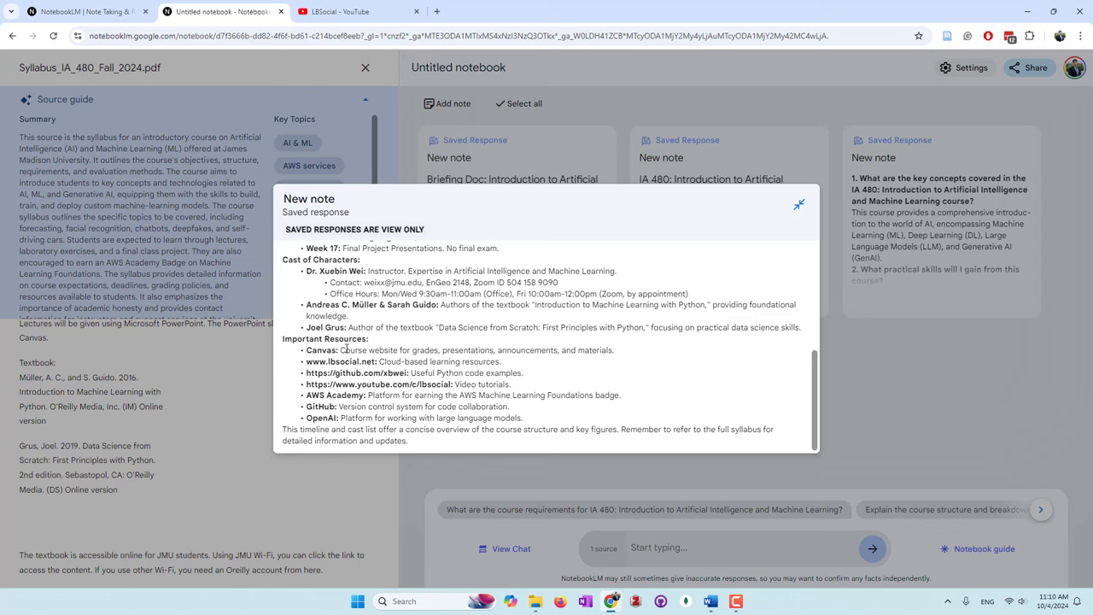
Reopen the Briefing Doc note and scroll through its themes and takeaways.
click(799, 204)
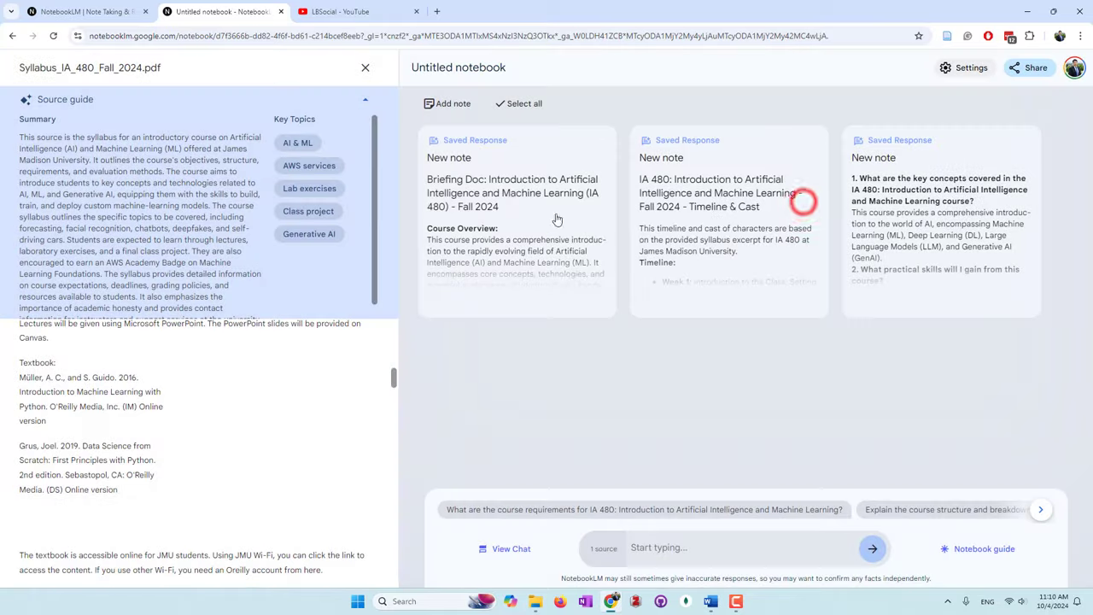
click(510, 197)
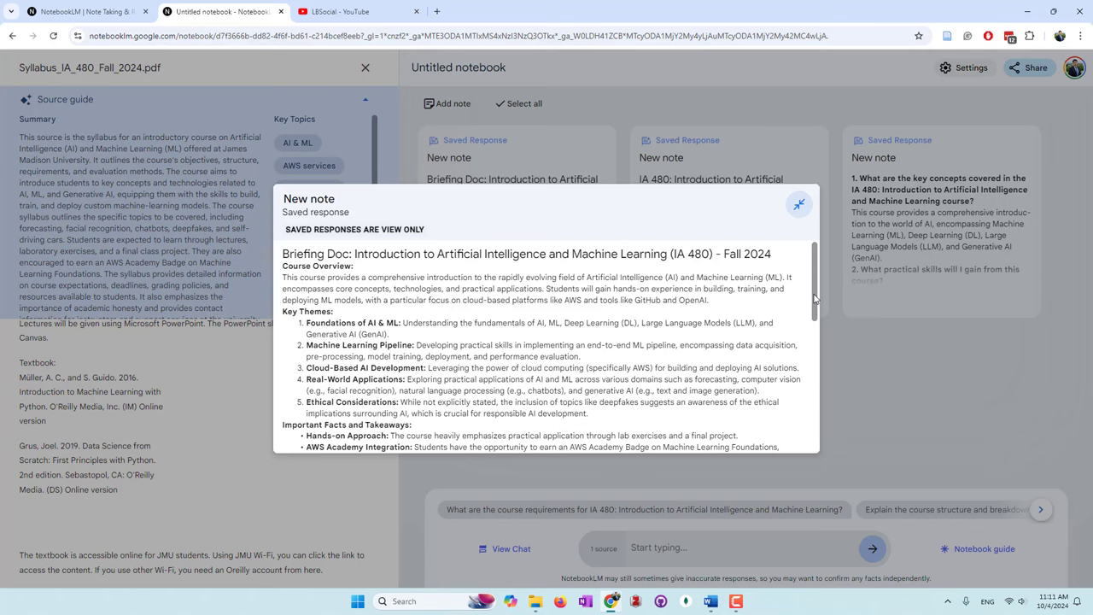
scroll(807, 312, down, 2)
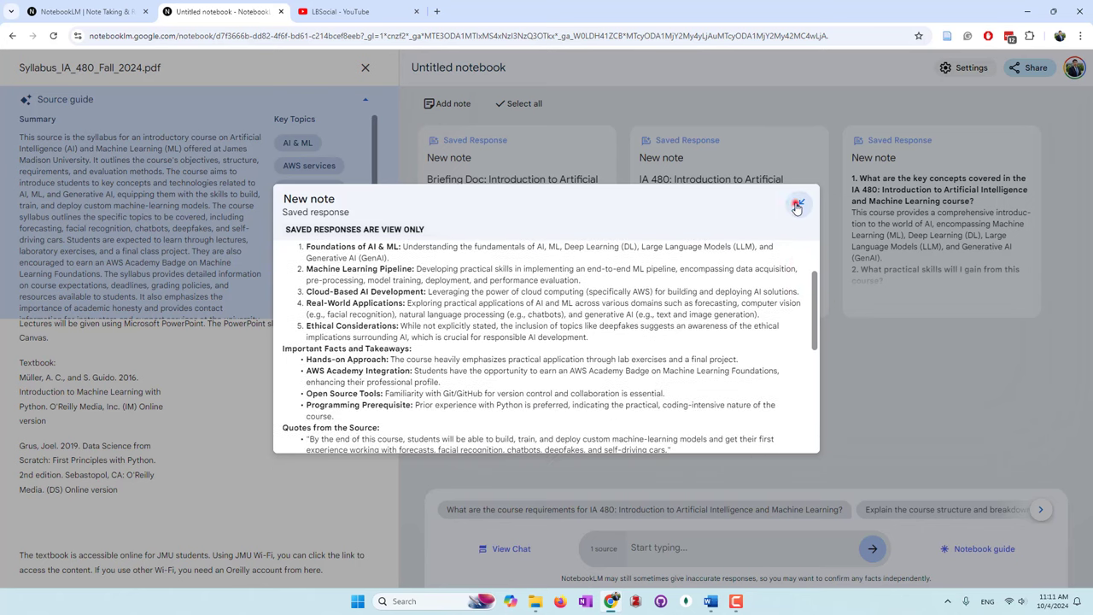
Open the eight-question course FAQ note, scroll through it, then close it.
click(798, 204)
click(896, 205)
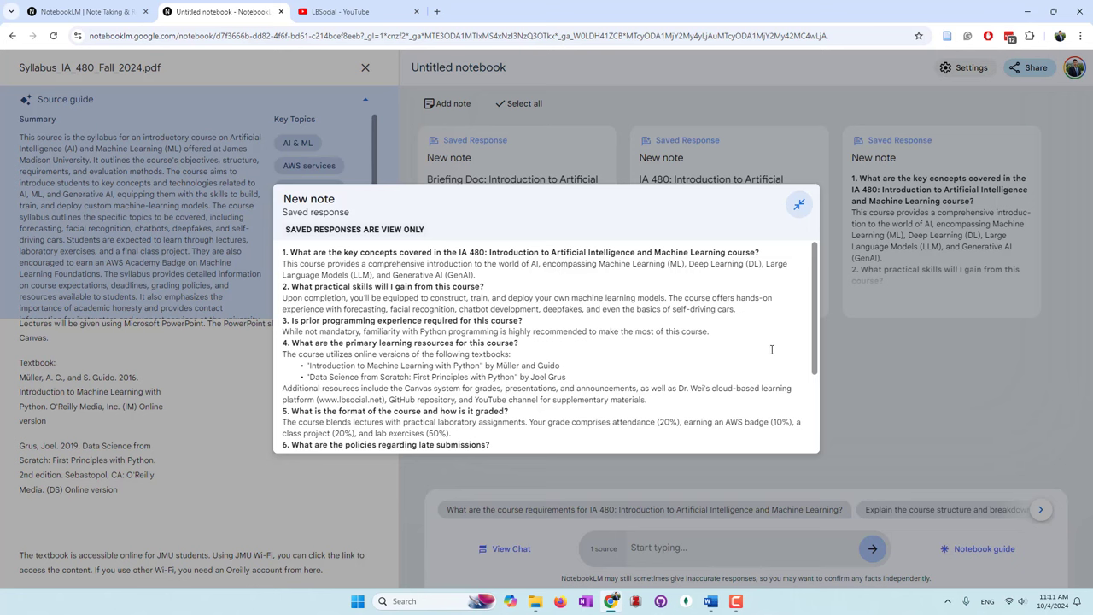
drag(815, 344, 815, 441)
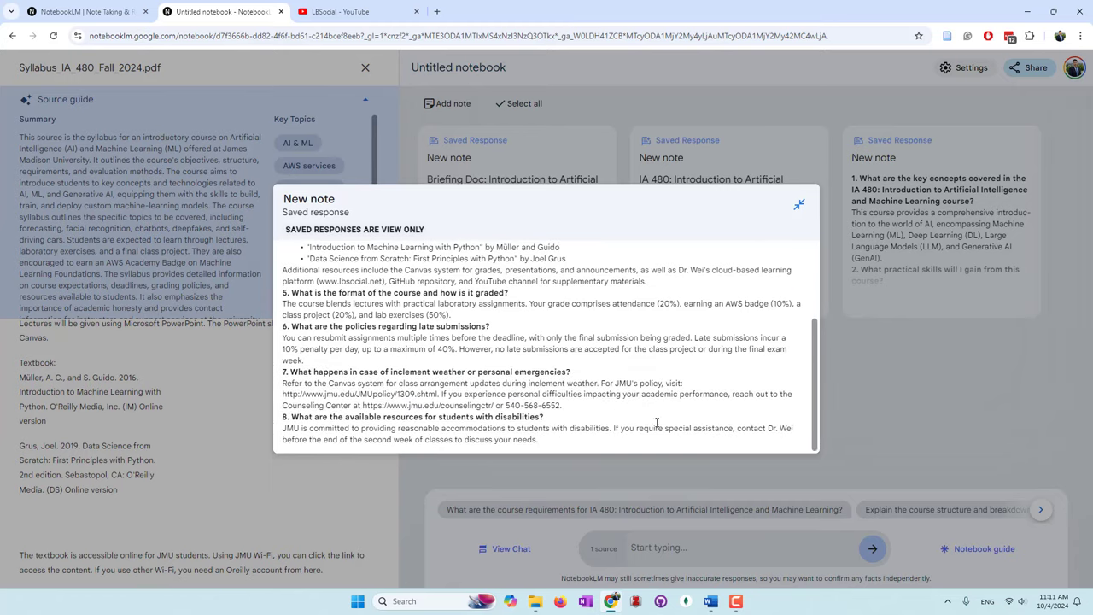
scroll(656, 422, up, 3)
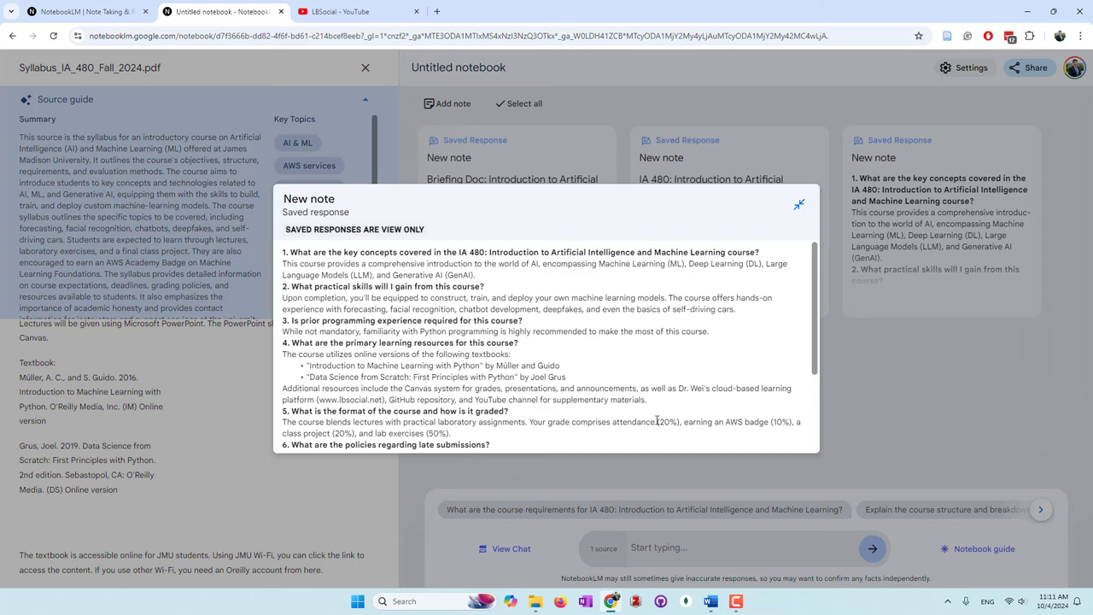
scroll(629, 376, down, 3)
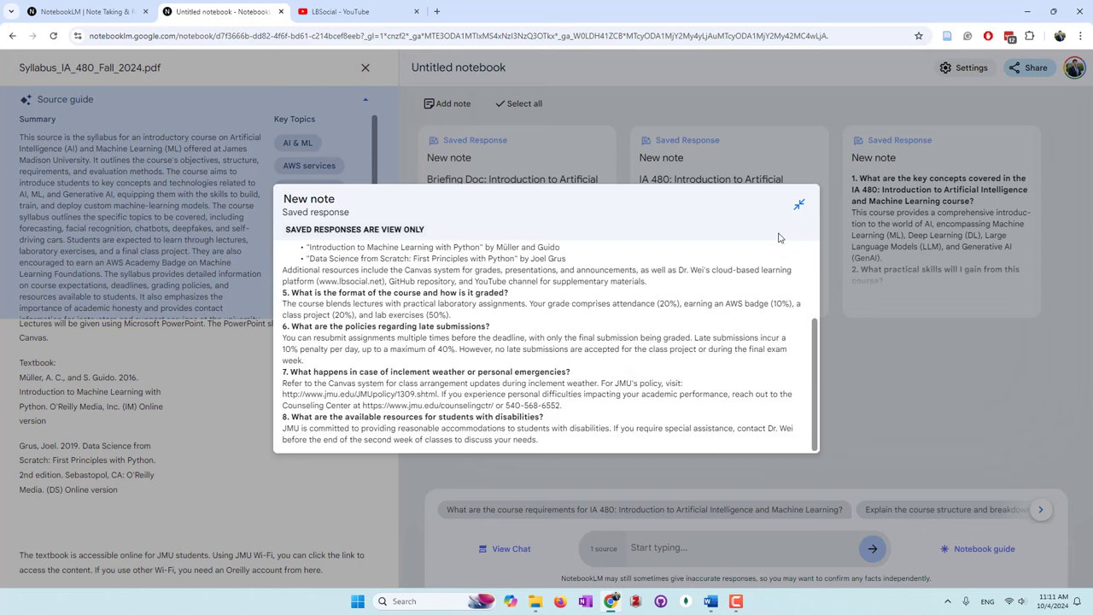
click(795, 205)
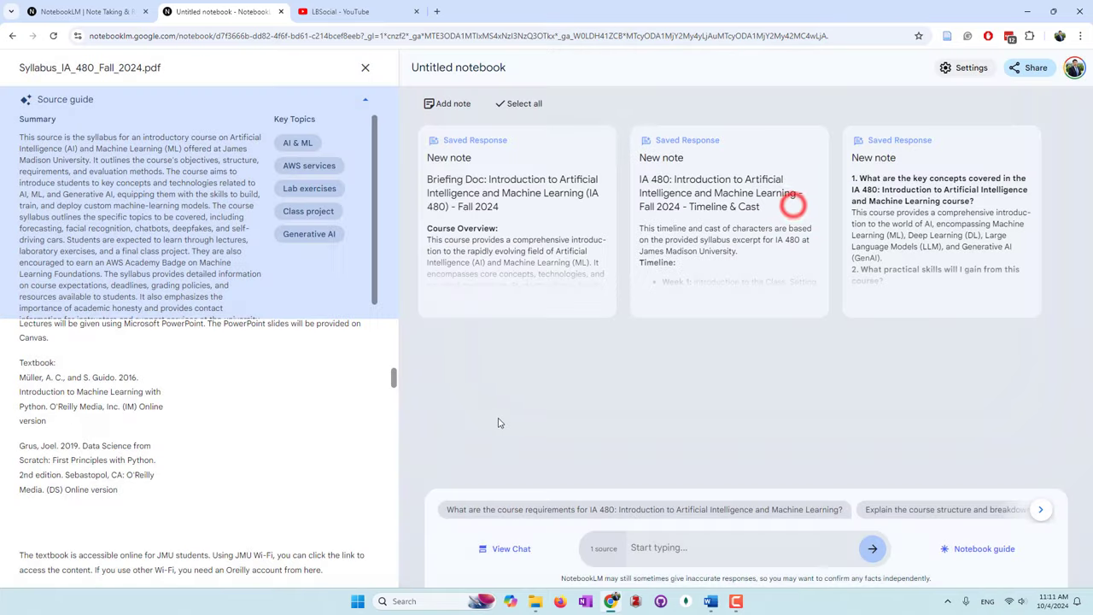
Close the source panel and ask the chat 'when is the office hour?'.
click(364, 66)
click(571, 553)
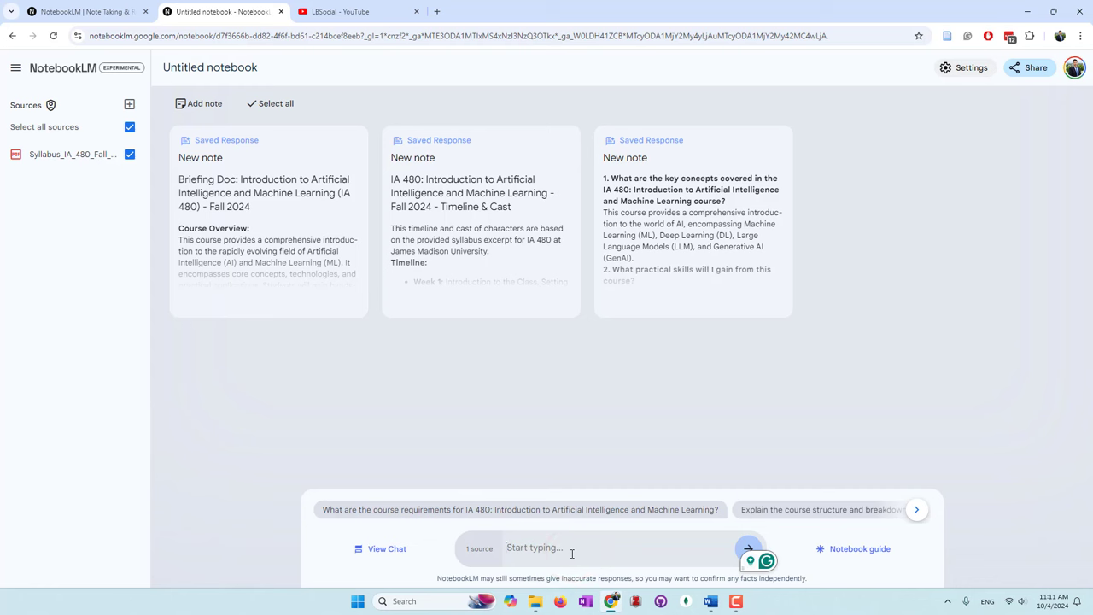
text(when is the office hour?)
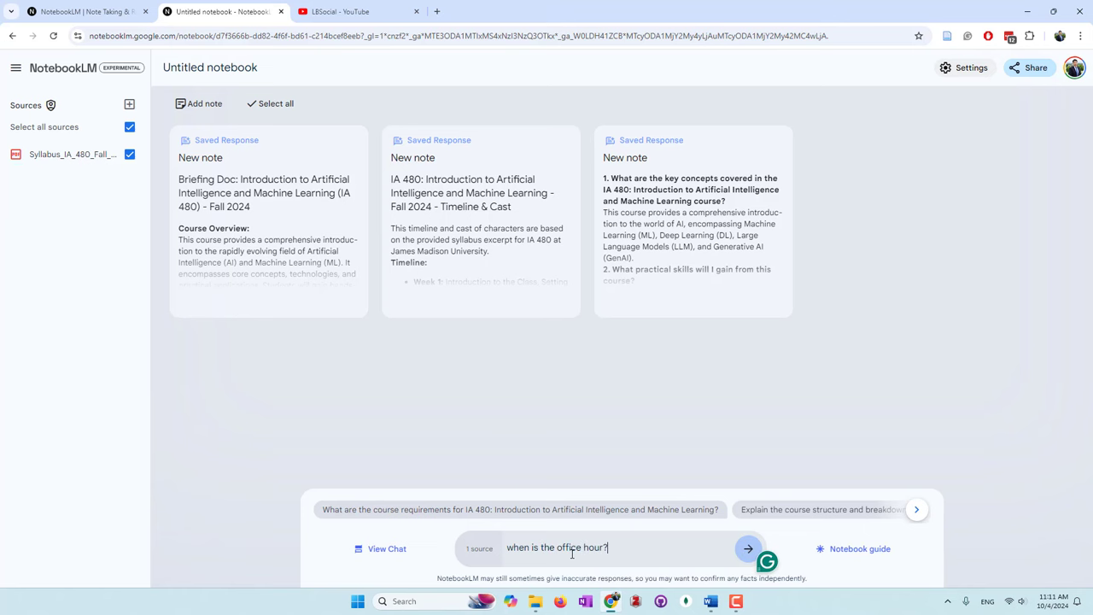
key(Return)
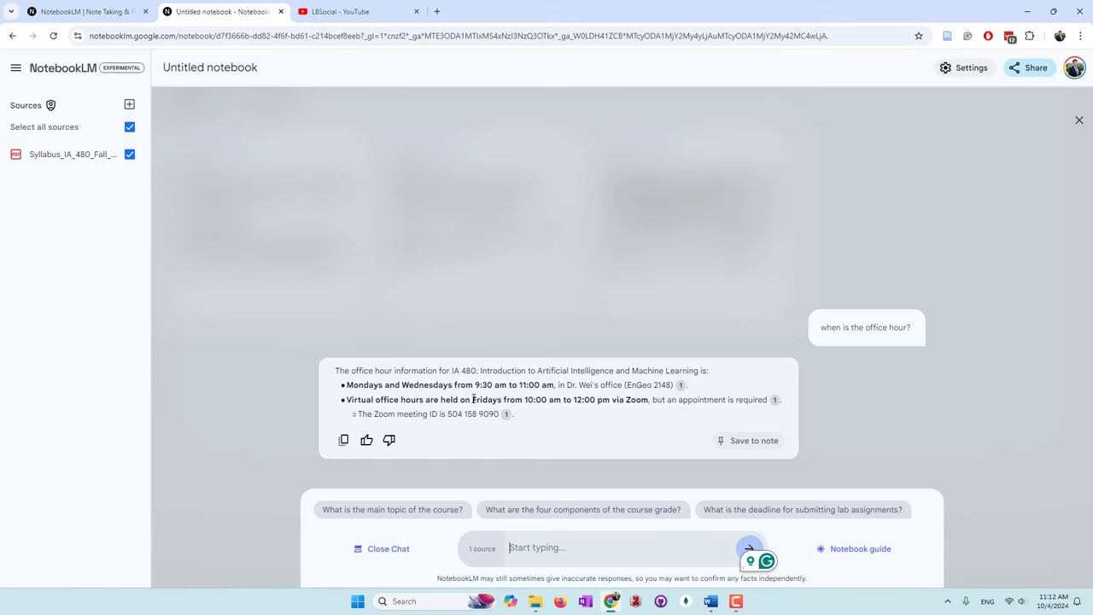
Ask the chat 'what is the late submission policy'.
click(541, 551)
text(what is the late submission po)
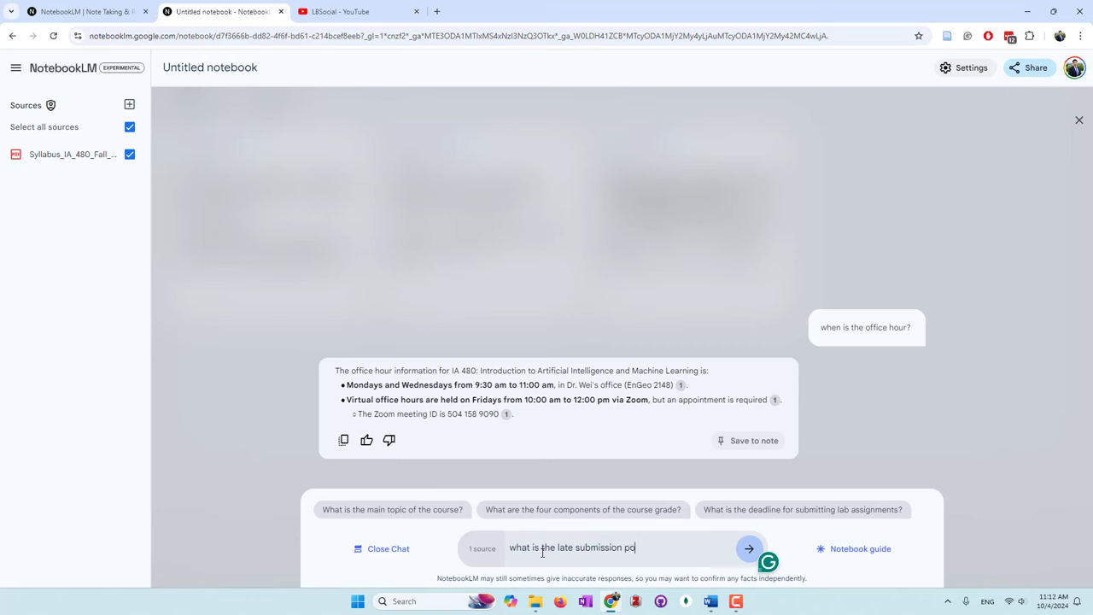
text(licy)
key(Return)
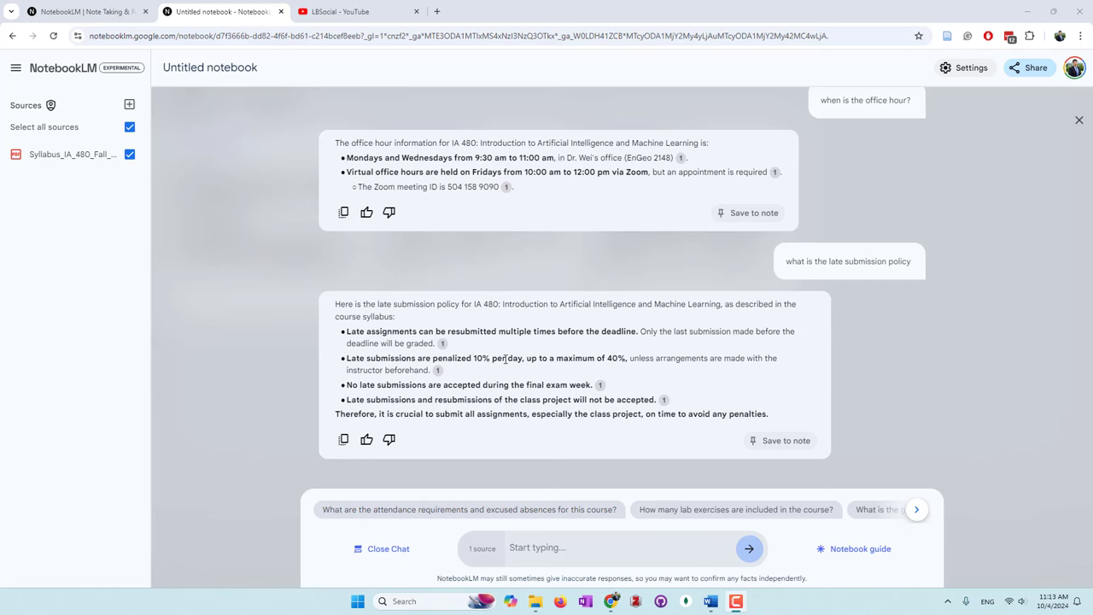
View the cited syllabus passage for the late policy, then close the chat.
click(443, 346)
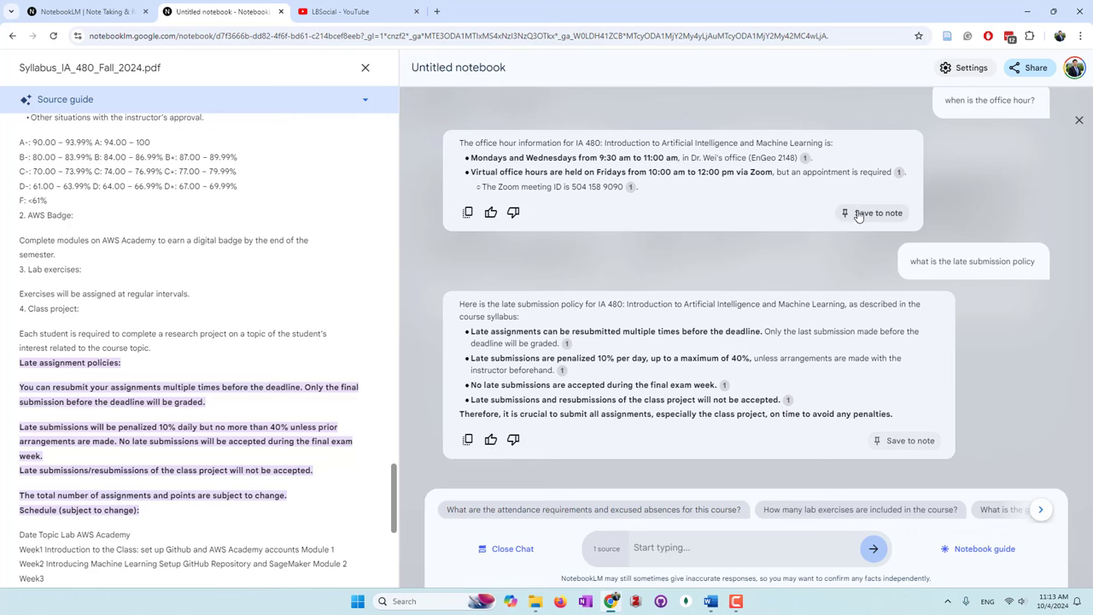
click(1083, 120)
click(457, 68)
Rename the notebook to 'ML and AI course notes' and open its Notebook guide.
drag(505, 69, 405, 73)
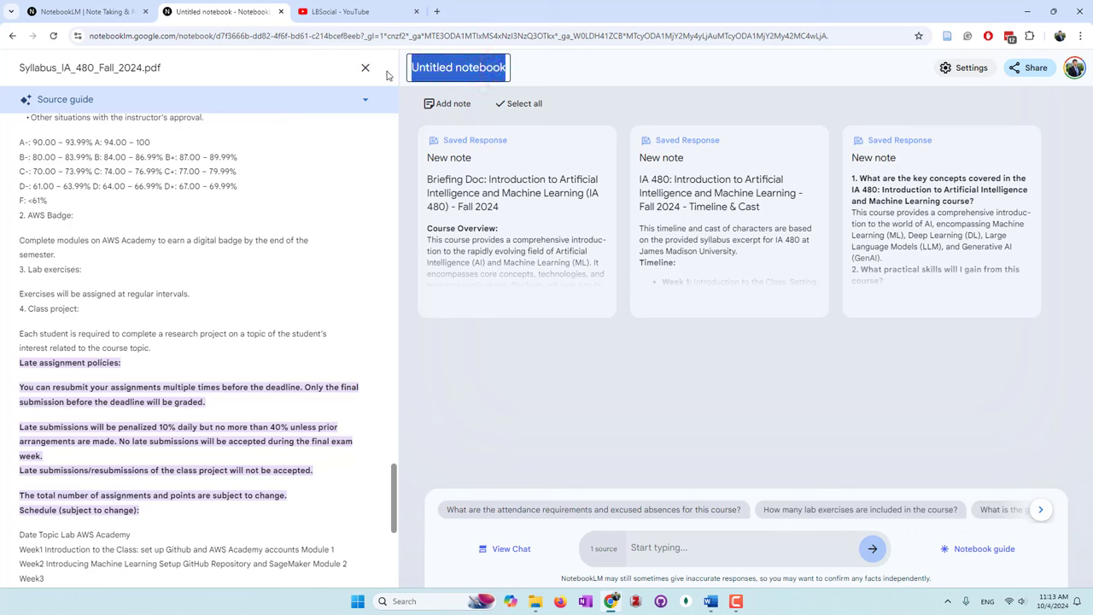
text(ML and AI)
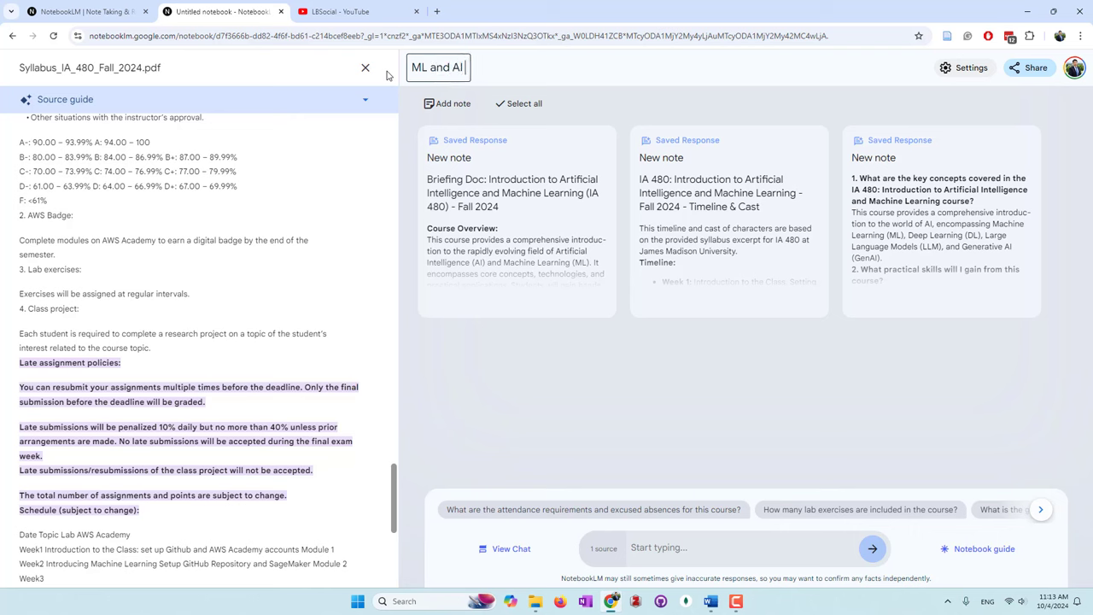
text( course notest)
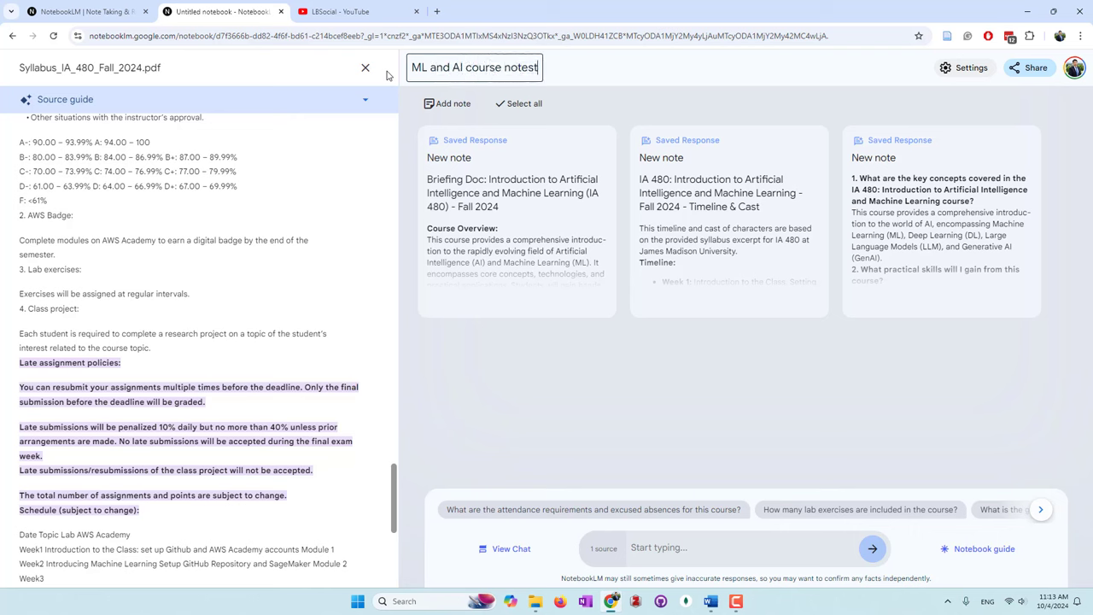
key(BackSpace)
key(Return)
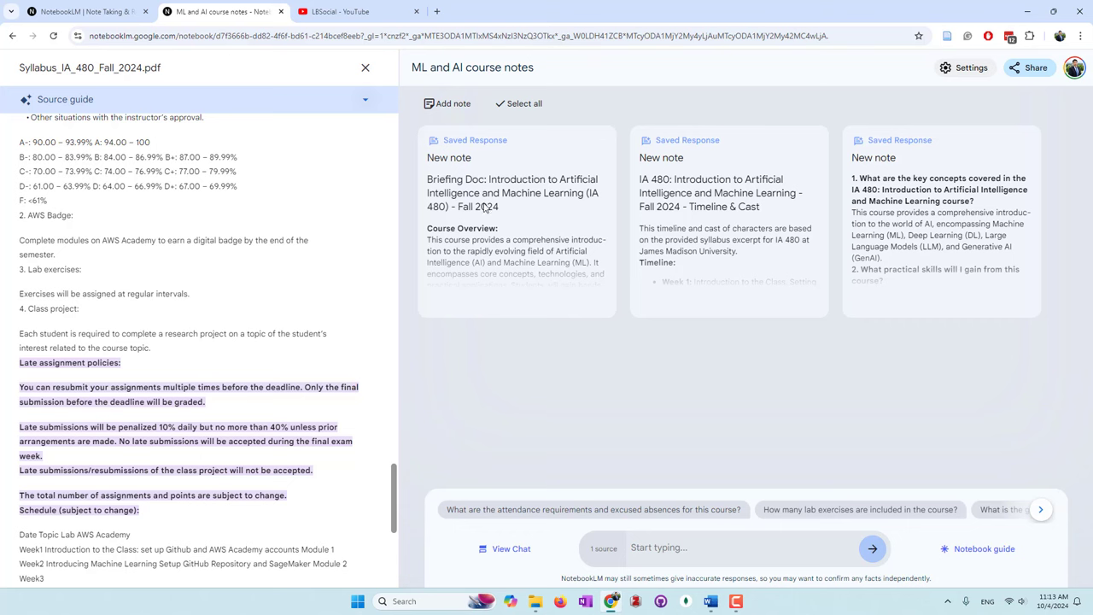
click(973, 548)
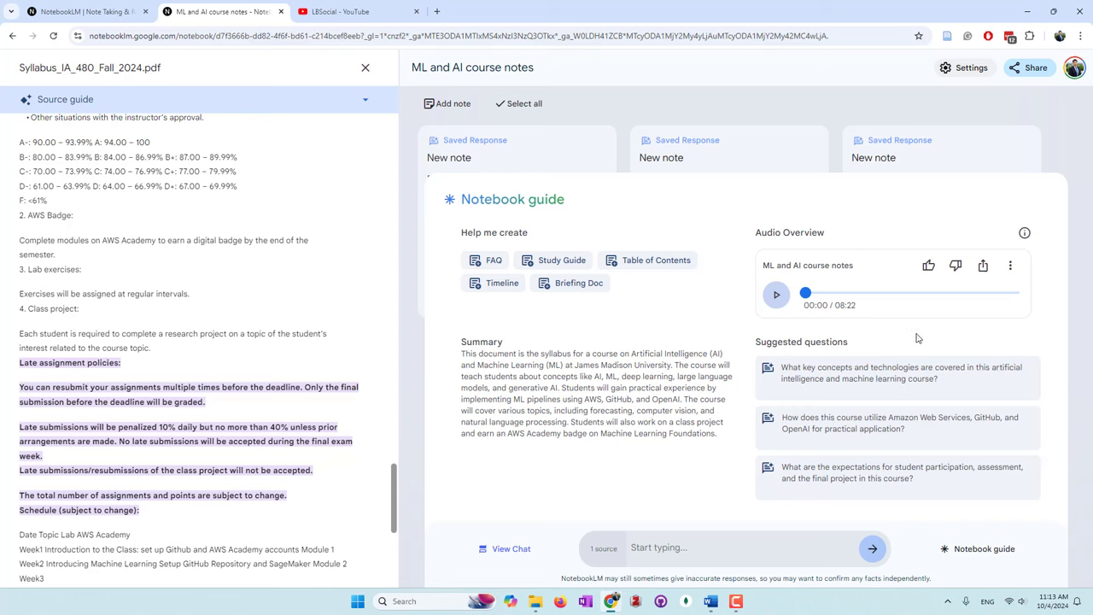
Play the 8:22 Audio Overview and listen up to 02:36.
click(773, 299)
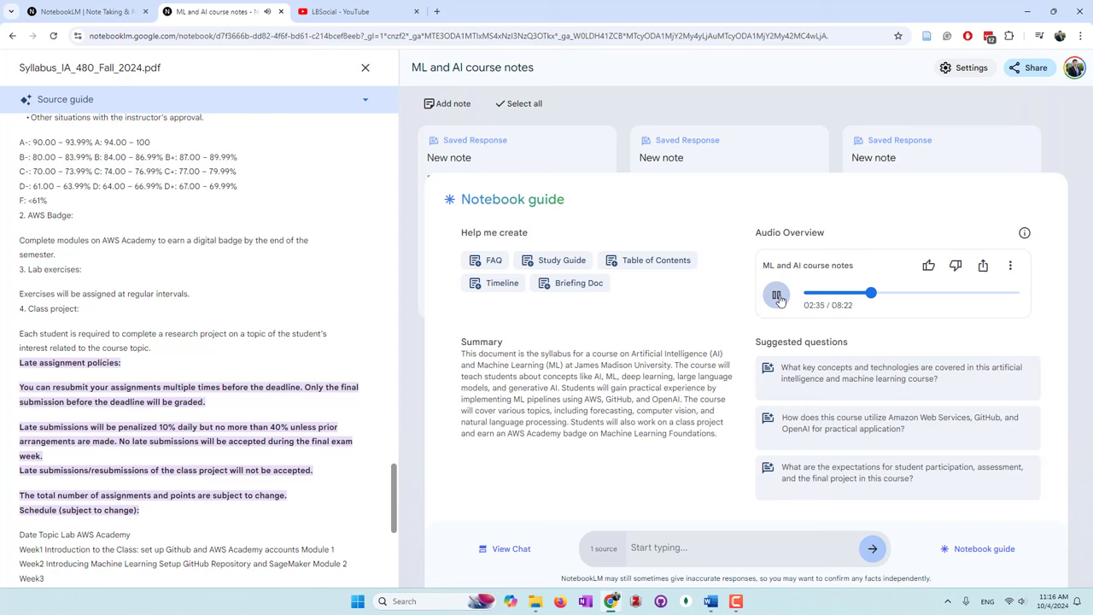
Pause the audio at 2:36 and close the Syllabus_IA_480_Fall_2024.pdf source panel.
click(777, 297)
click(817, 109)
click(365, 67)
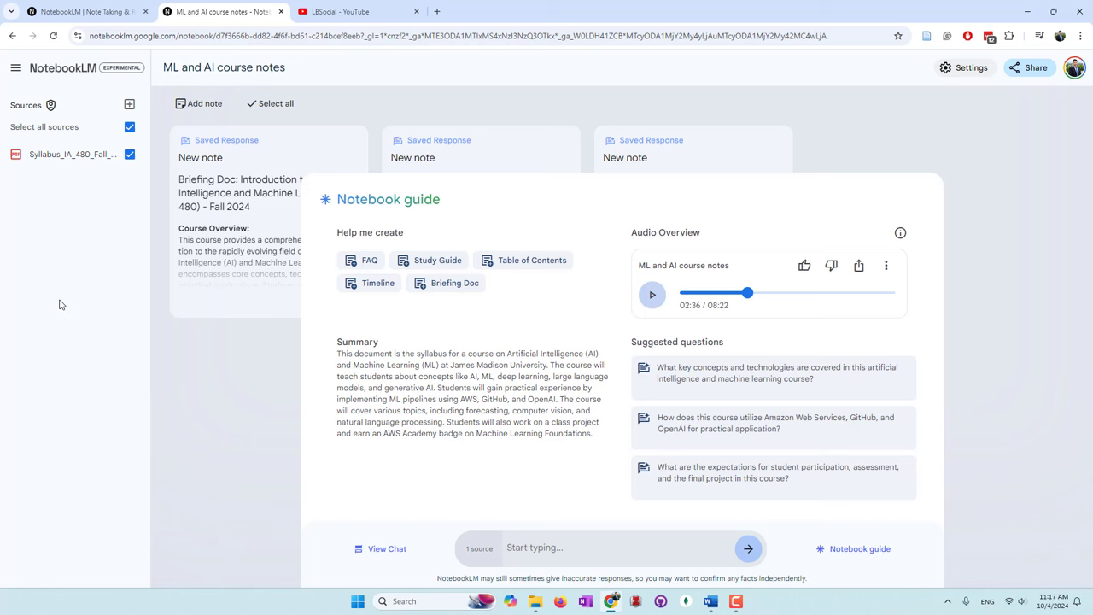
Open the Introduction to NotebookLM example notebook and skim its Getting Started with NotebookLM guide.
click(57, 70)
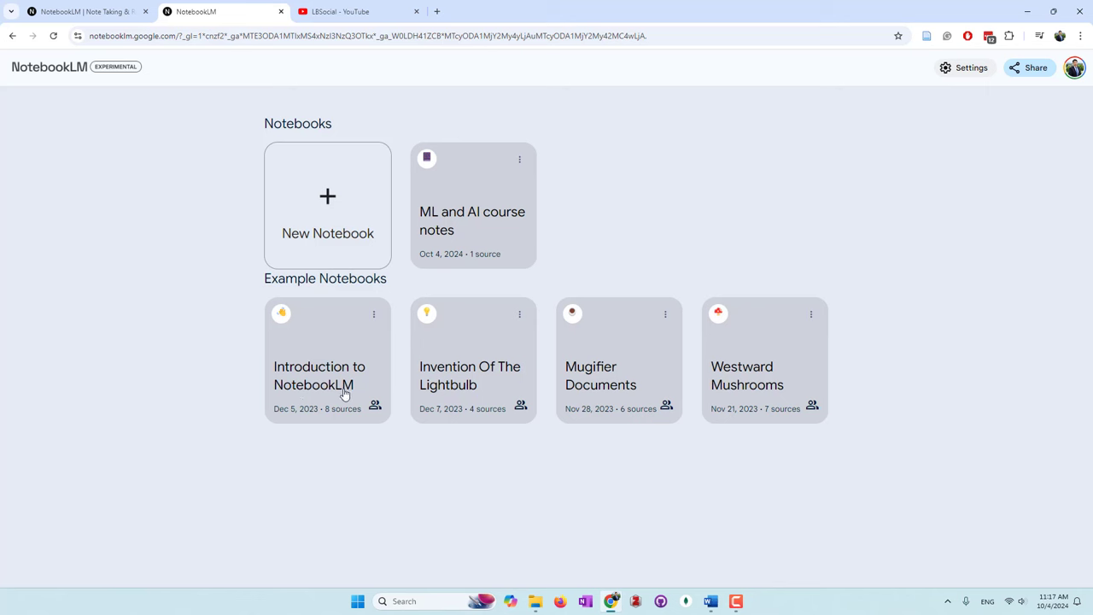
click(333, 382)
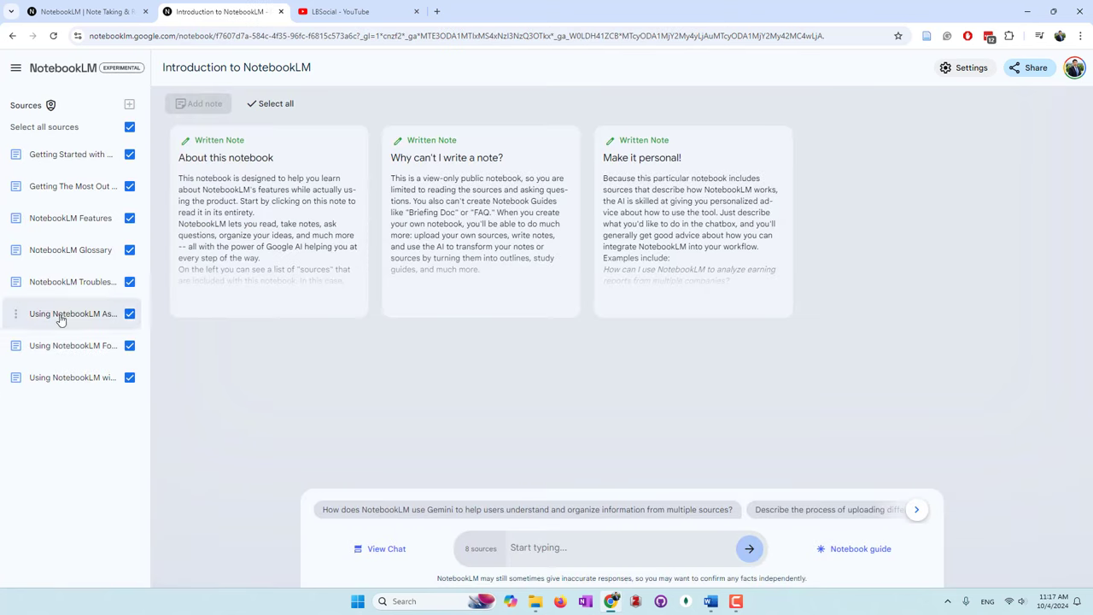
click(73, 157)
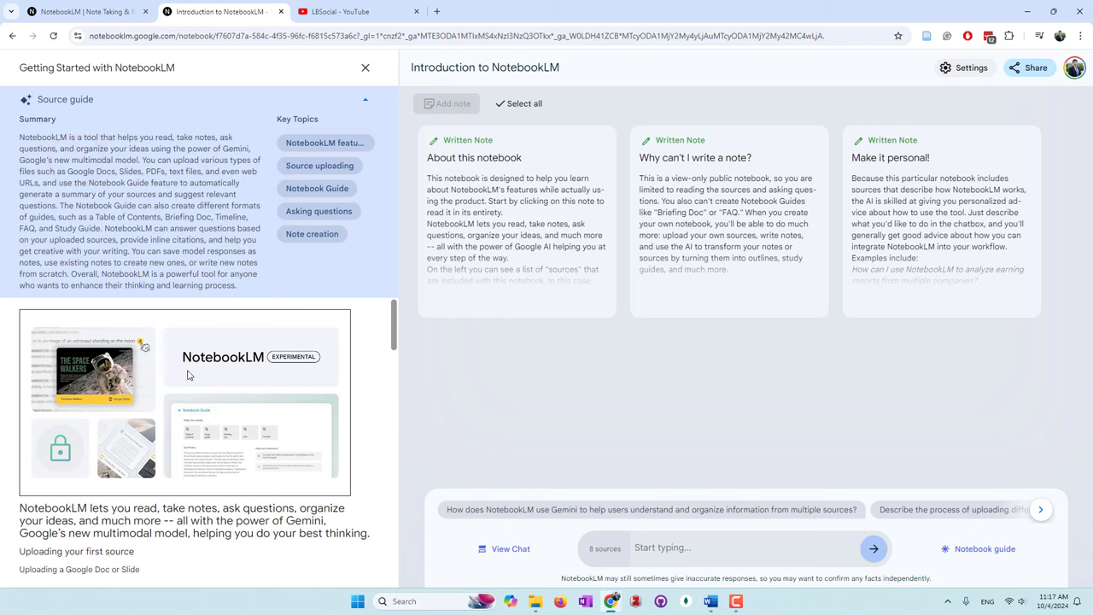
scroll(159, 503, down, 2)
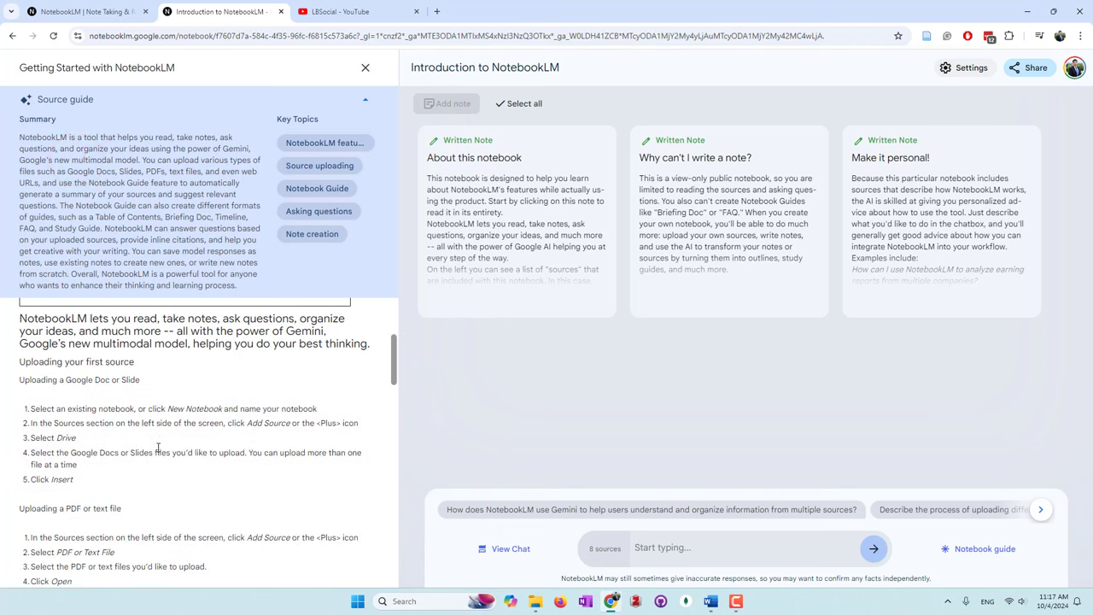
scroll(157, 426, down, 8)
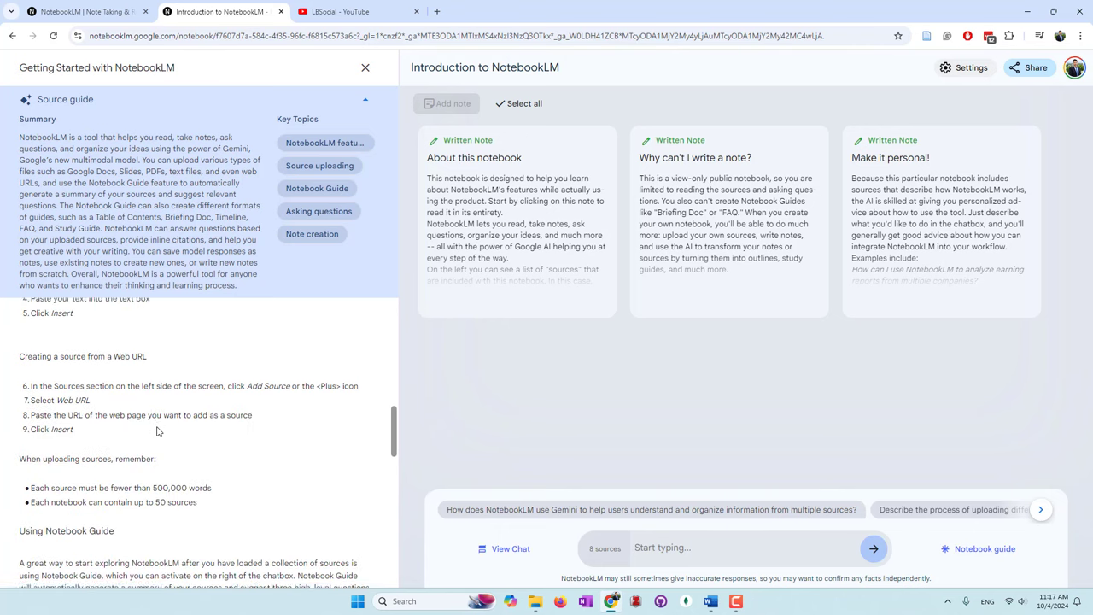
scroll(157, 426, down, 2)
scroll(157, 426, down, 4)
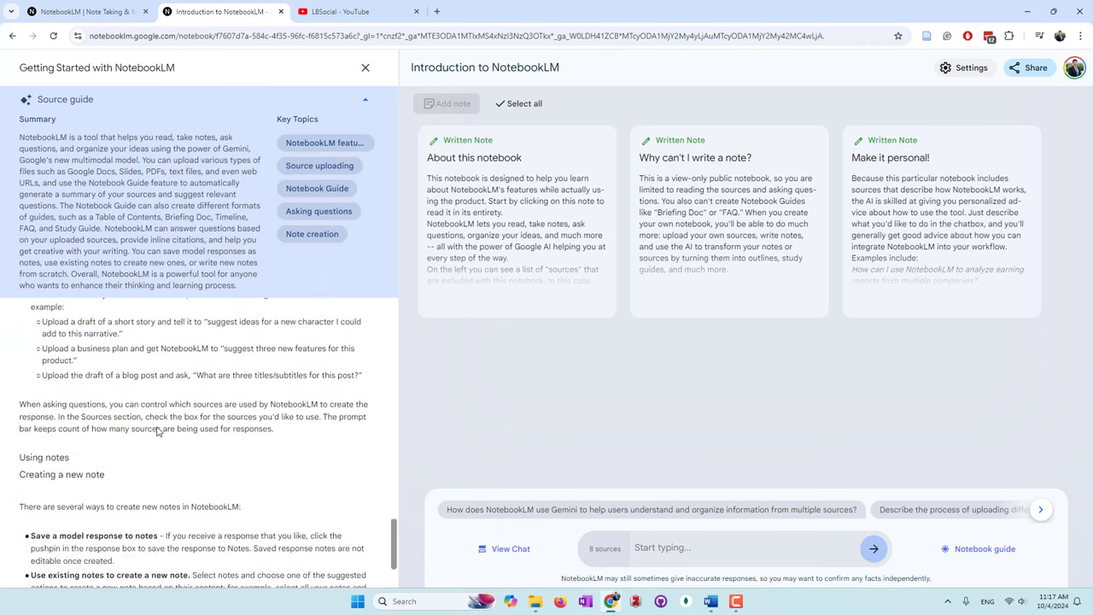
scroll(157, 427, up, 3)
scroll(157, 427, down, 2)
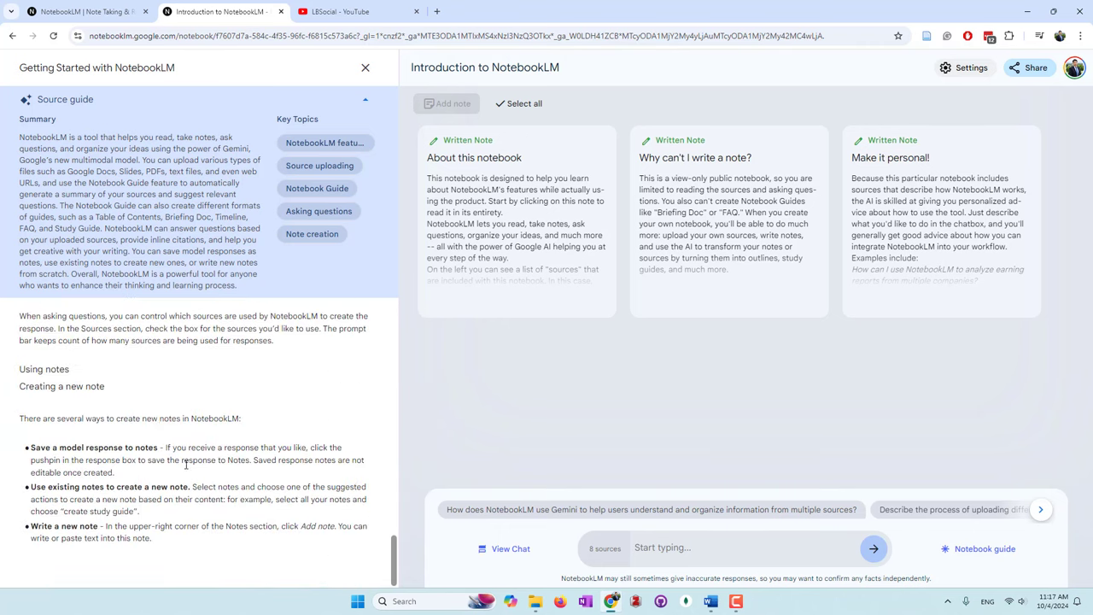
scroll(186, 463, up, 15)
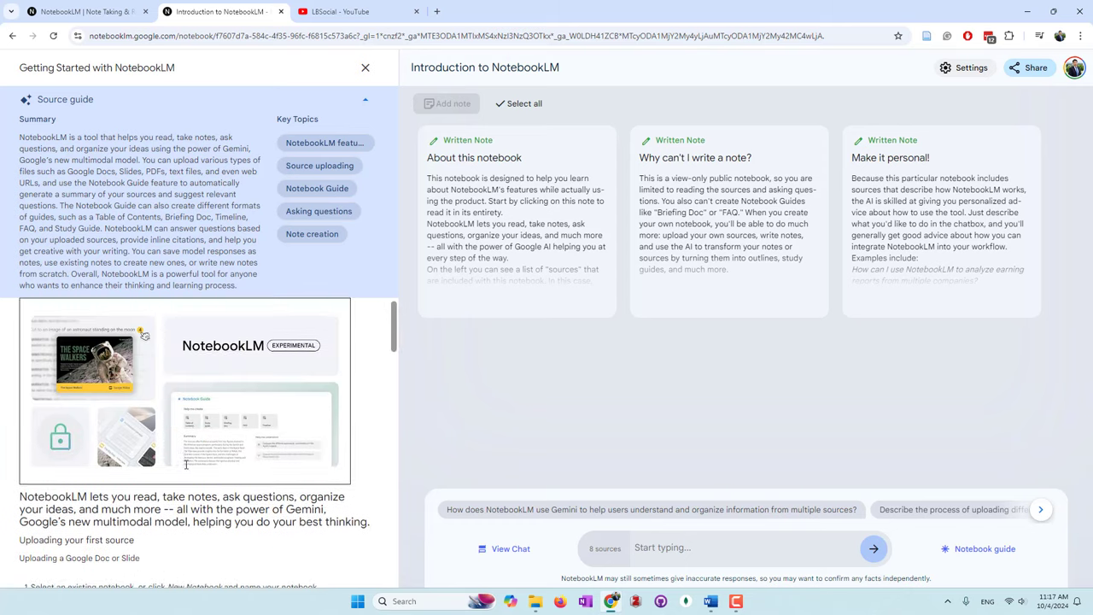
click(364, 68)
Skim the Getting The Most Out Of NotebookLM guide, close it, and focus the chat box.
click(45, 179)
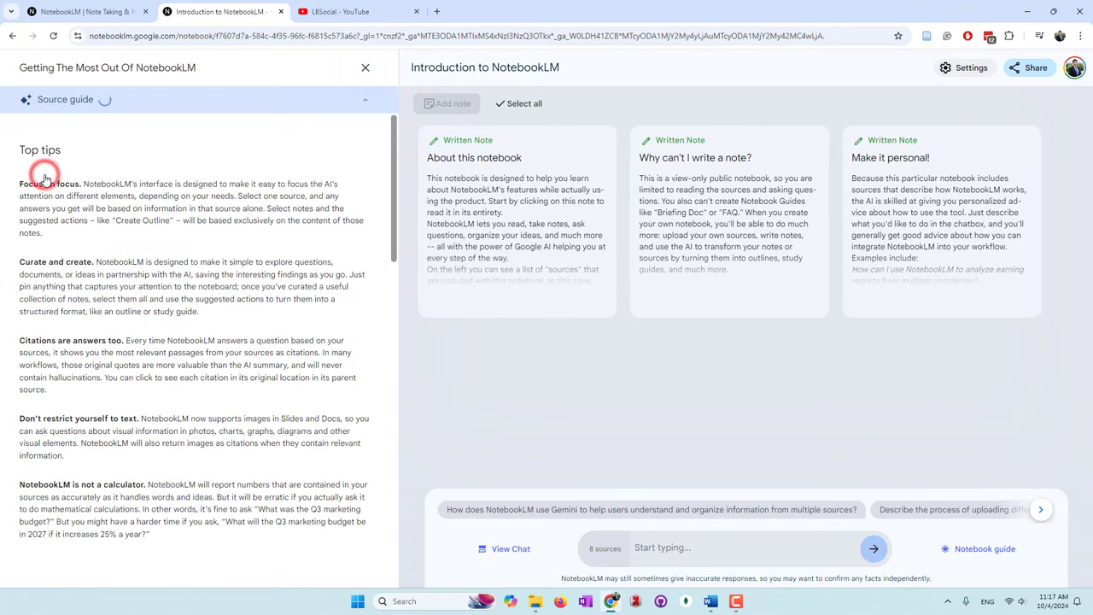
scroll(132, 322, down, 3)
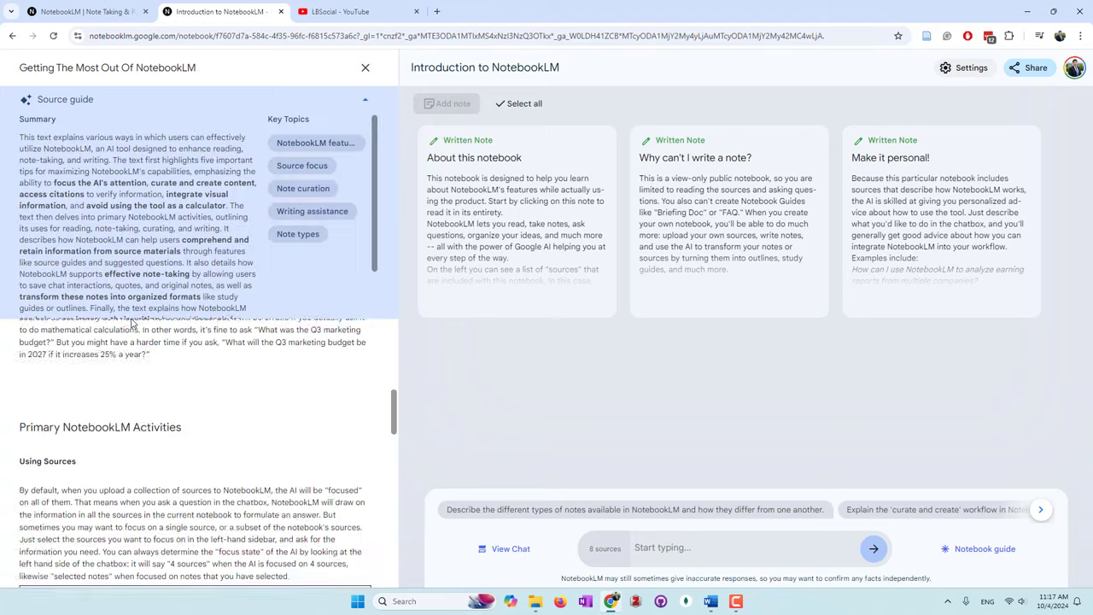
scroll(136, 393, down, 10)
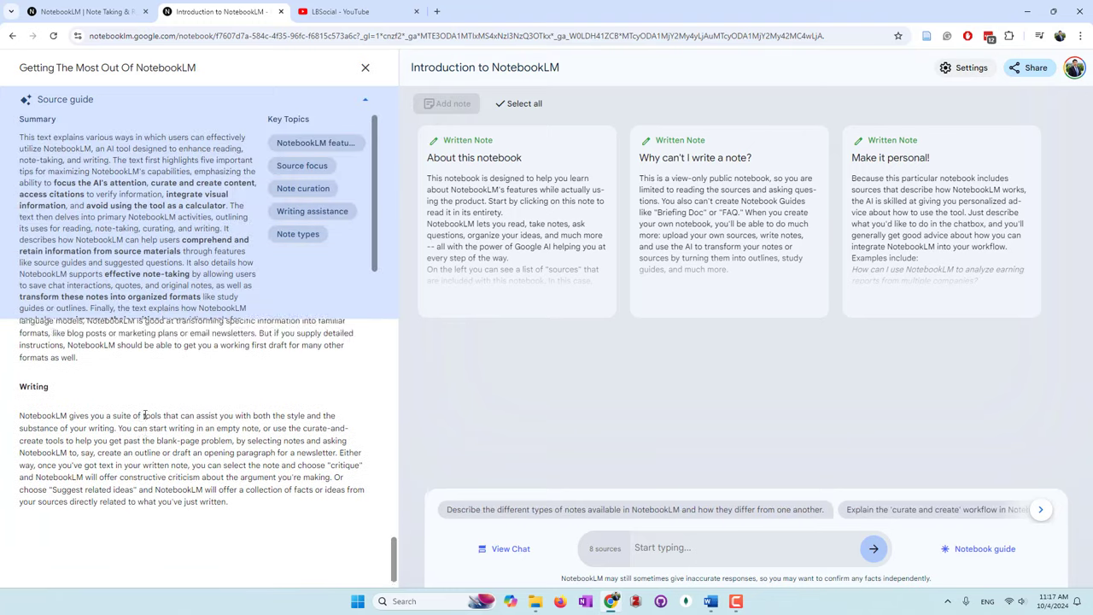
scroll(145, 415, up, 10)
click(364, 68)
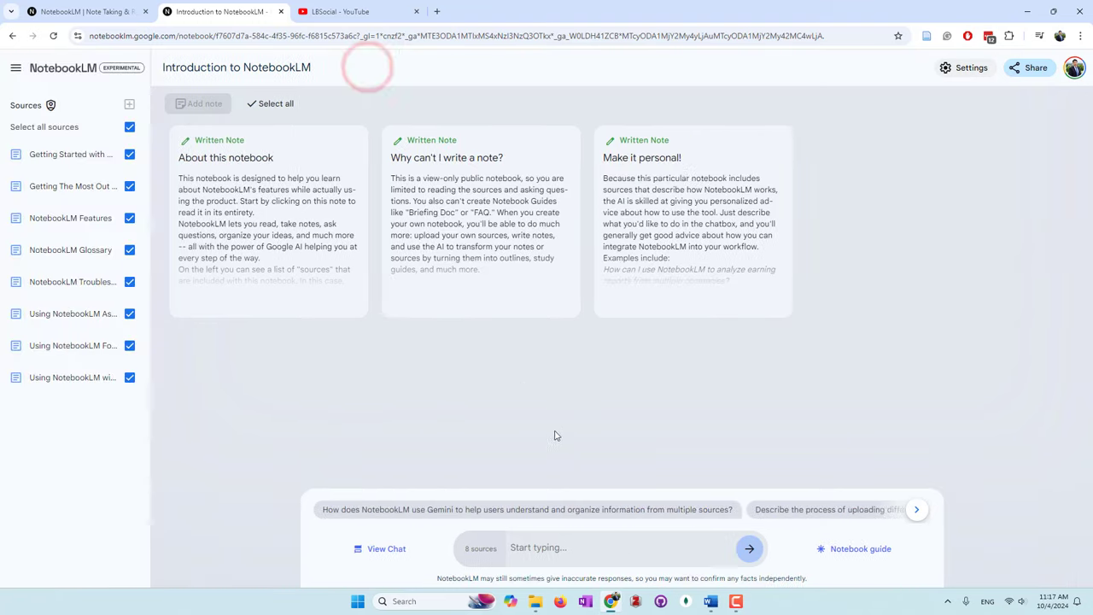
click(584, 547)
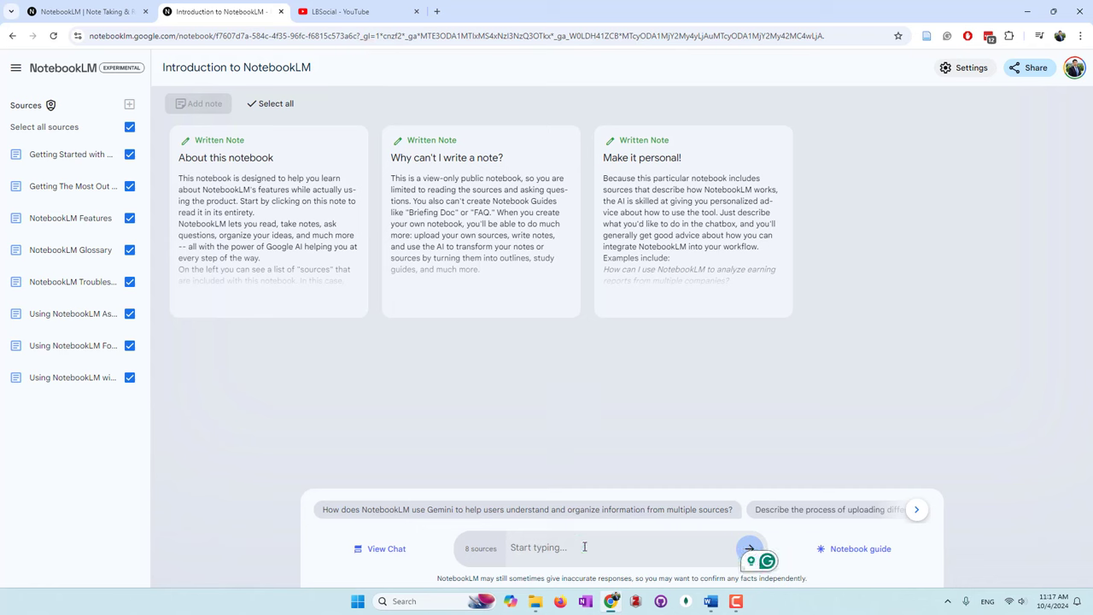
Ask 'how many documents i can upload?' and view the cited passage giving 50 sources.
text(how many document)
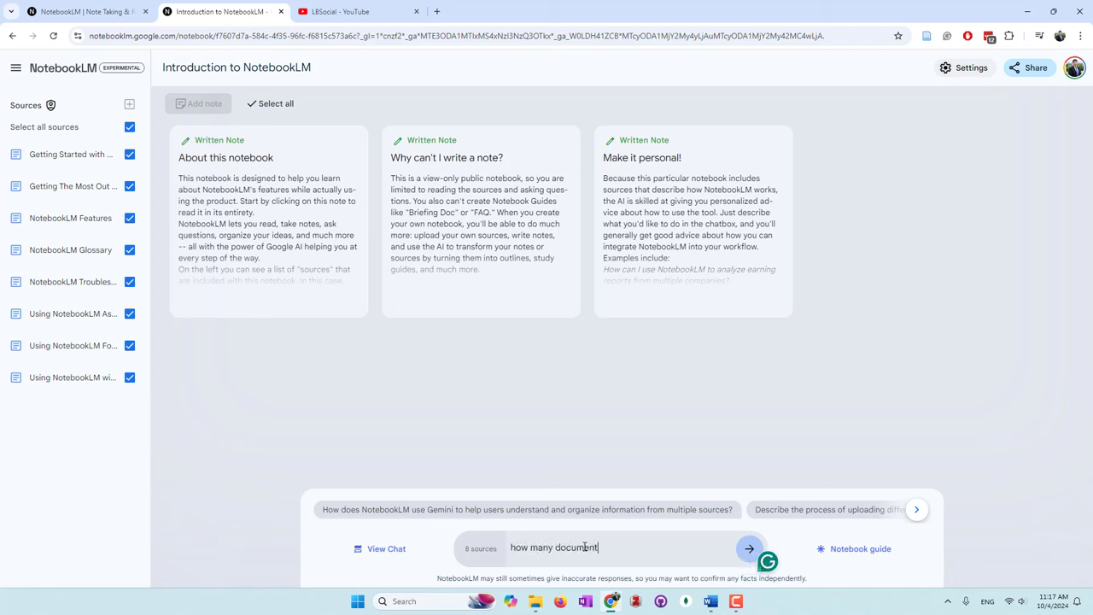
text(s i can upload?)
key(Return)
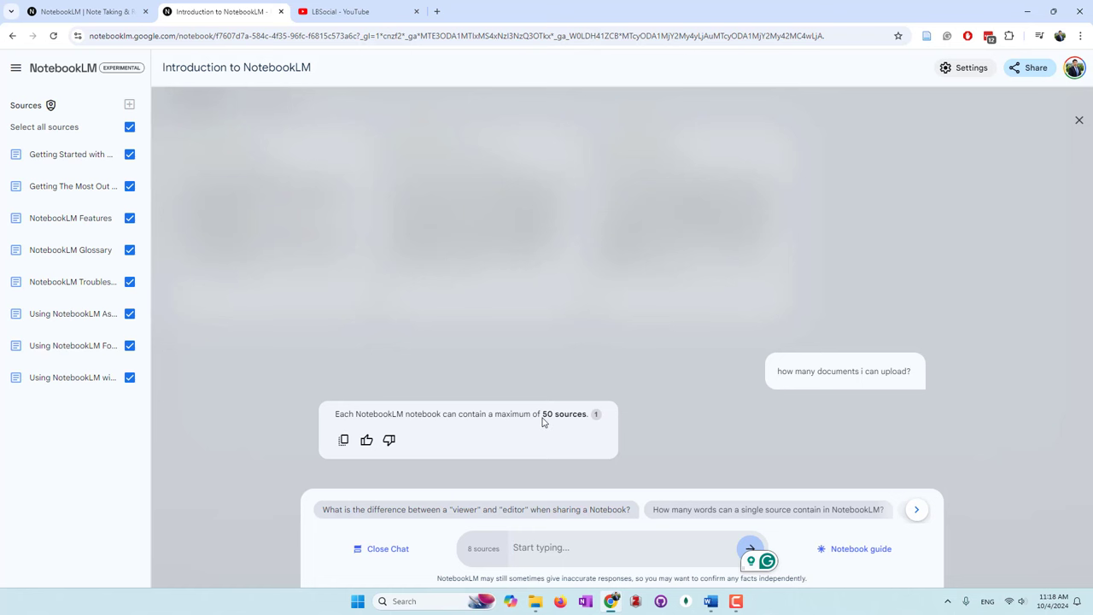
click(597, 414)
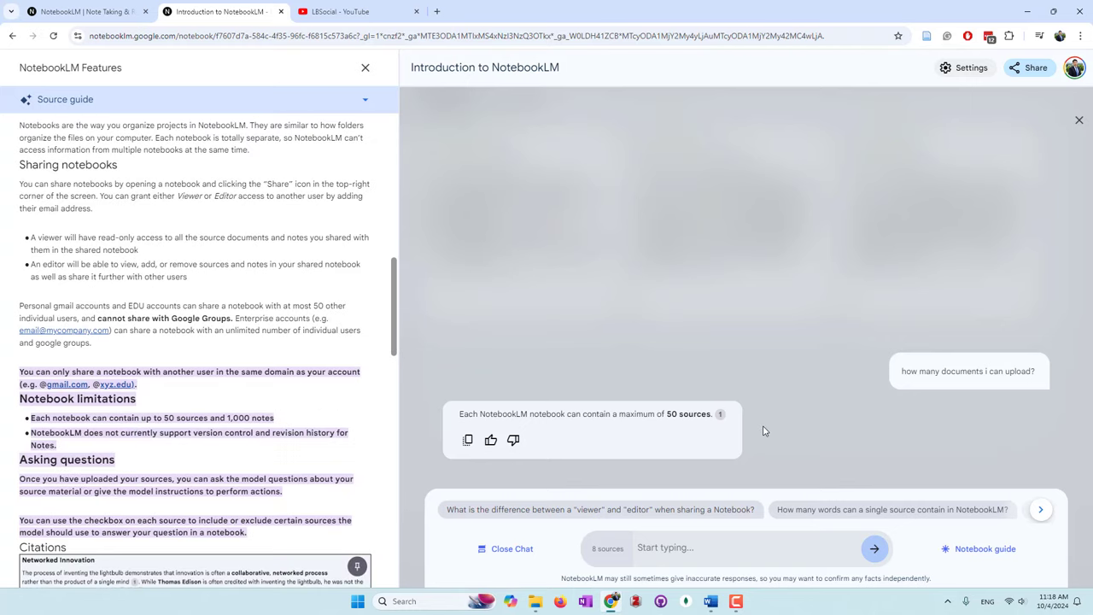
Ask 'What is the size limitation for each resource', answered as 500,000 words per source.
click(676, 550)
text(What is the size limita)
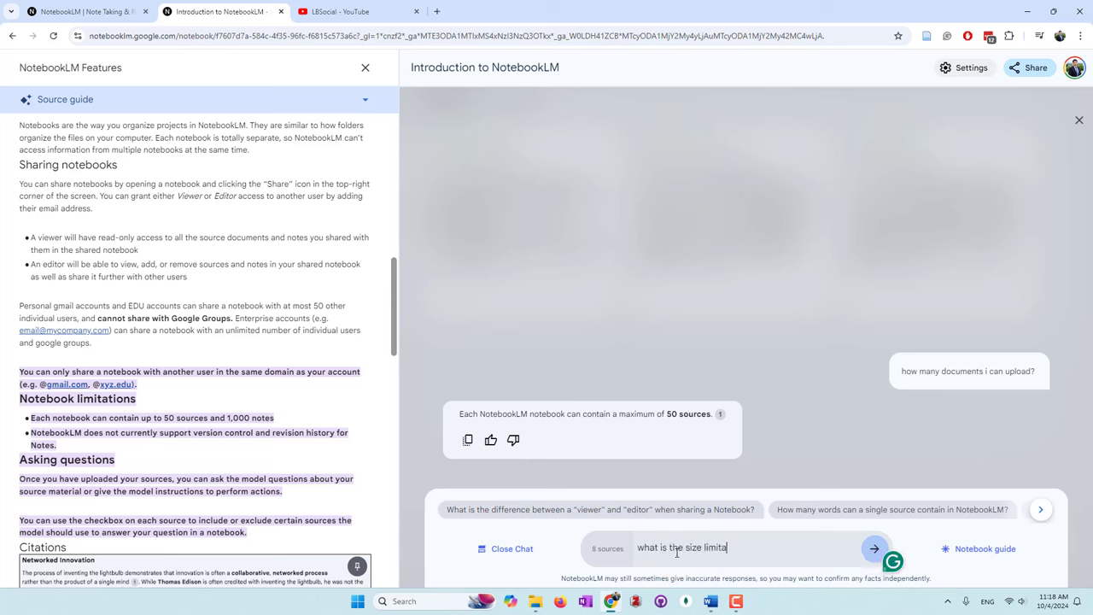
text(tion for each resource)
key(Return)
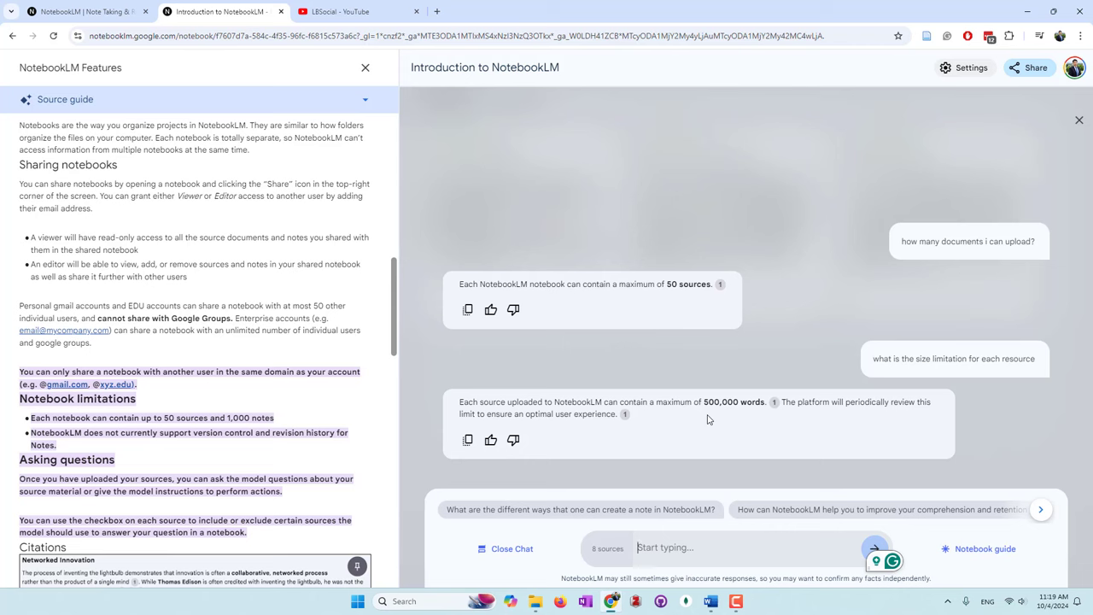
Ask 'what is the price of using notebooklm', learning it is free during early testing.
click(700, 558)
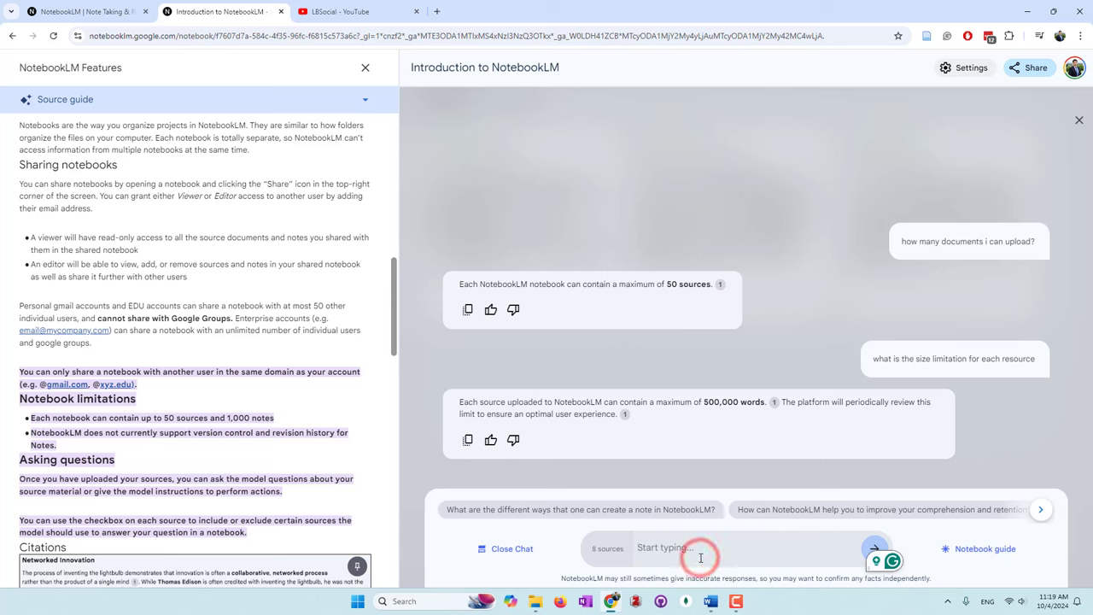
text(what is the price of using notebooklm)
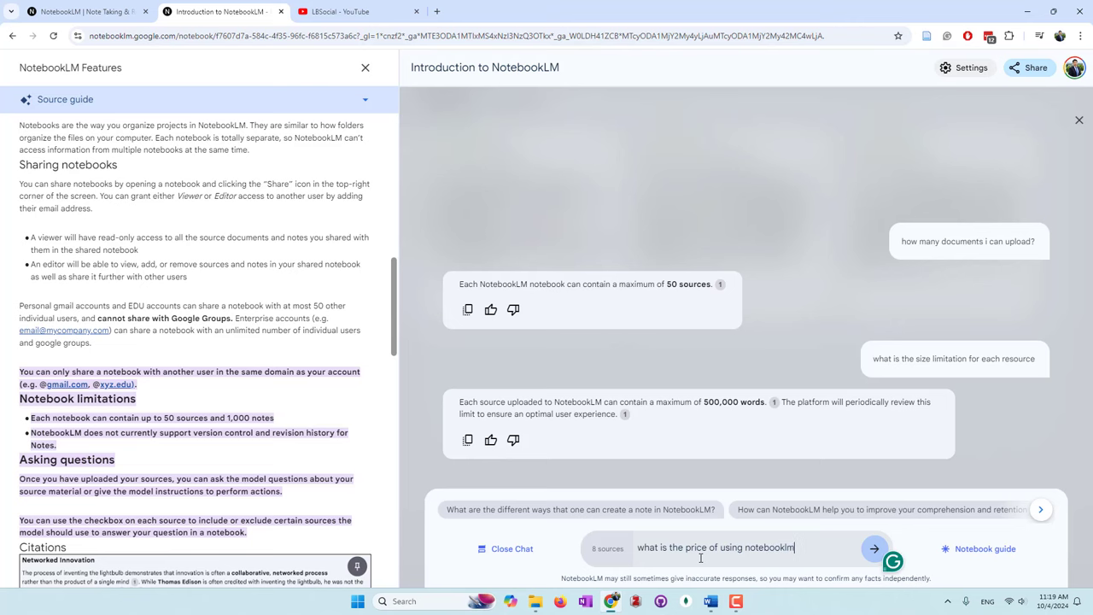
key(Return)
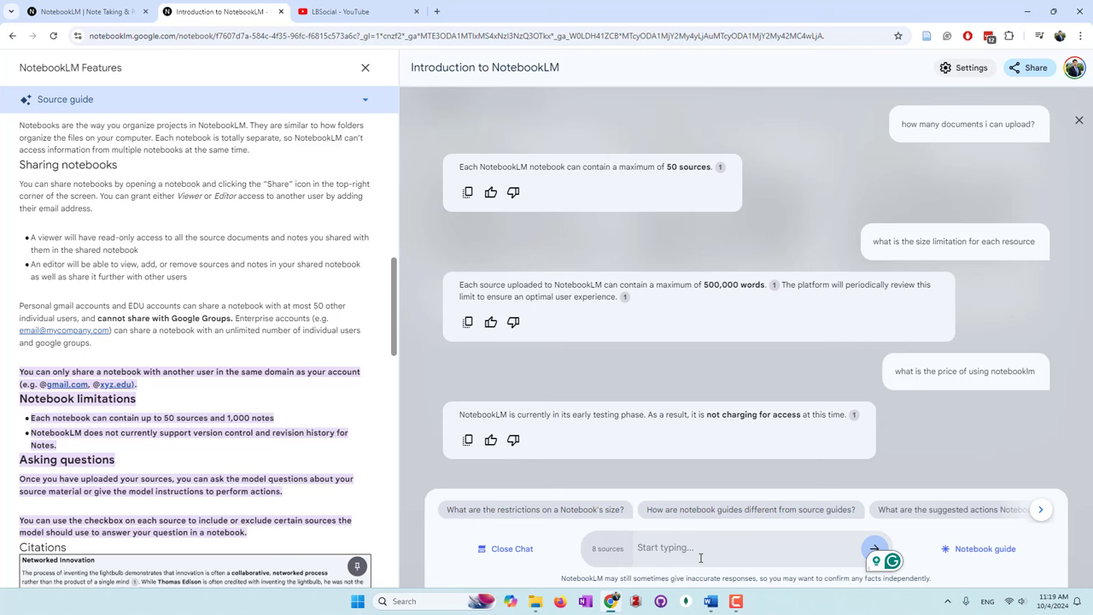
View the cited Pricing passage, then ask 'how can i share the notebooks?' about Viewer/Editor sharing.
click(852, 417)
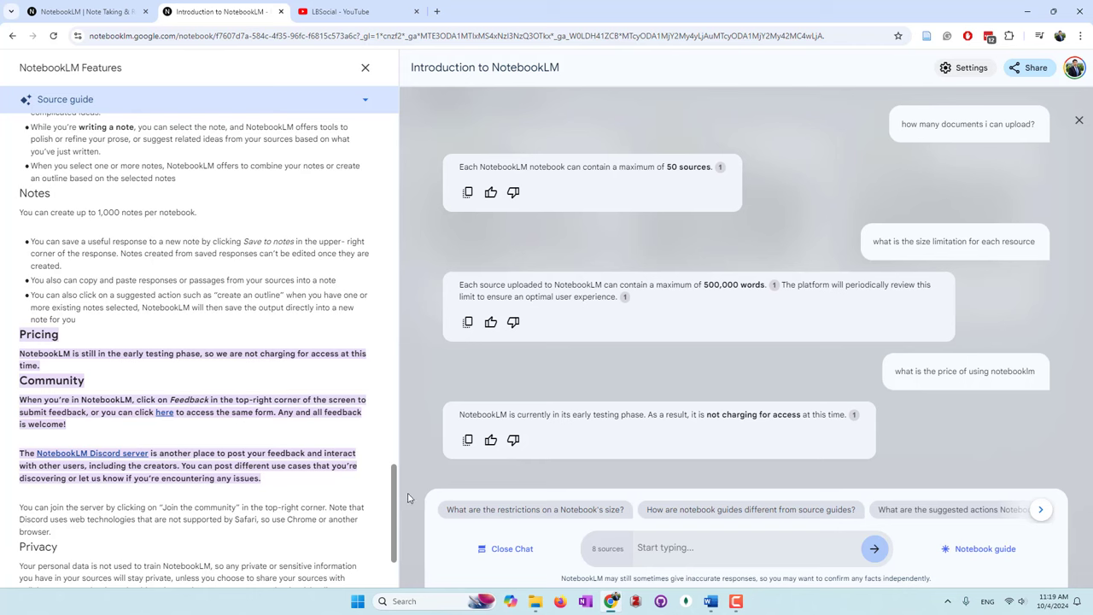
click(678, 549)
text(how can i share)
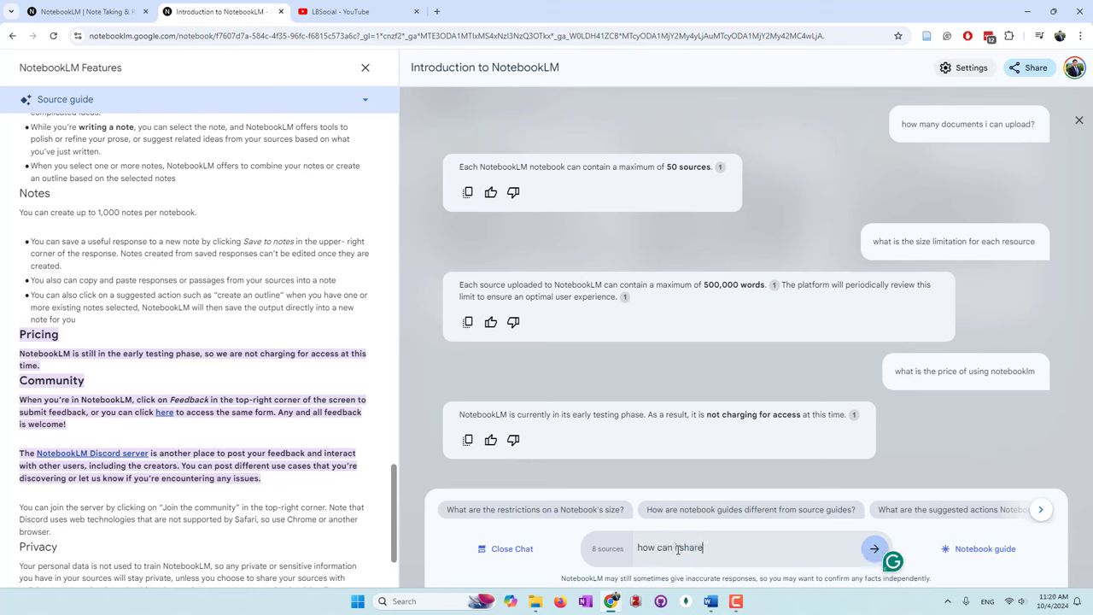
text( the notebooks?)
key(Return)
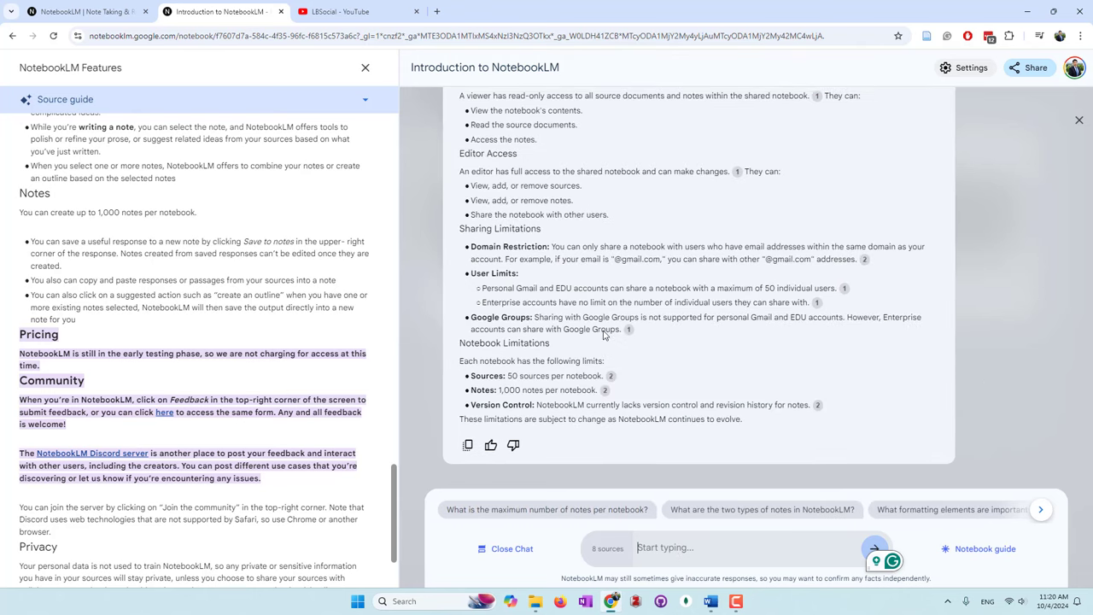
scroll(602, 335, up, 2)
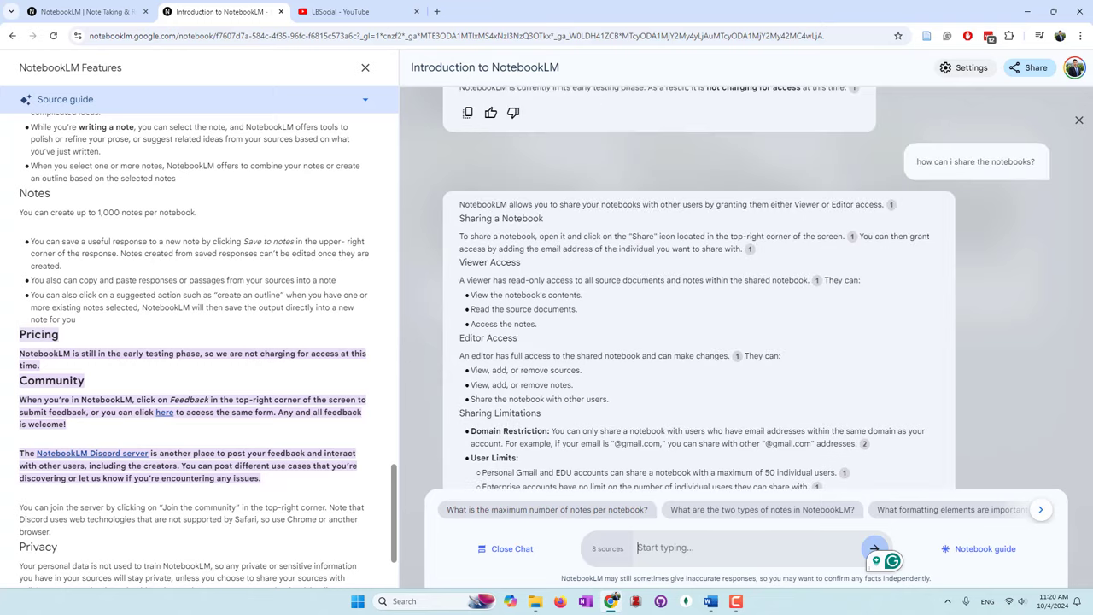
key(F10)
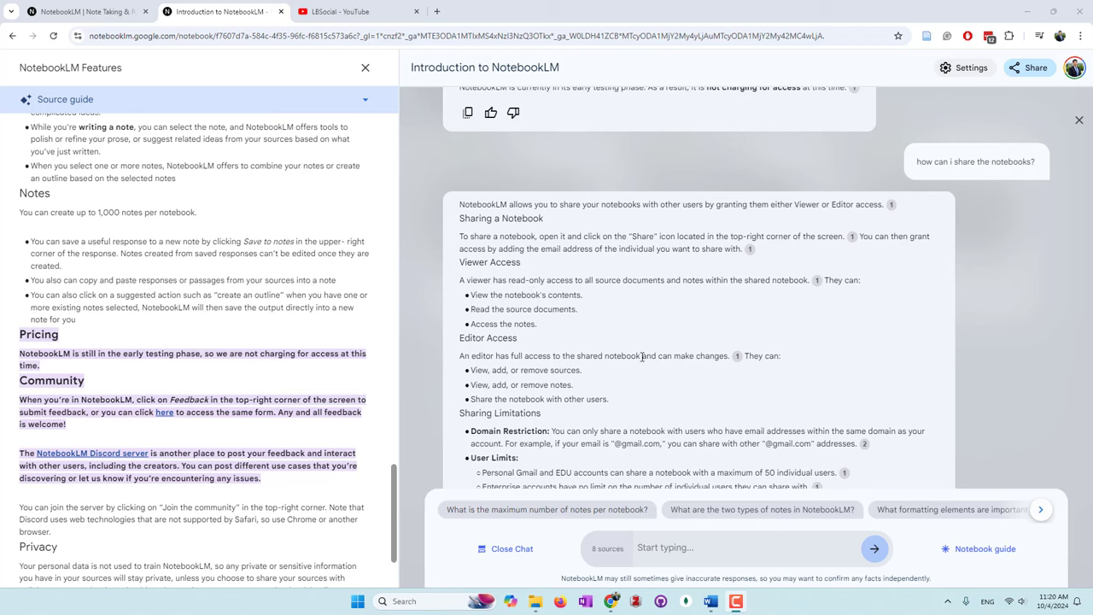
scroll(626, 338, down, 2)
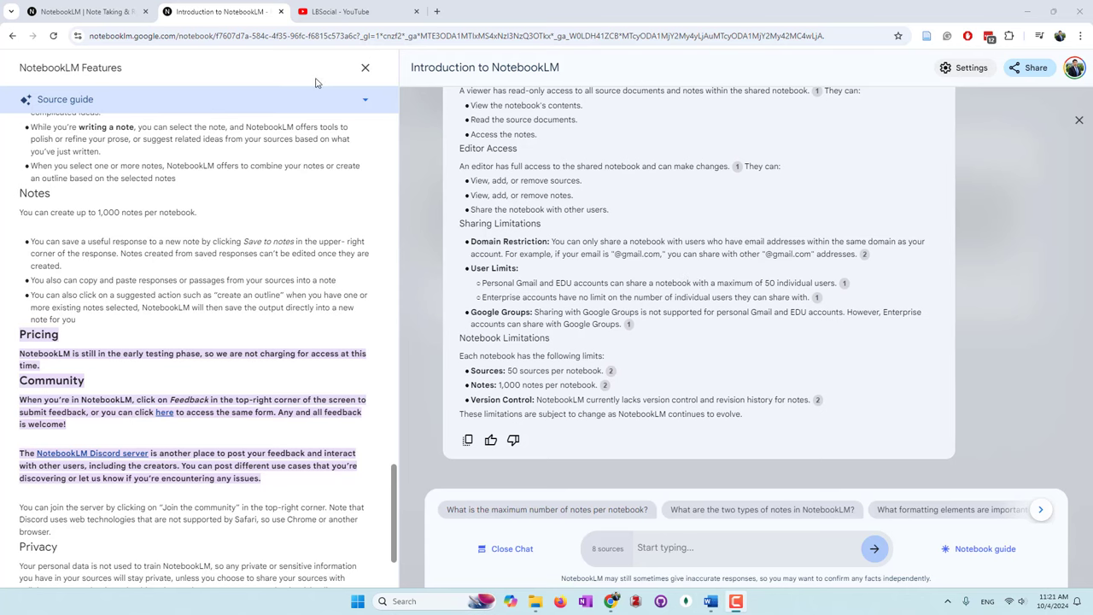
Close the NotebookLM Features guide and return to the NotebookLM home page.
click(365, 67)
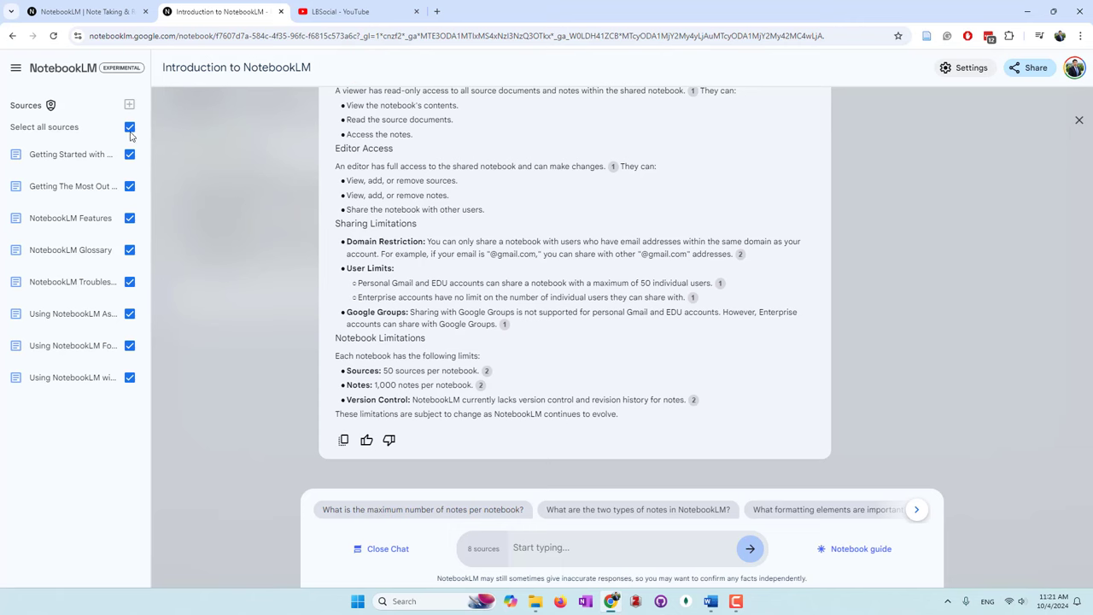
click(68, 74)
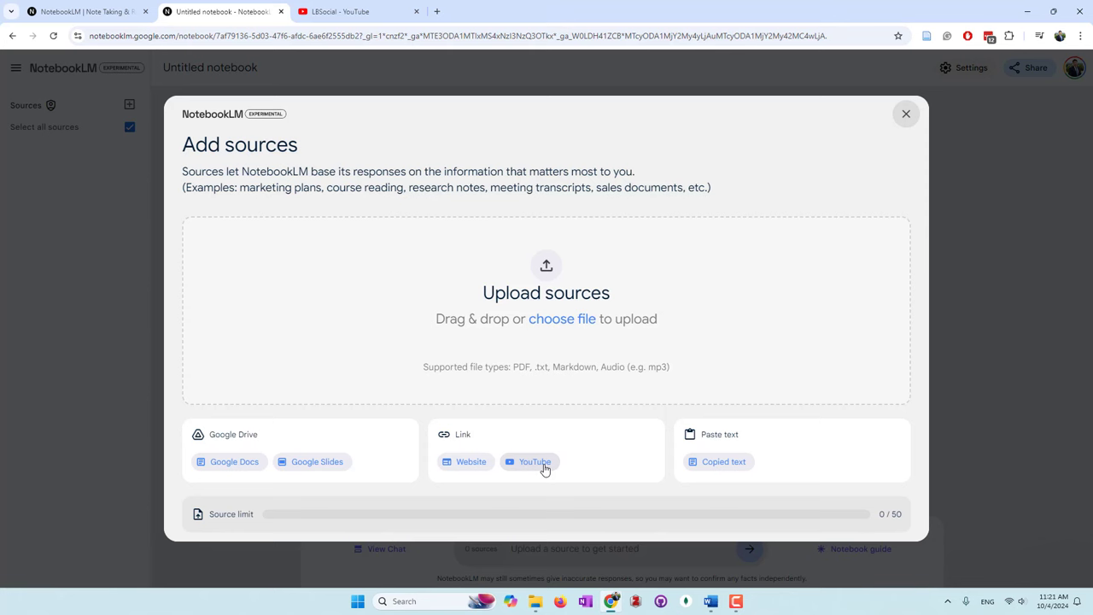
Pick YouTube as the source type, then copy the first Data Analytics with Generative AI playlist video's share link.
click(544, 465)
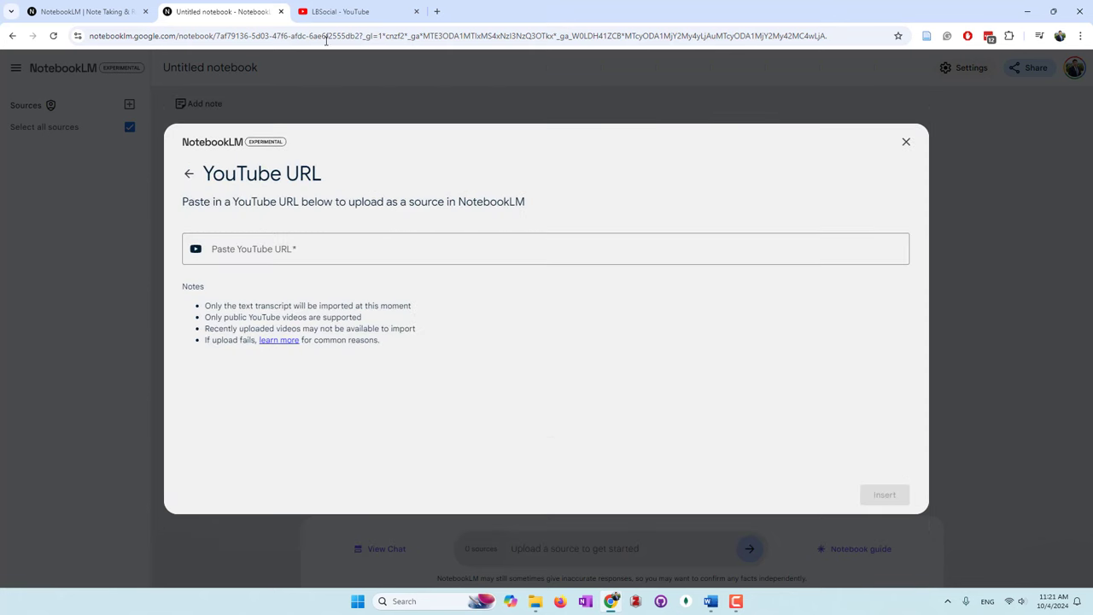
click(332, 14)
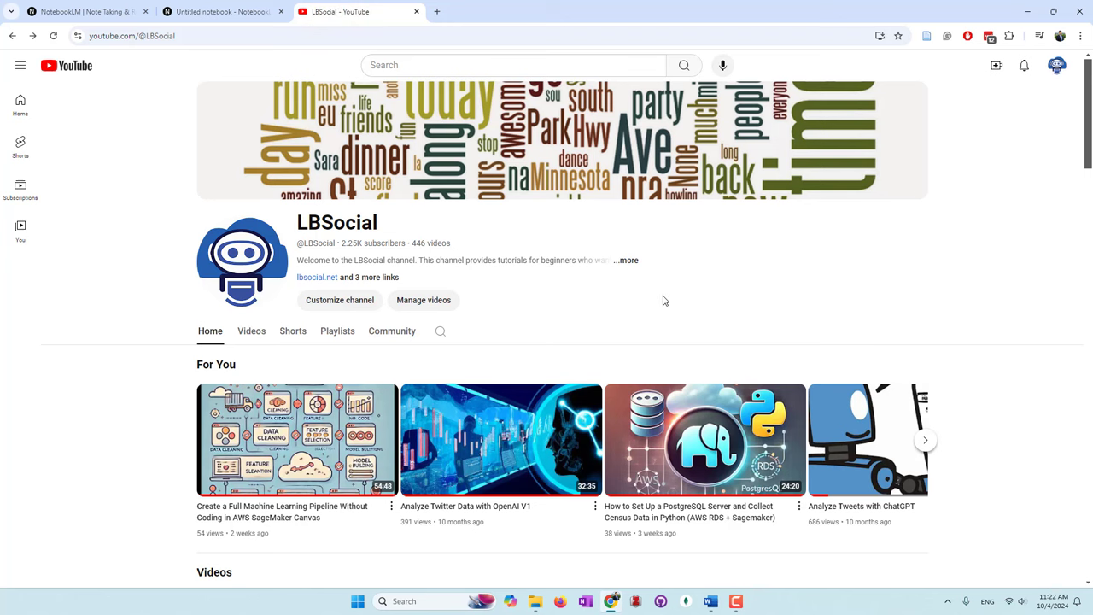
scroll(637, 274, down, 5)
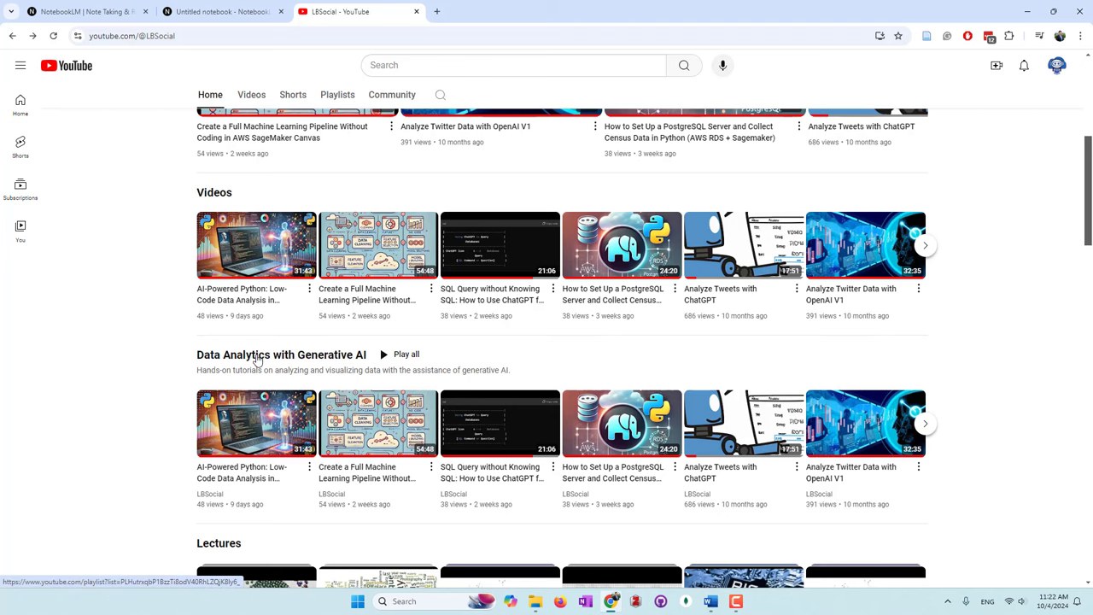
click(256, 356)
scroll(566, 341, down, 2)
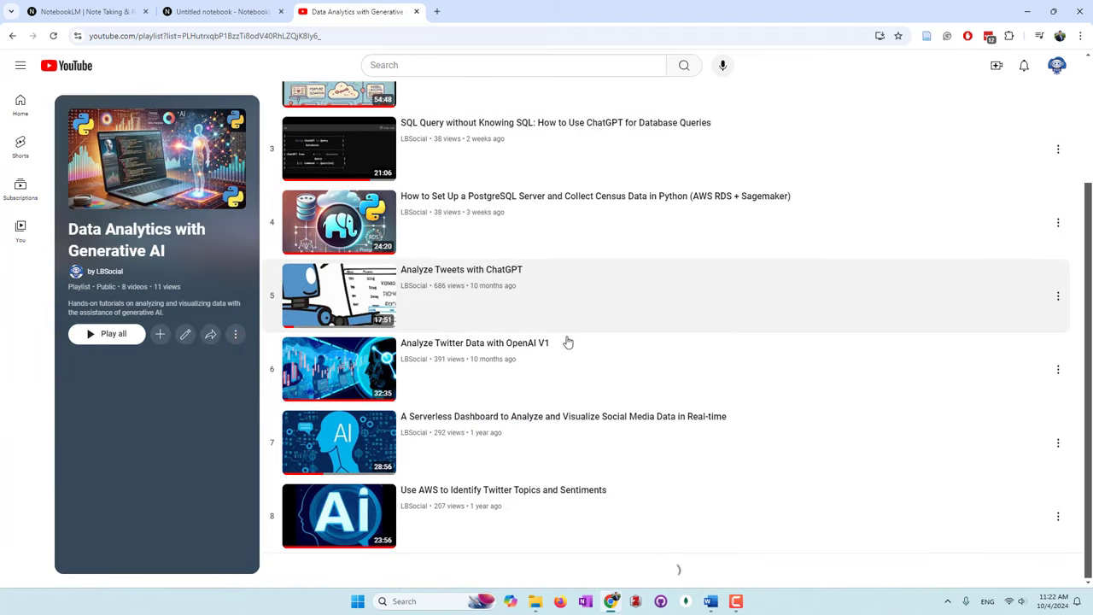
scroll(530, 534, up, 2)
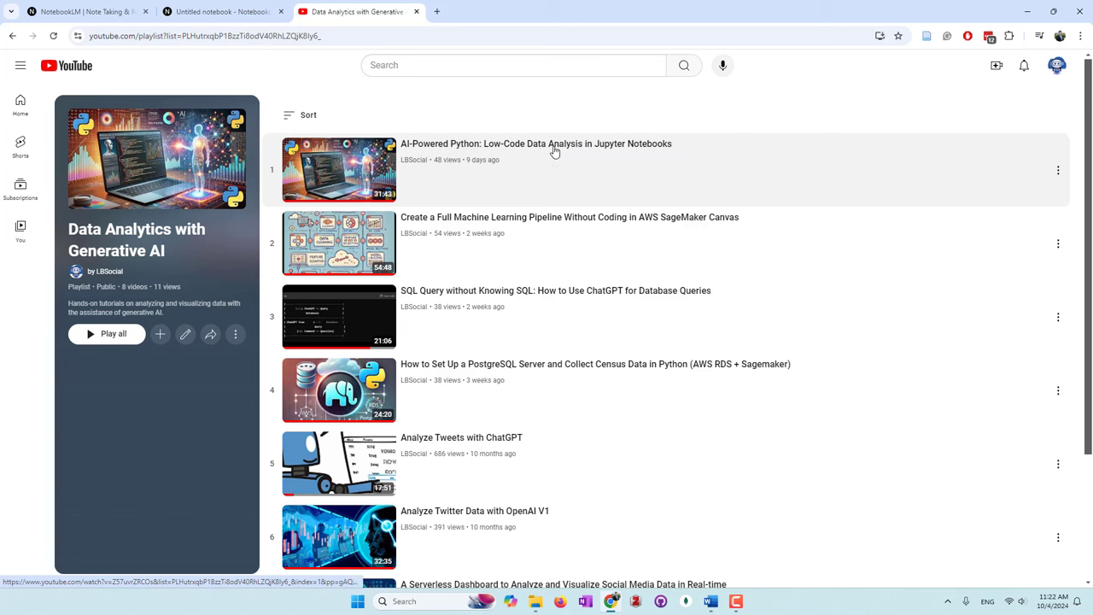
click(1058, 170)
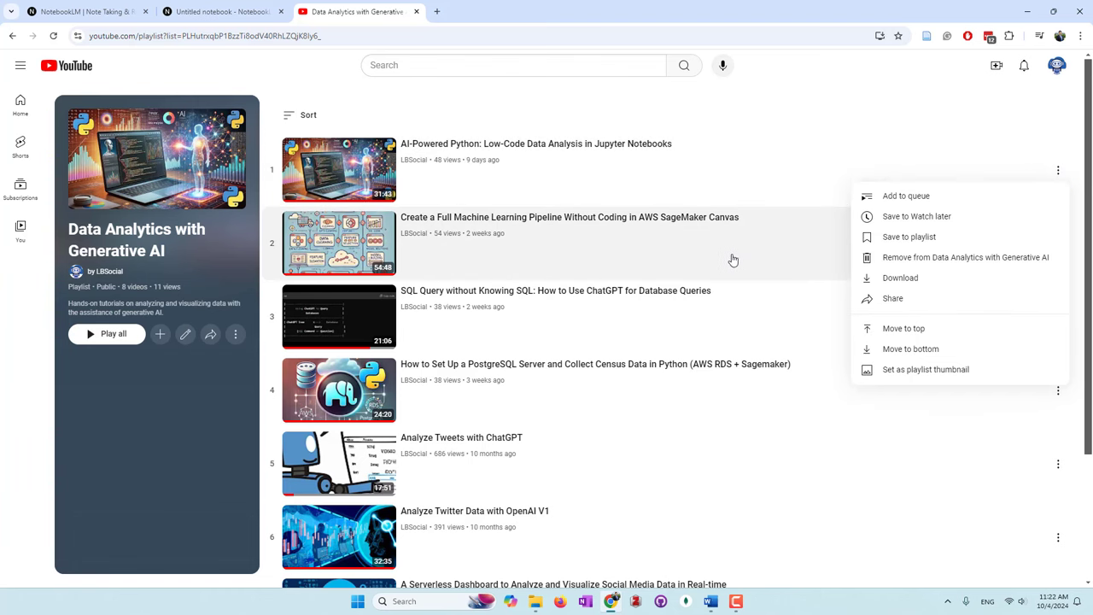
click(889, 301)
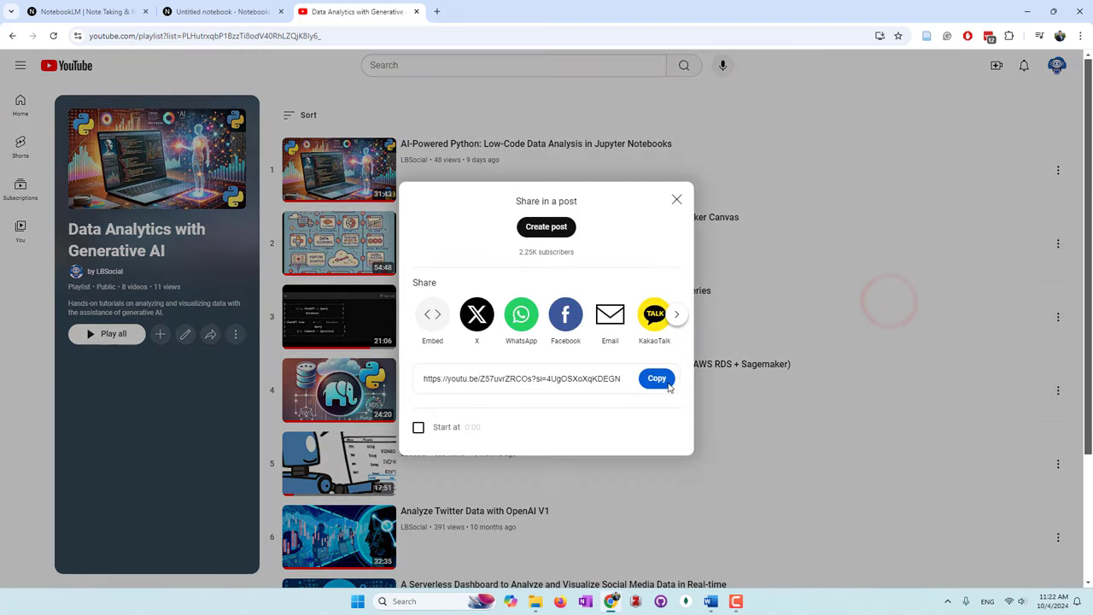
click(655, 379)
Paste the AI-Powered Python video link into the YouTube URL field and insert it as a source.
click(223, 12)
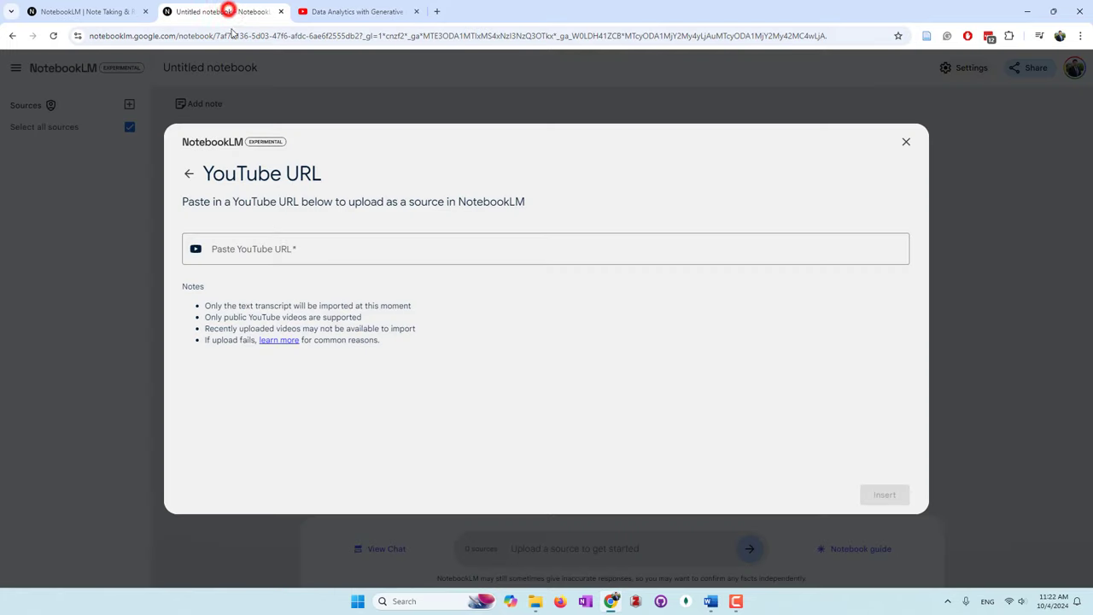
click(317, 250)
key(ctrl+v)
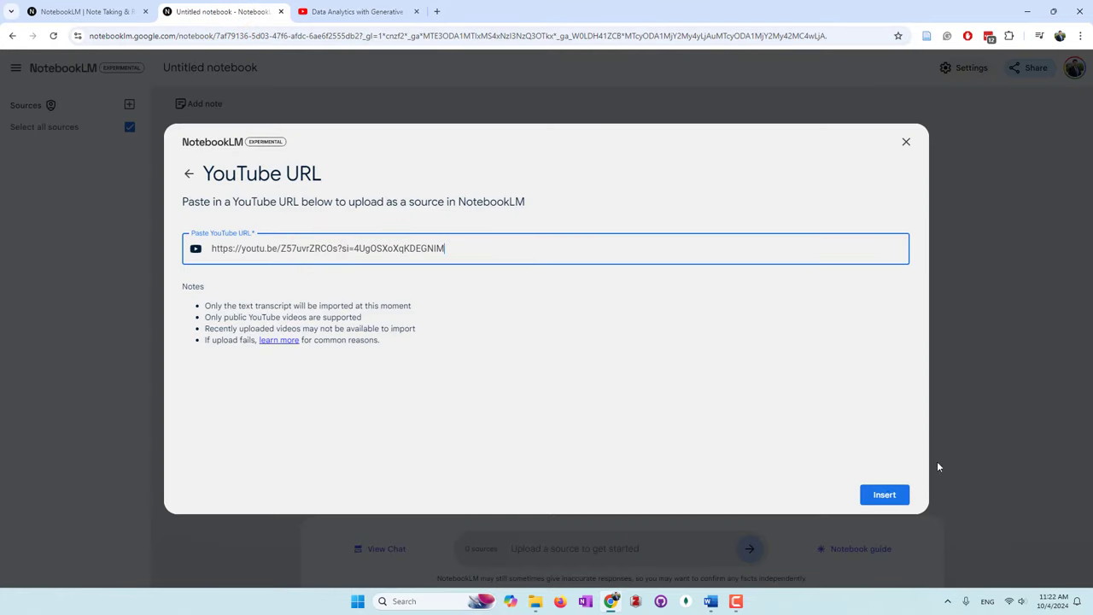
click(885, 495)
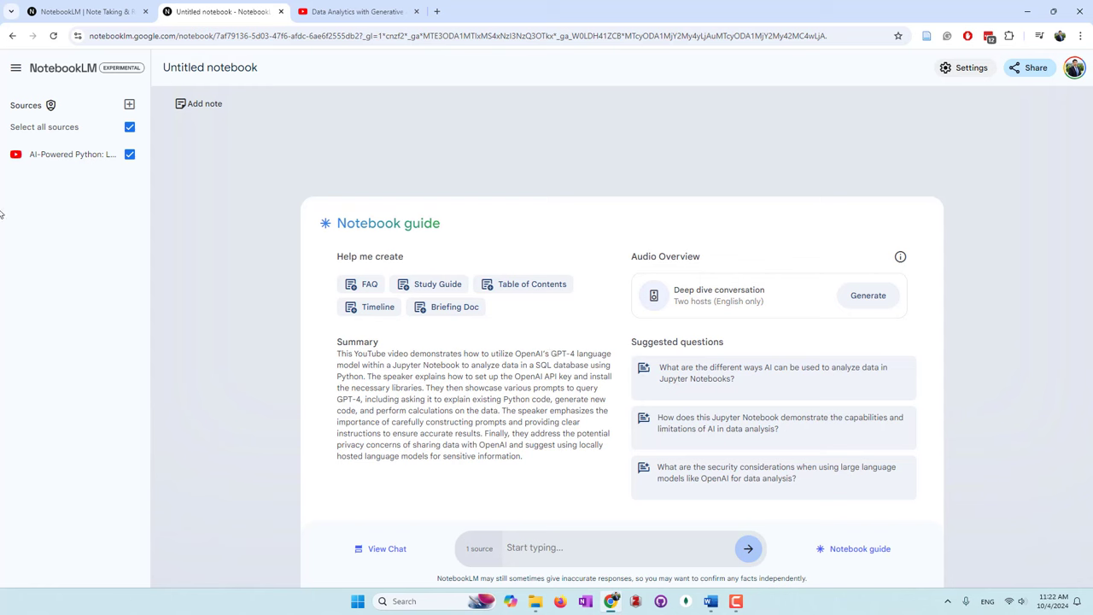
Open the new source's guide and skim its summary, key topics and transcript.
click(76, 154)
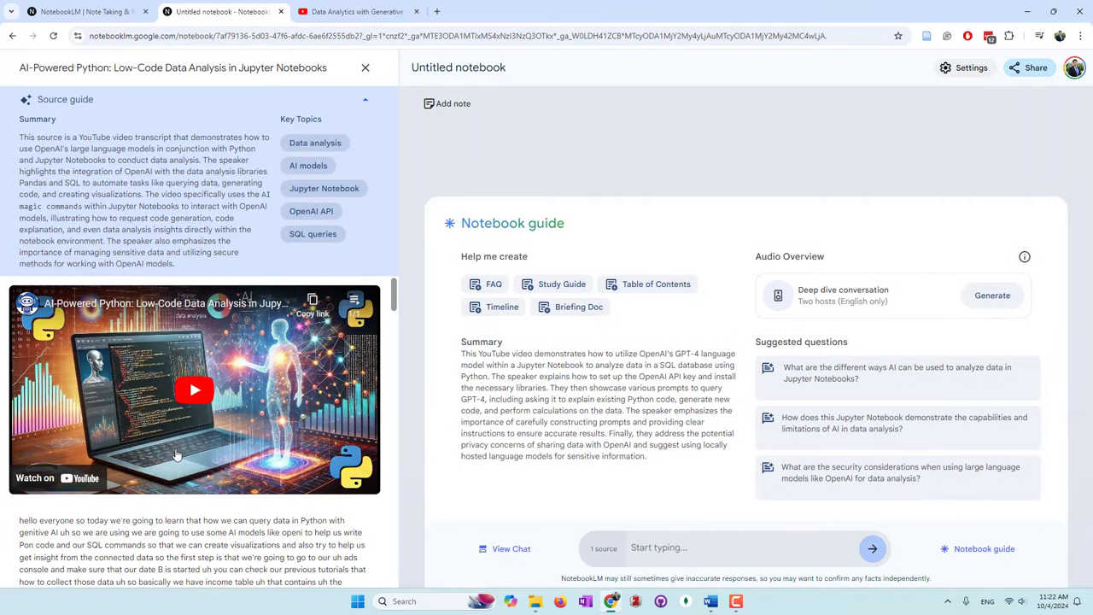
scroll(175, 455, down, 5)
scroll(228, 438, down, 5)
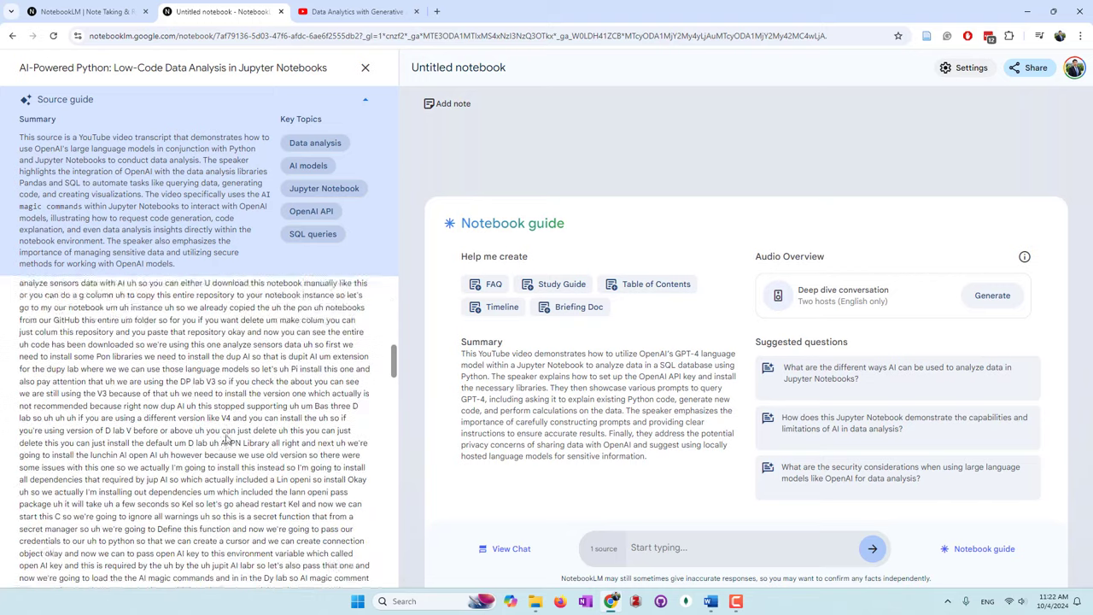
scroll(228, 438, down, 15)
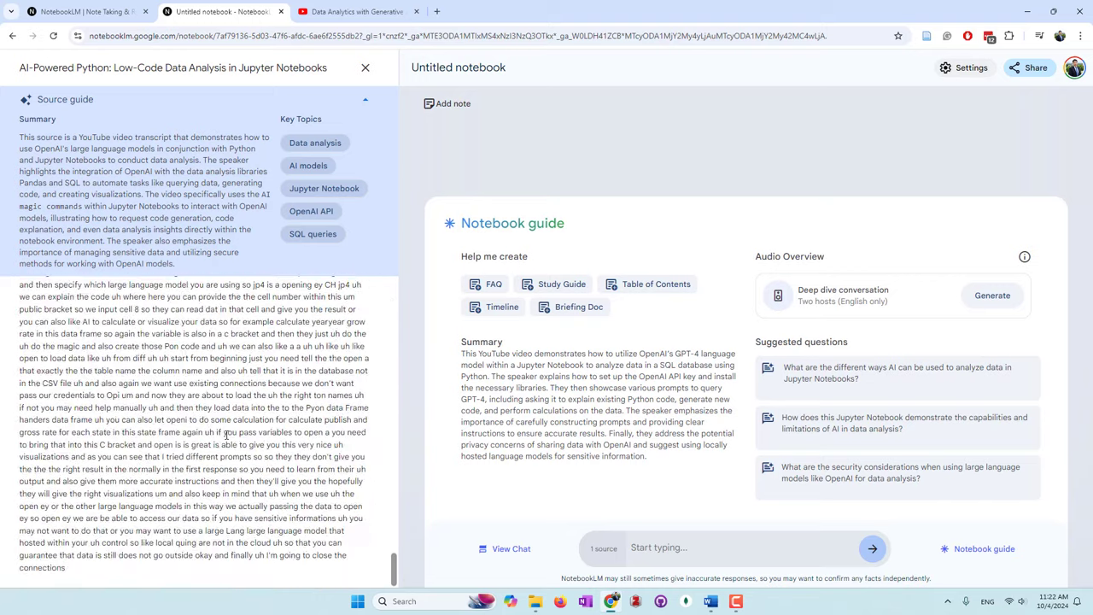
scroll(226, 435, up, 20)
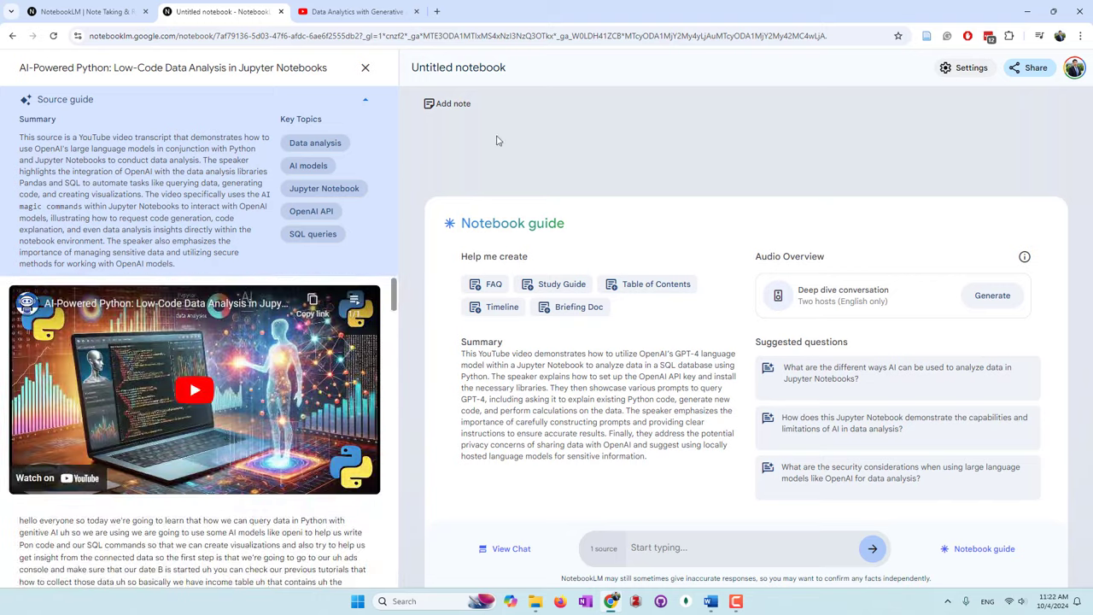
Copy the share link of the second playlist video on YouTube.
click(497, 149)
click(366, 67)
click(327, 14)
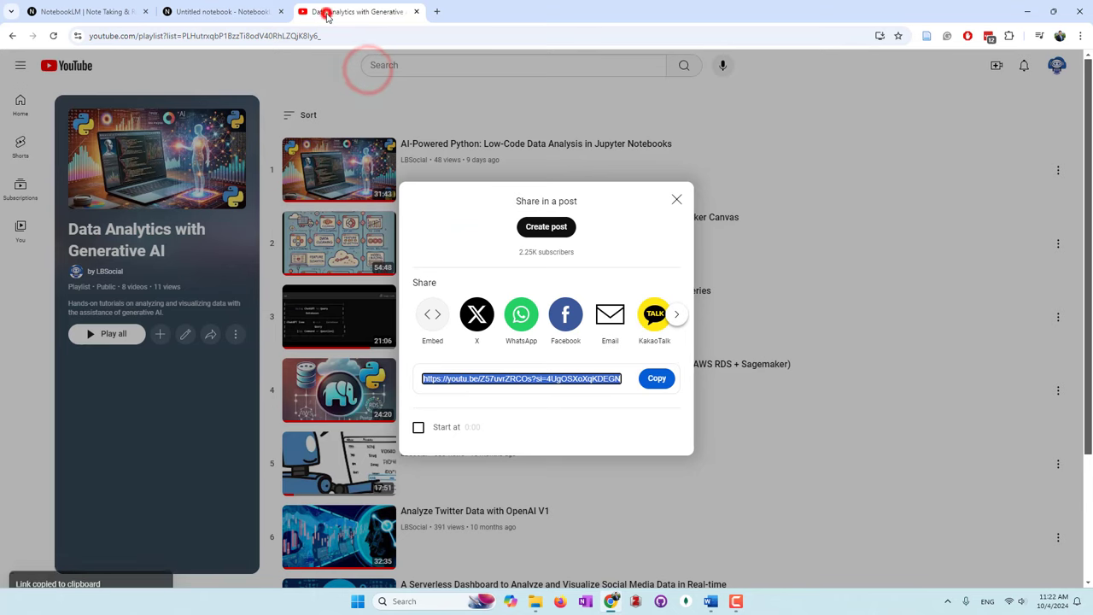
click(675, 198)
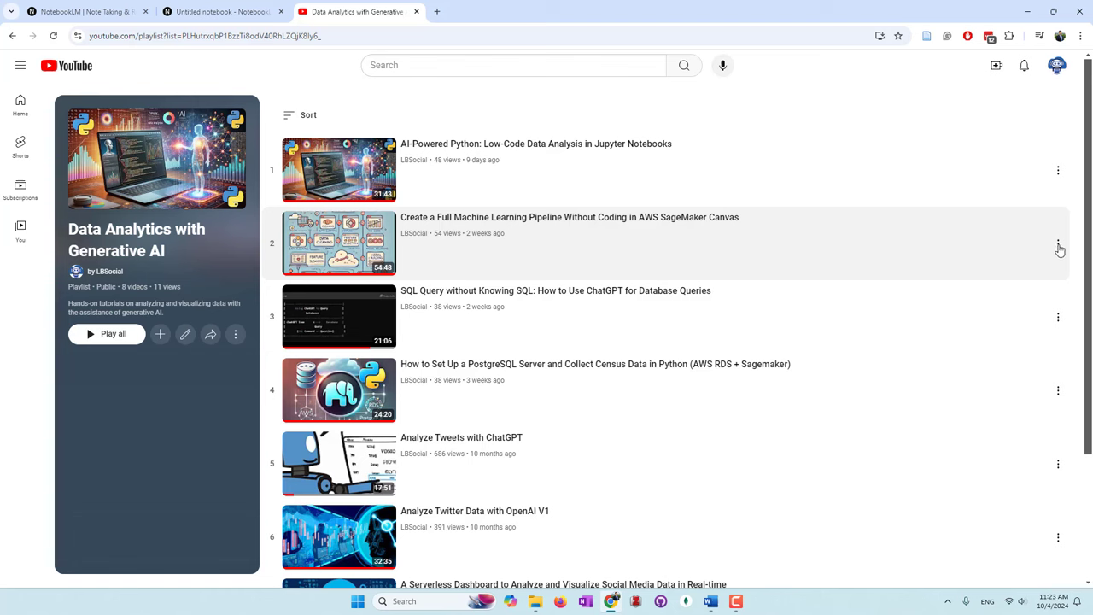
click(1058, 246)
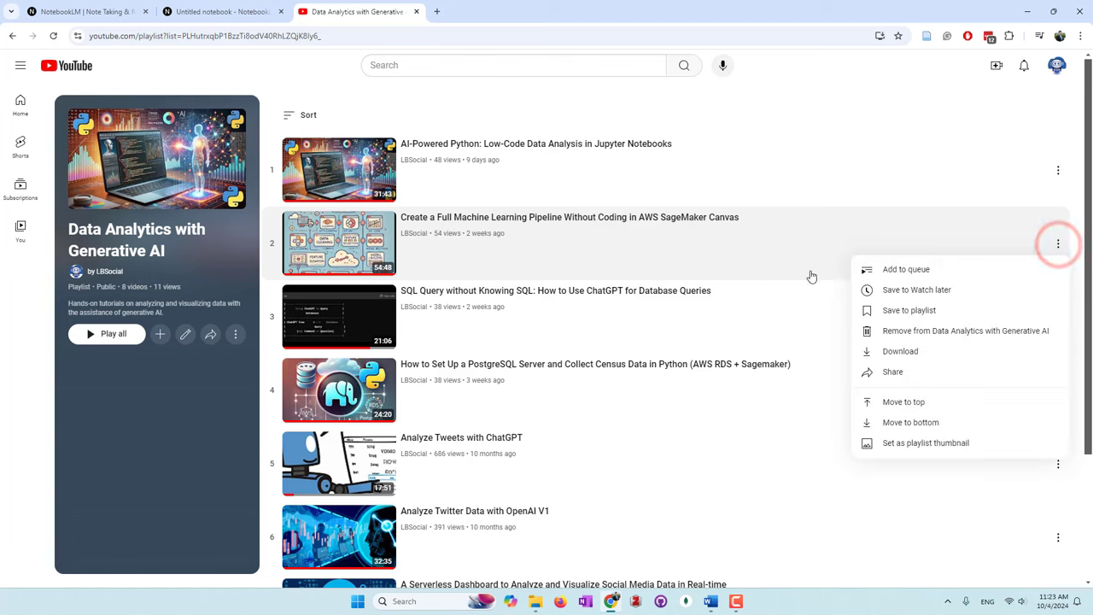
click(918, 374)
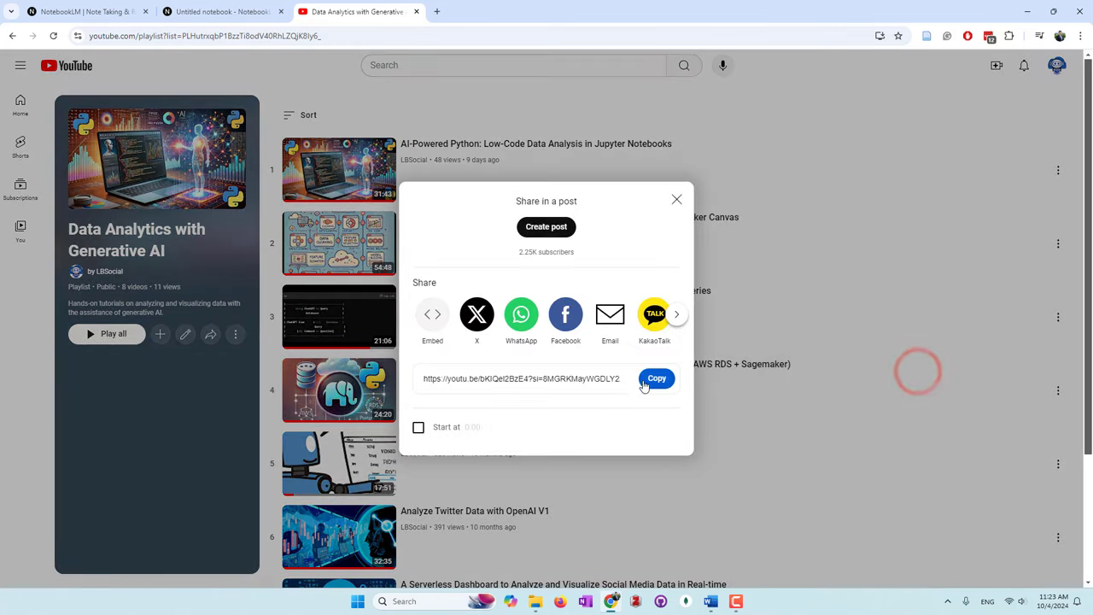
click(654, 377)
Paste the second video's link into the notebook as a new YouTube source.
click(238, 7)
click(129, 103)
click(527, 462)
click(344, 246)
key(ctrl+v)
Copy the share link of another playlist video on YouTube.
key(ctrl+Tab)
click(862, 283)
click(1057, 516)
click(913, 418)
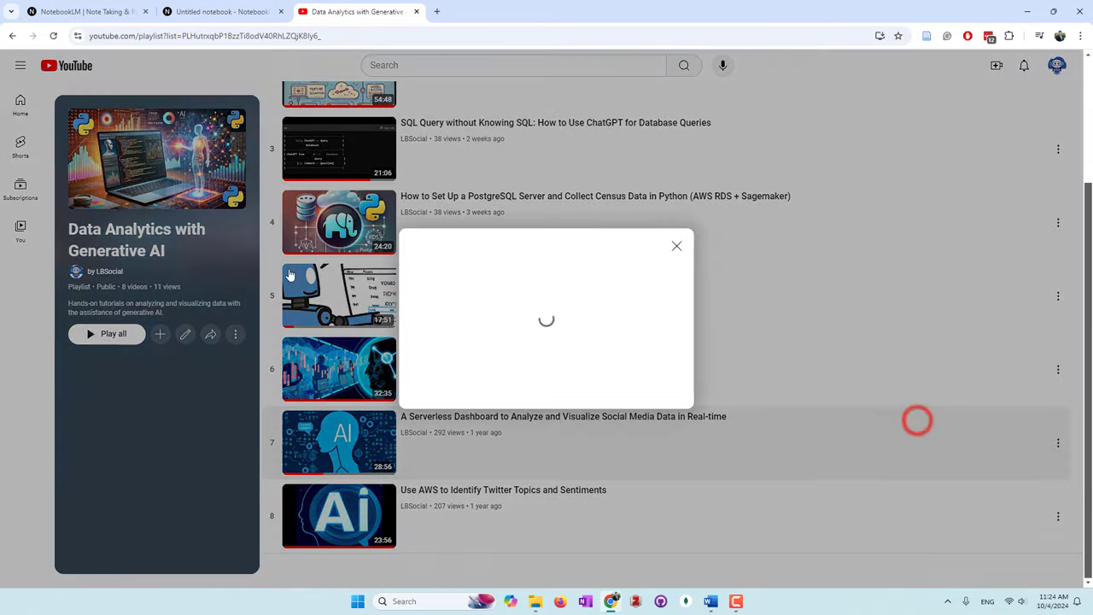
click(648, 382)
click(221, 11)
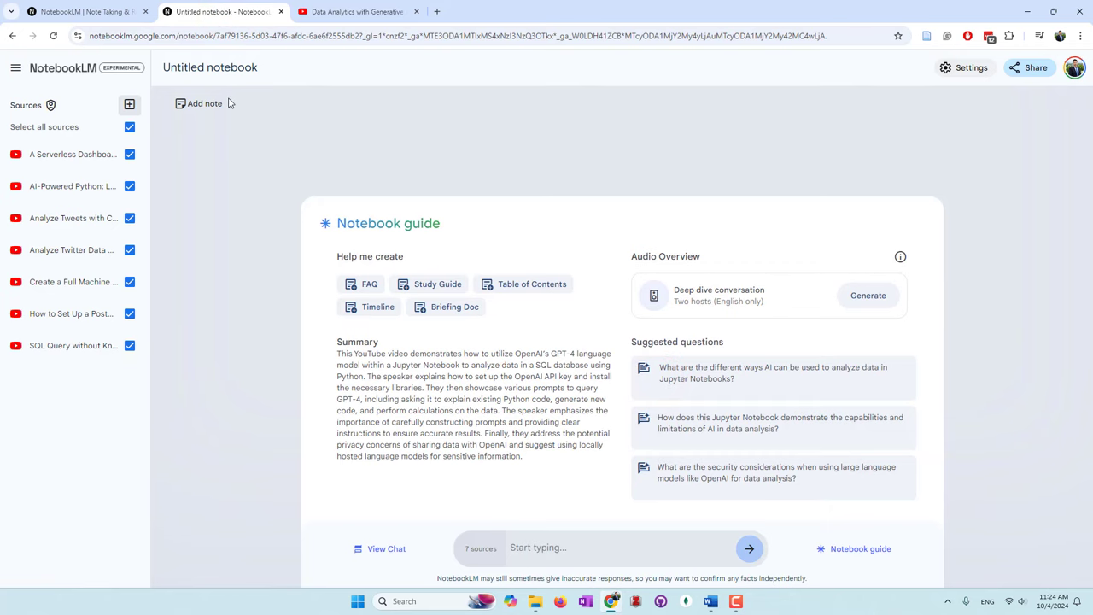
Insert the copied Use AWS to Identify Twitter Topics and Sentiments link as a YouTube source.
click(129, 104)
click(533, 461)
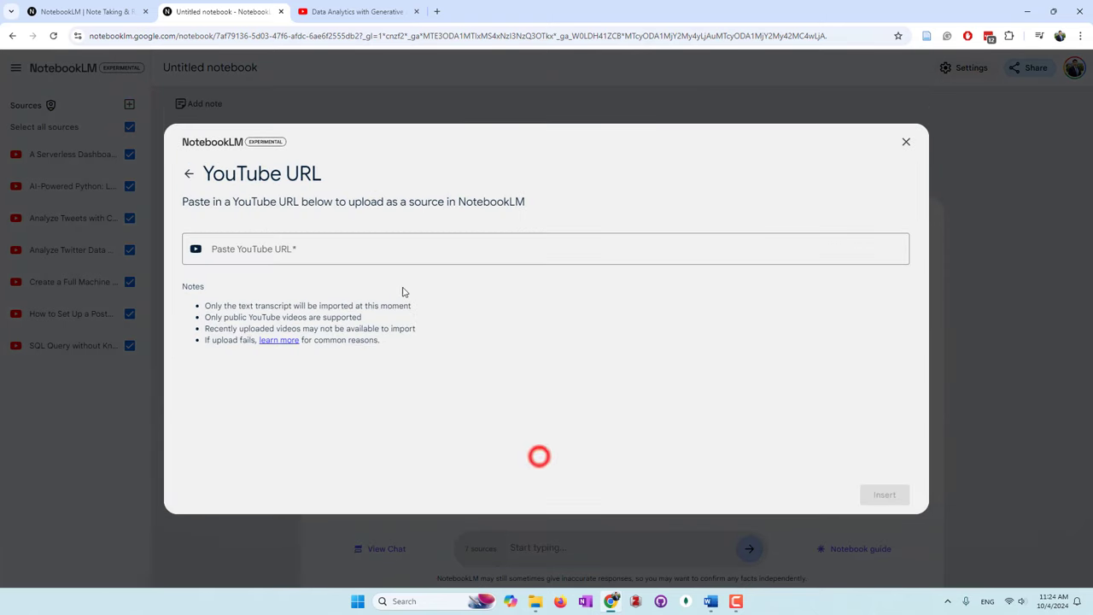
click(386, 246)
key(ctrl+v)
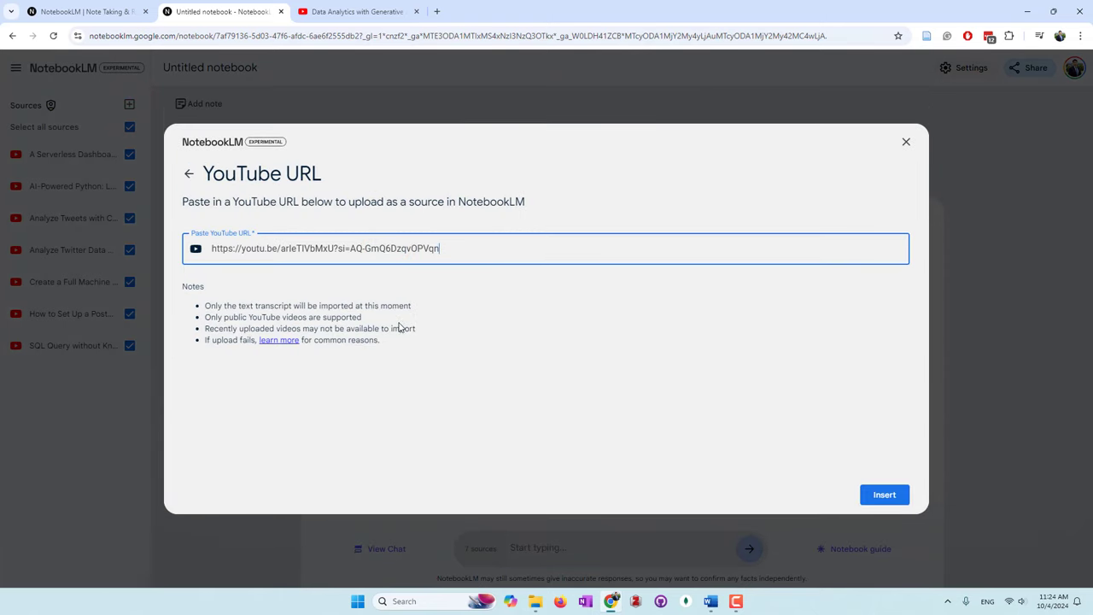
click(904, 496)
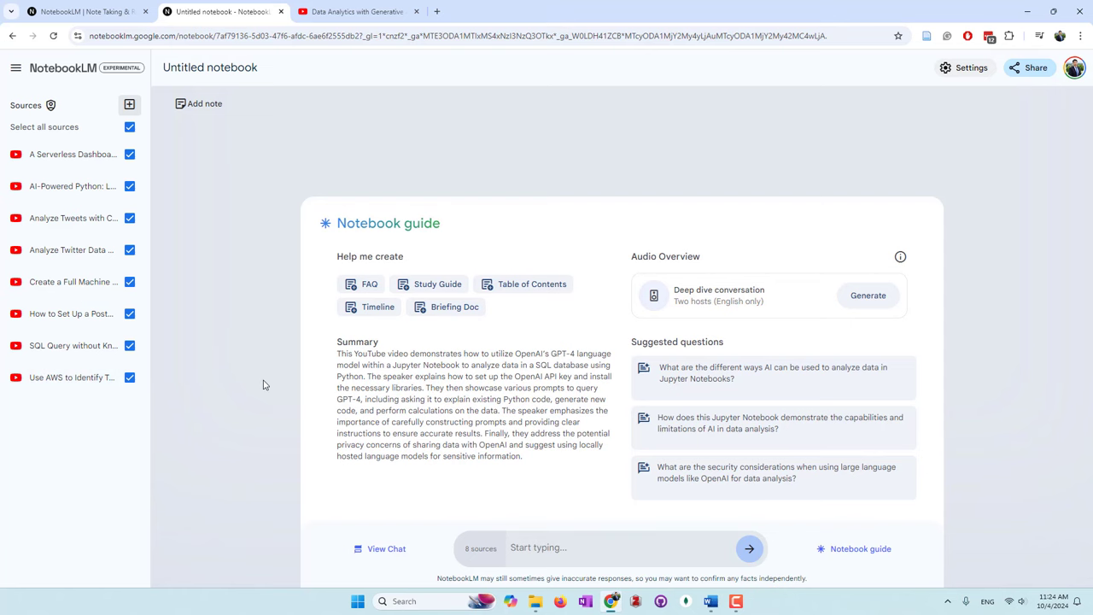
Replace the 'Untitled notebook' title with 'GenAI Data Analysis Notebook' and save it.
double_click(182, 69)
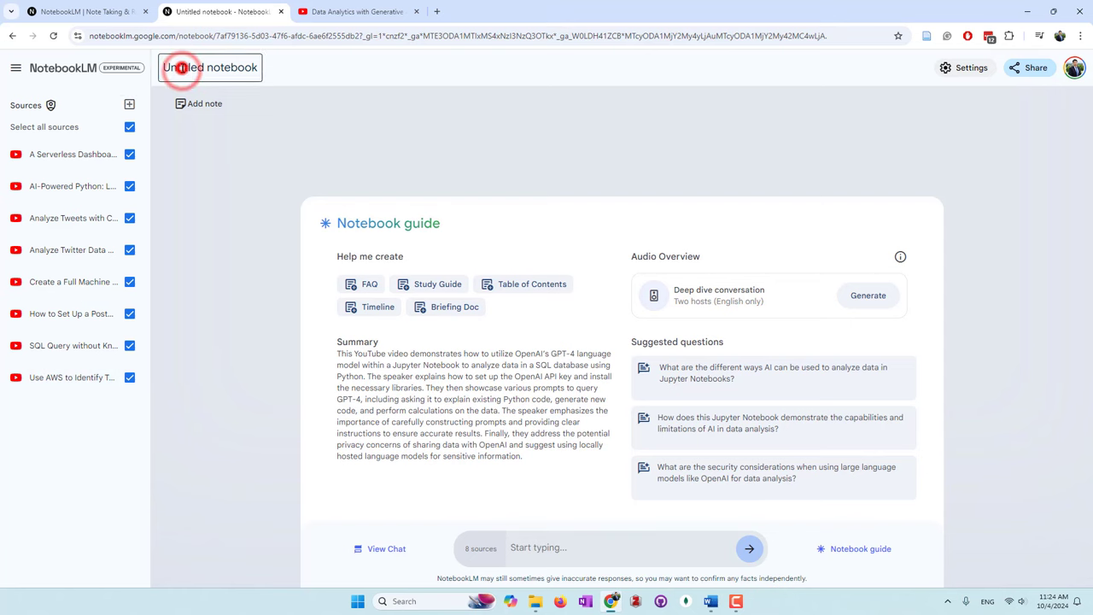
text(Gen)
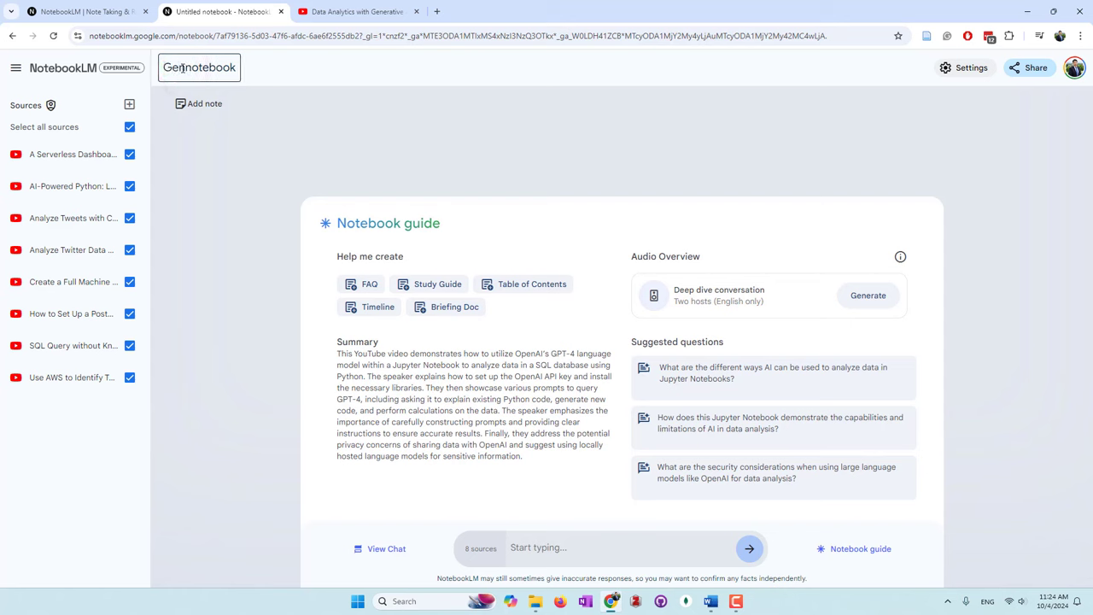
text(AI DA)
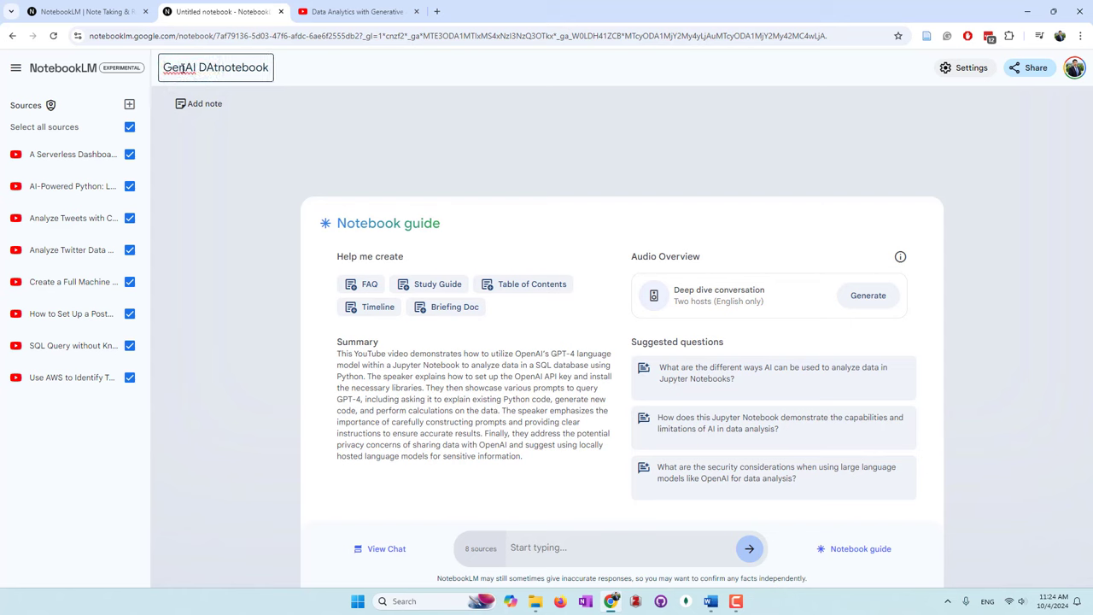
key(BackSpace)
text(ata A)
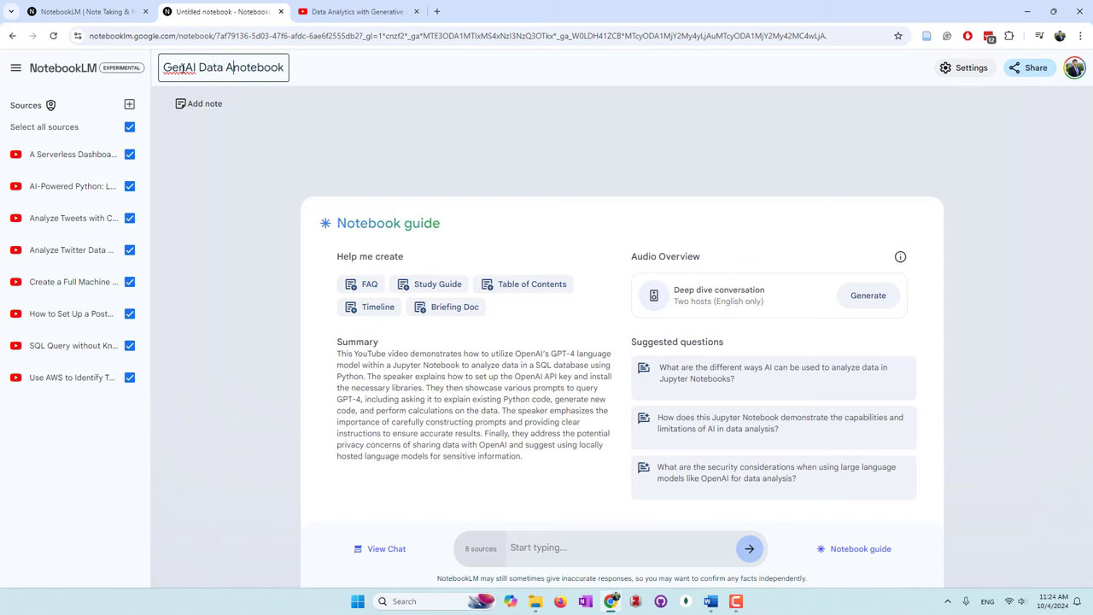
text(nalysis)
key(Delete)
text(N)
click(237, 166)
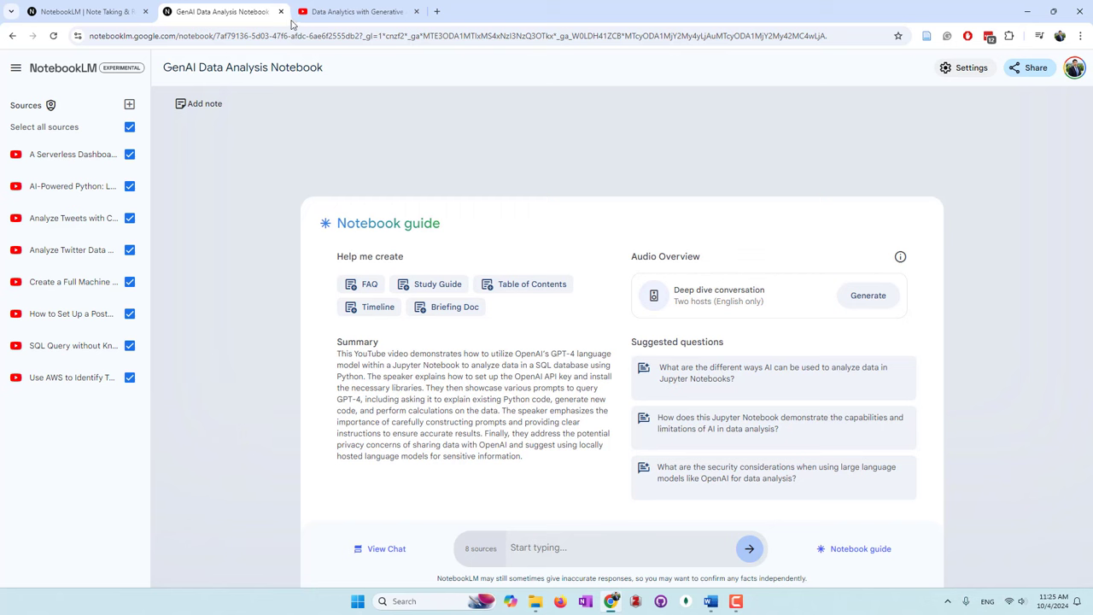
Close YouTube's share dialog, go back to the channel's playlists, then return to the notebook.
click(349, 11)
click(821, 167)
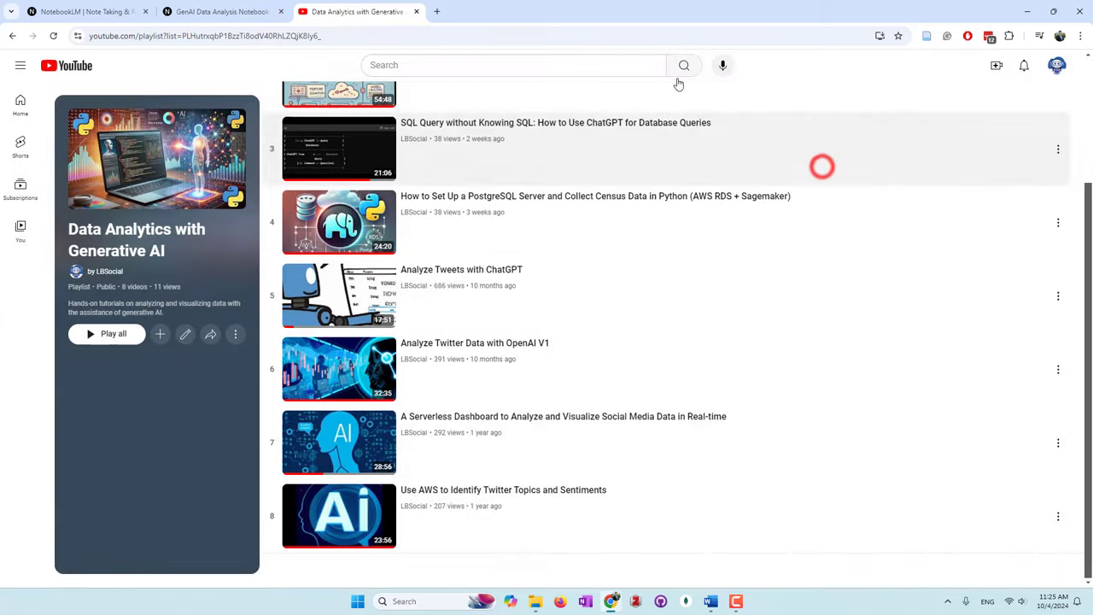
key(alt+Left)
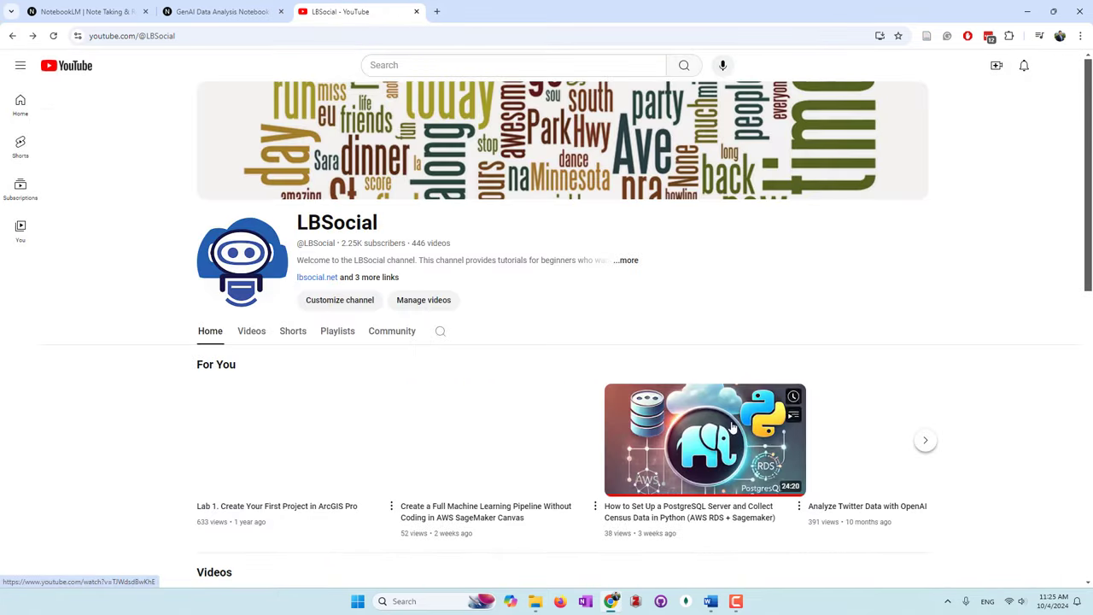
scroll(527, 341, down, 5)
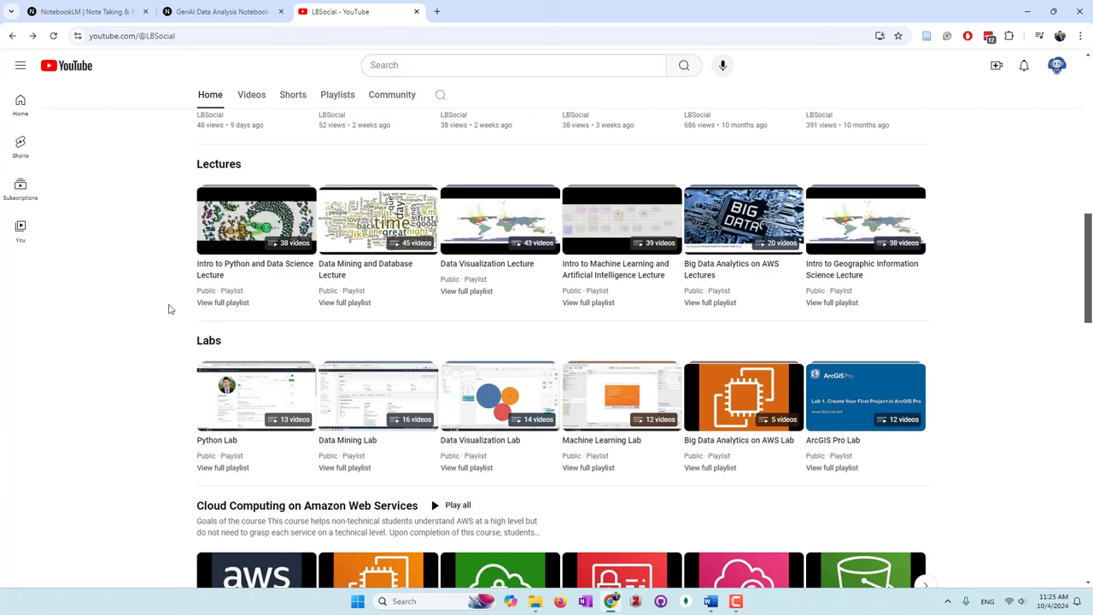
click(205, 12)
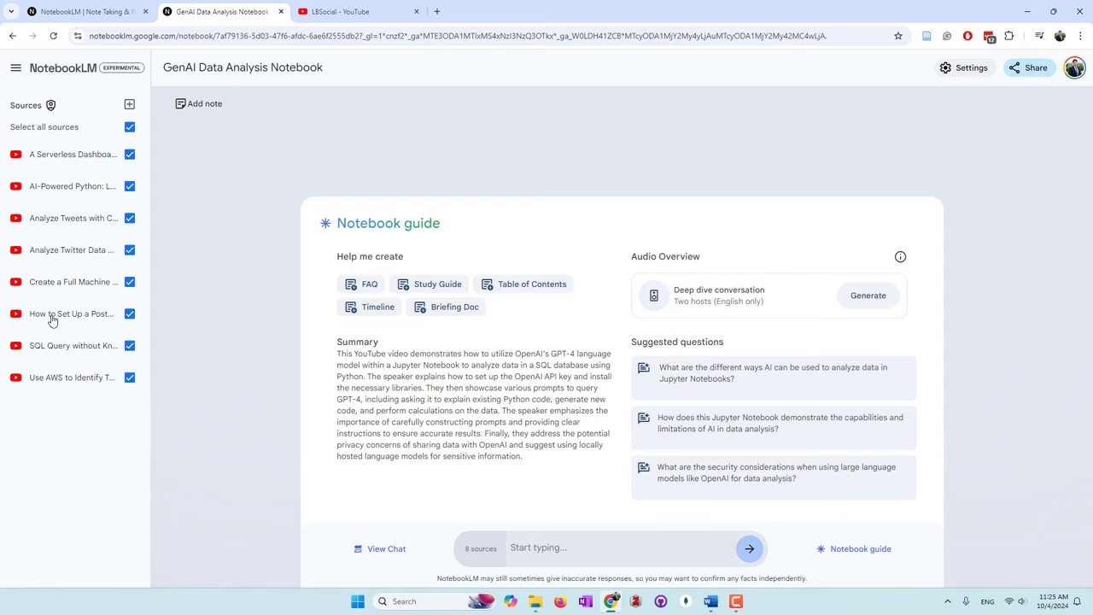
Send the chat question 'what are the videos talking about', with its spelling corrected.
click(594, 558)
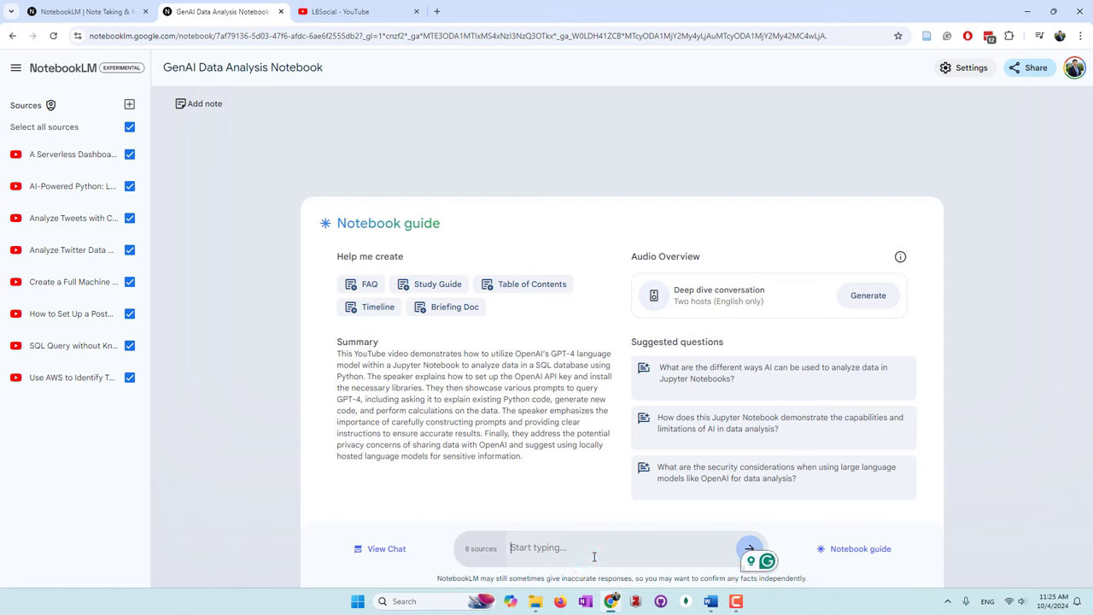
text(what are the vidoes)
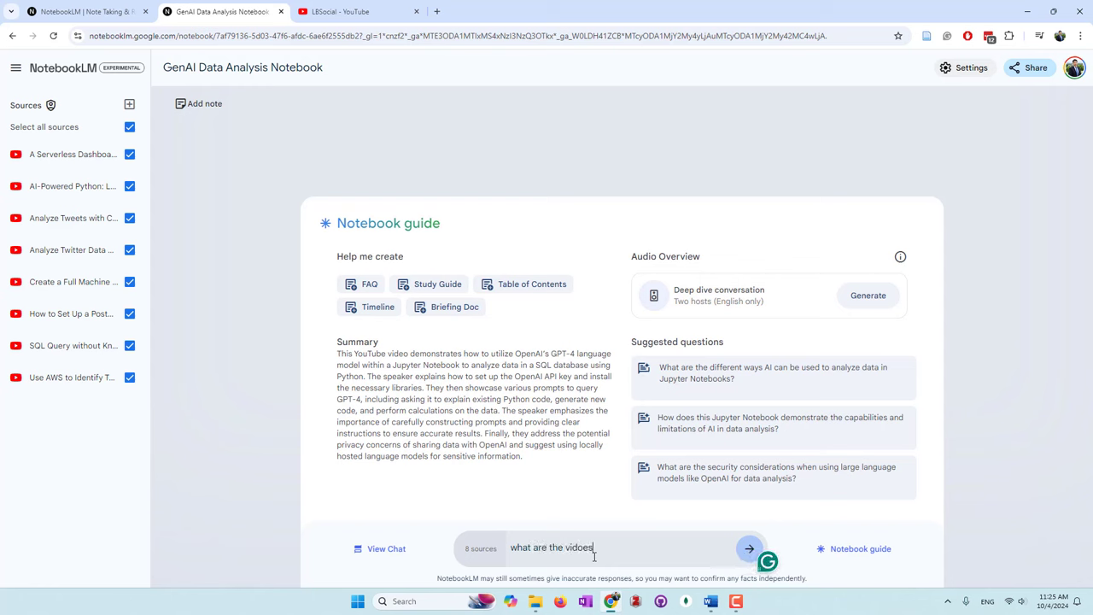
key(BackSpace)
key(BackSpace)
text(eos taling about)
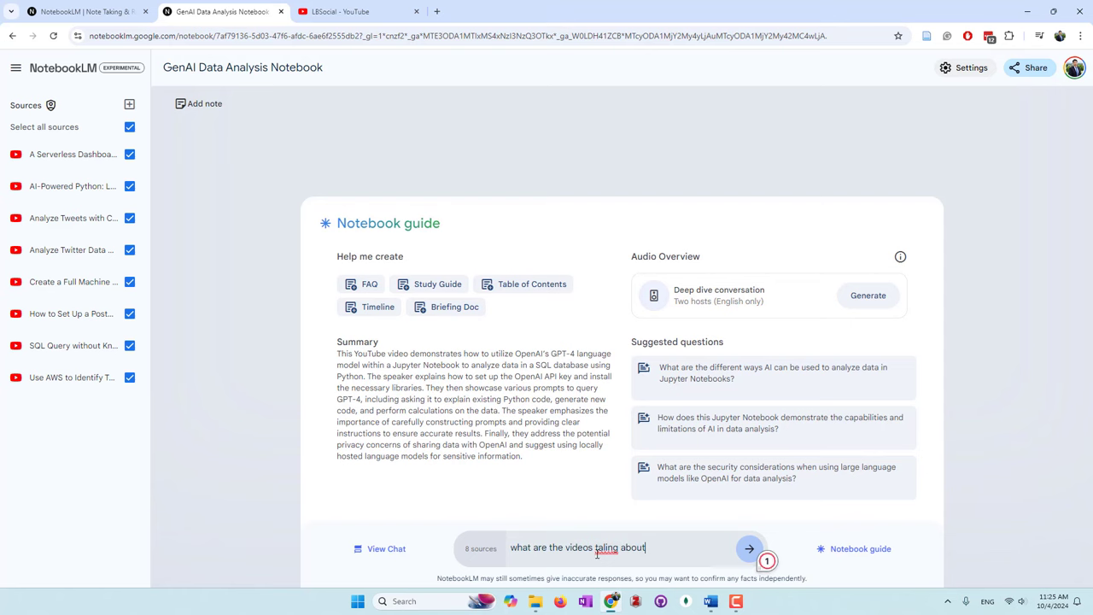
mouse_move(608, 547)
click(614, 472)
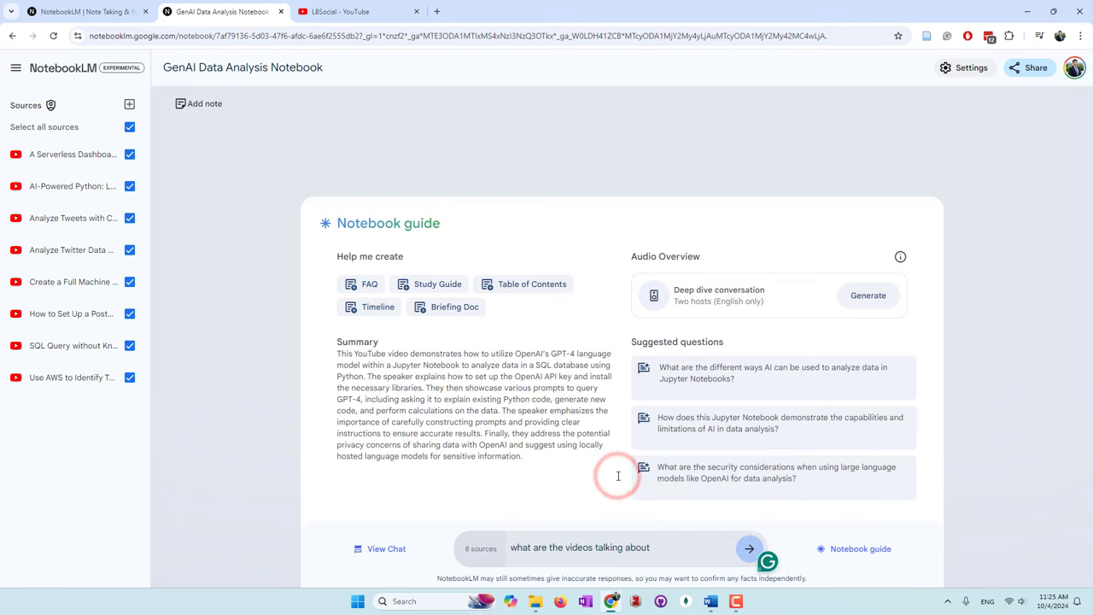
click(749, 548)
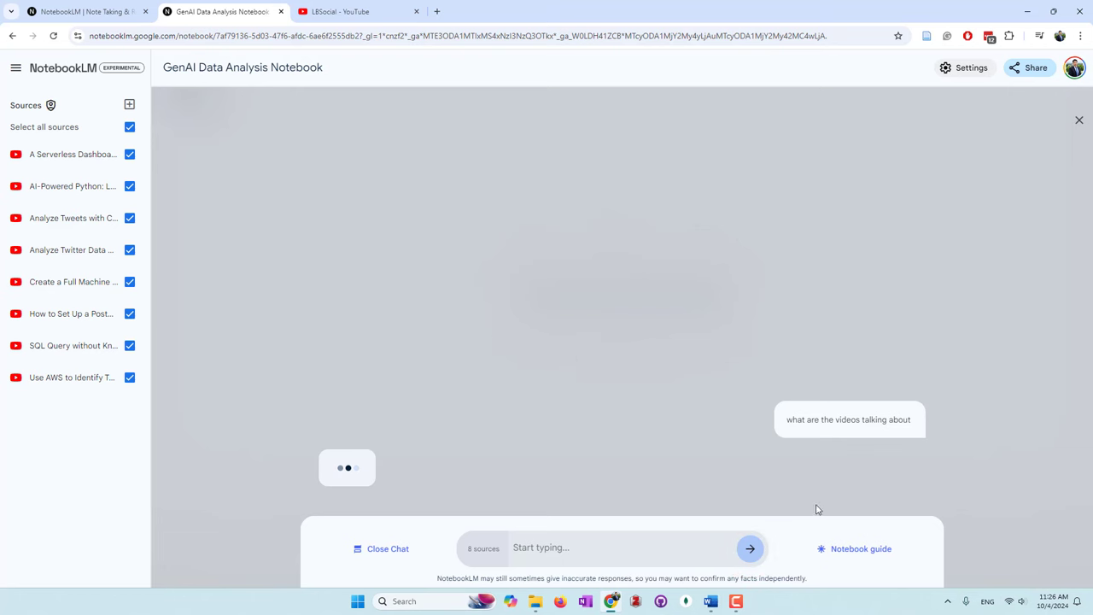
Generate a Briefing Doc note from the notebook guide and scroll through it.
click(879, 550)
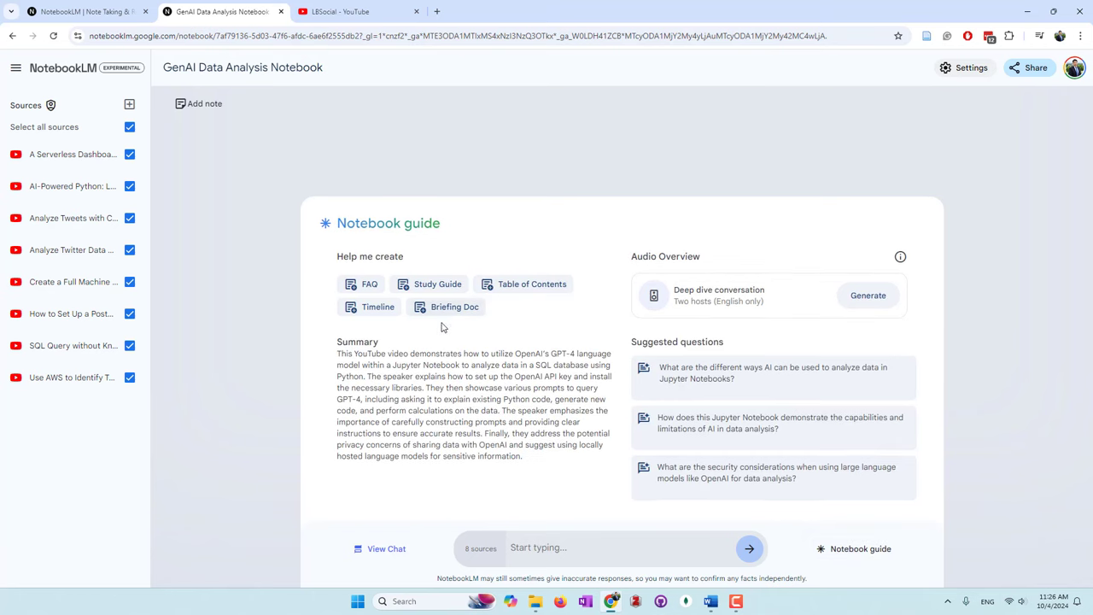
click(453, 313)
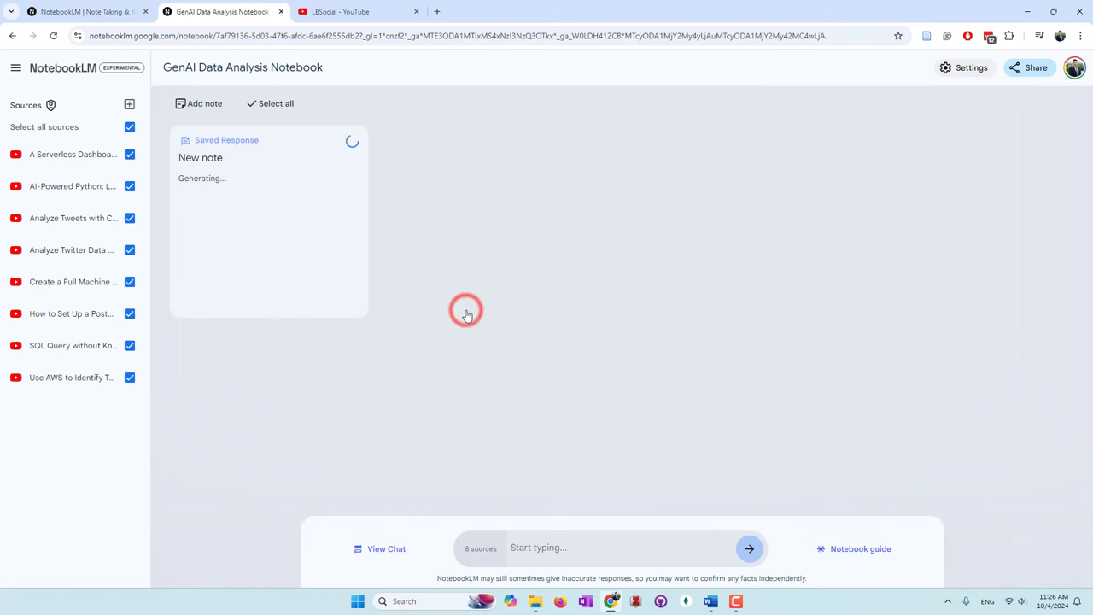
click(395, 548)
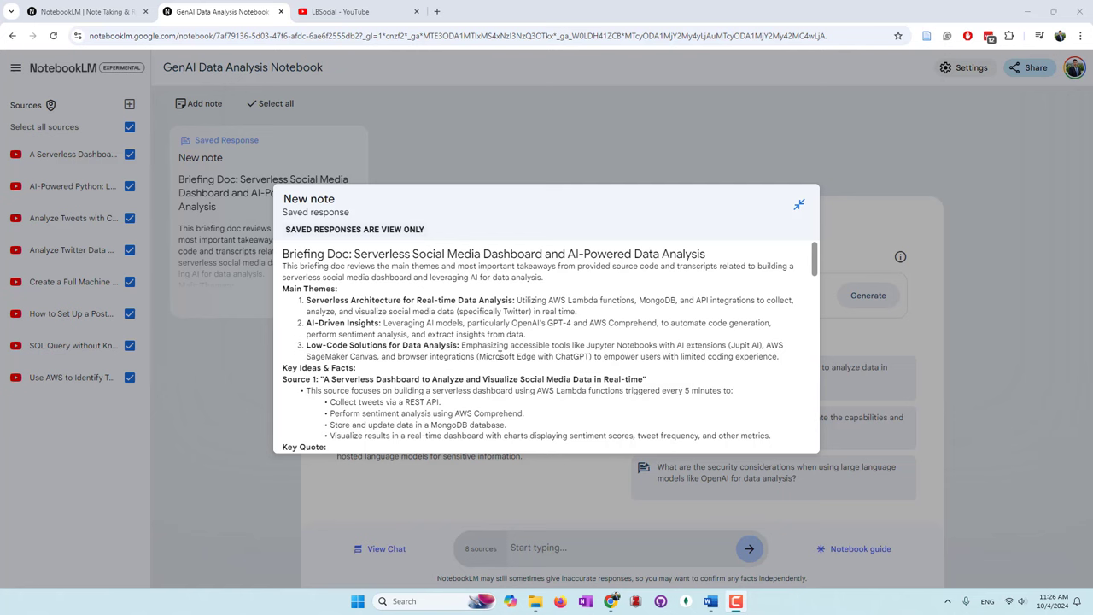
scroll(384, 334, down, 2)
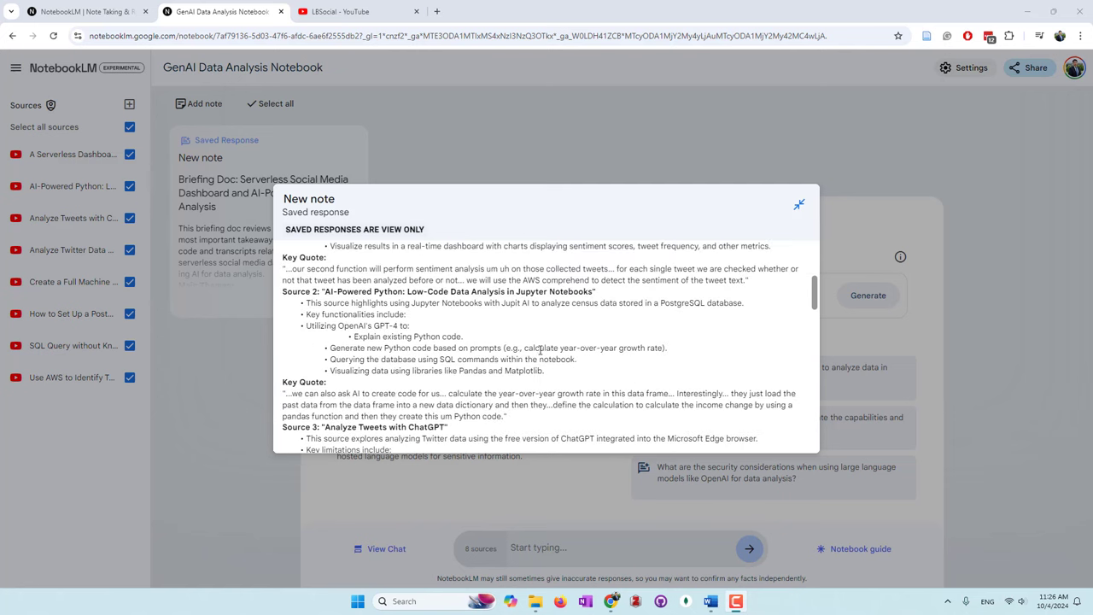
scroll(498, 328, down, 2)
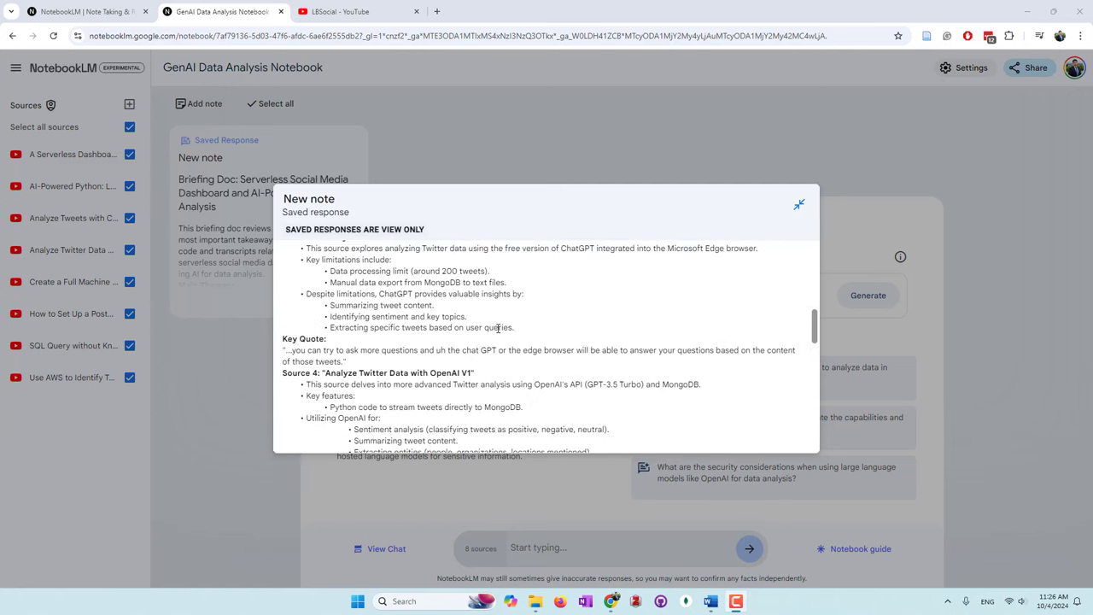
scroll(497, 328, down, 2)
scroll(498, 328, down, 5)
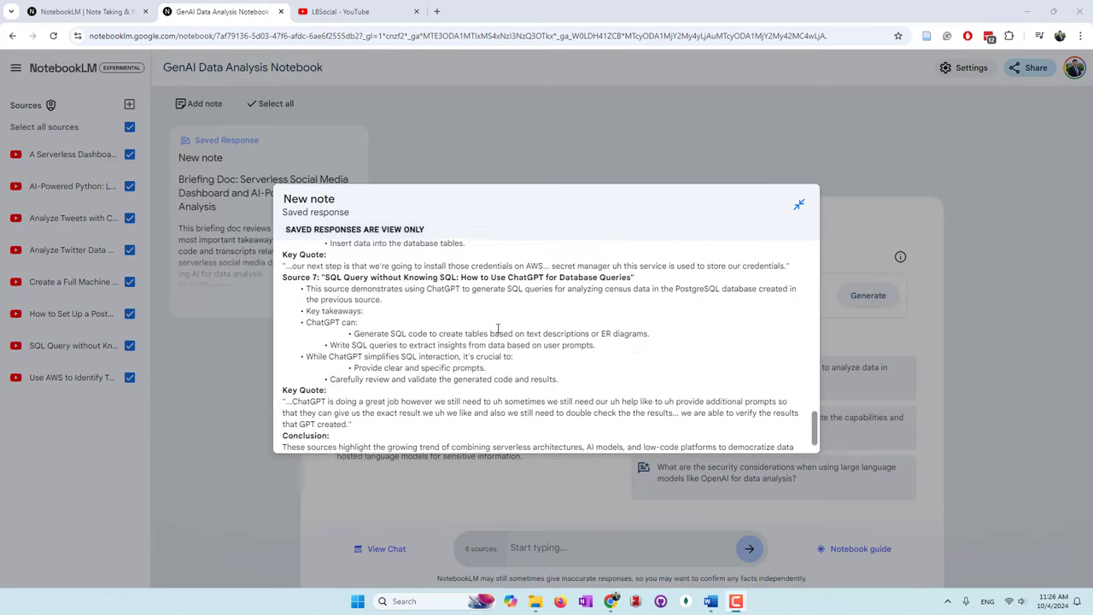
Close the briefing note and scroll through the chat's cited per-video summary.
click(799, 206)
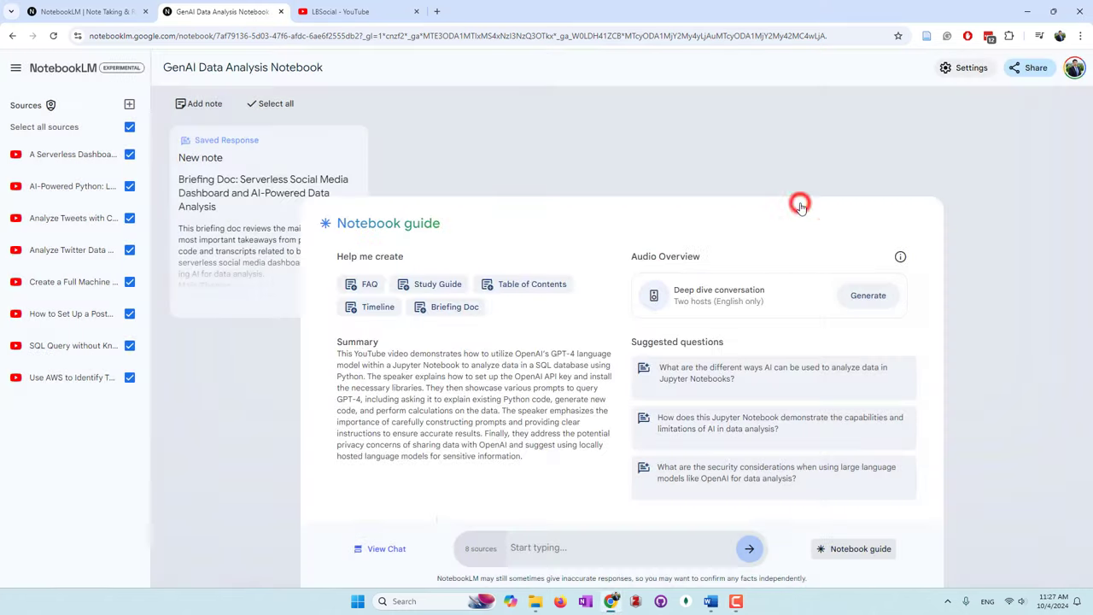
click(387, 551)
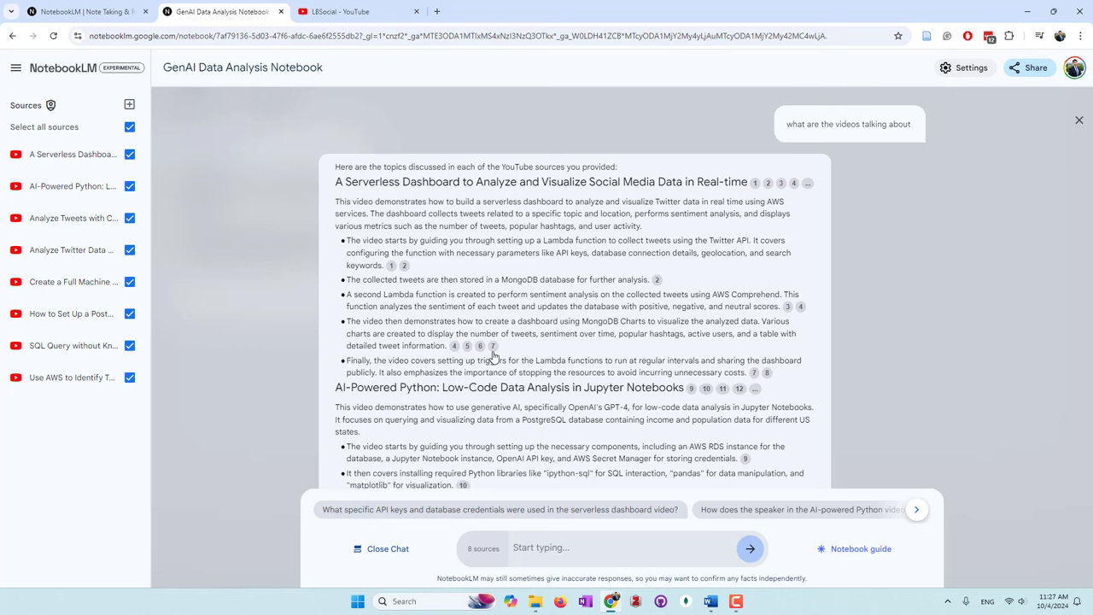
mouse_move(404, 269)
scroll(522, 331, down, 2)
scroll(522, 331, down, 2)
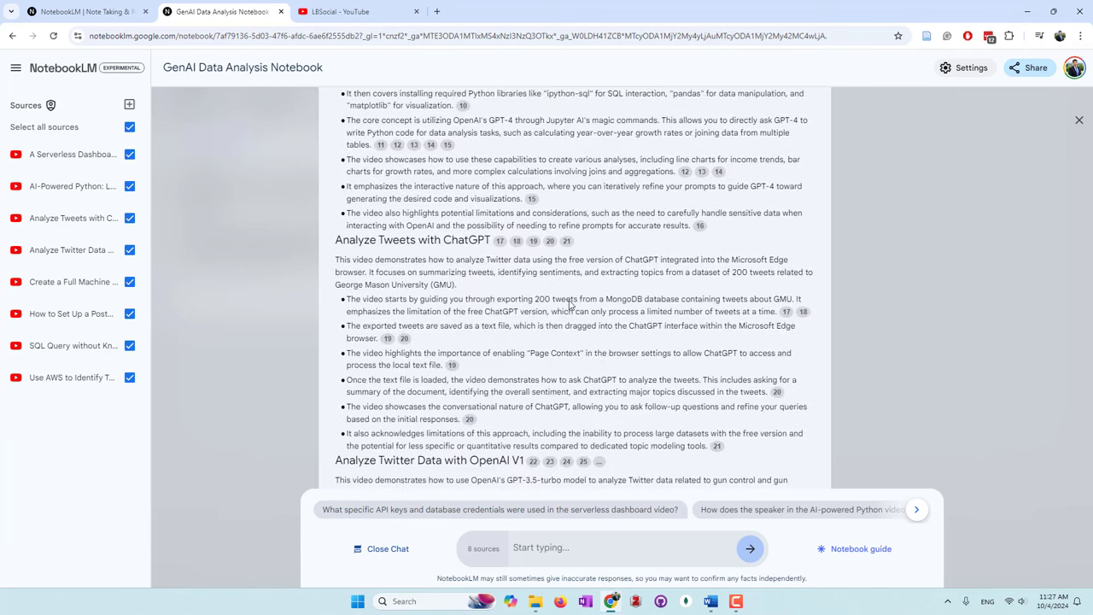
scroll(577, 336, down, 2)
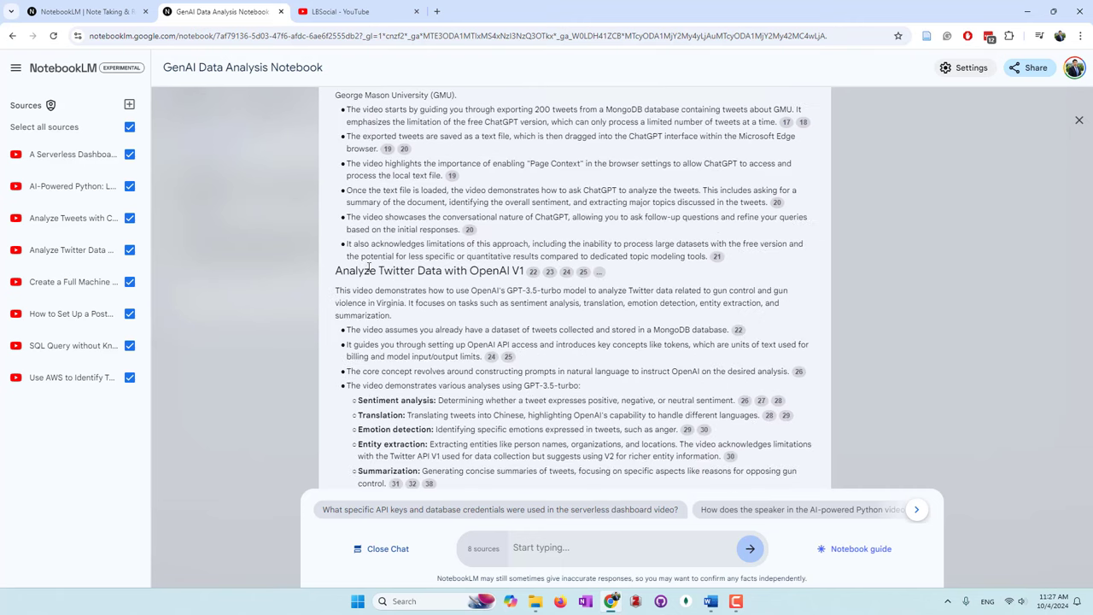
scroll(453, 295, down, 2)
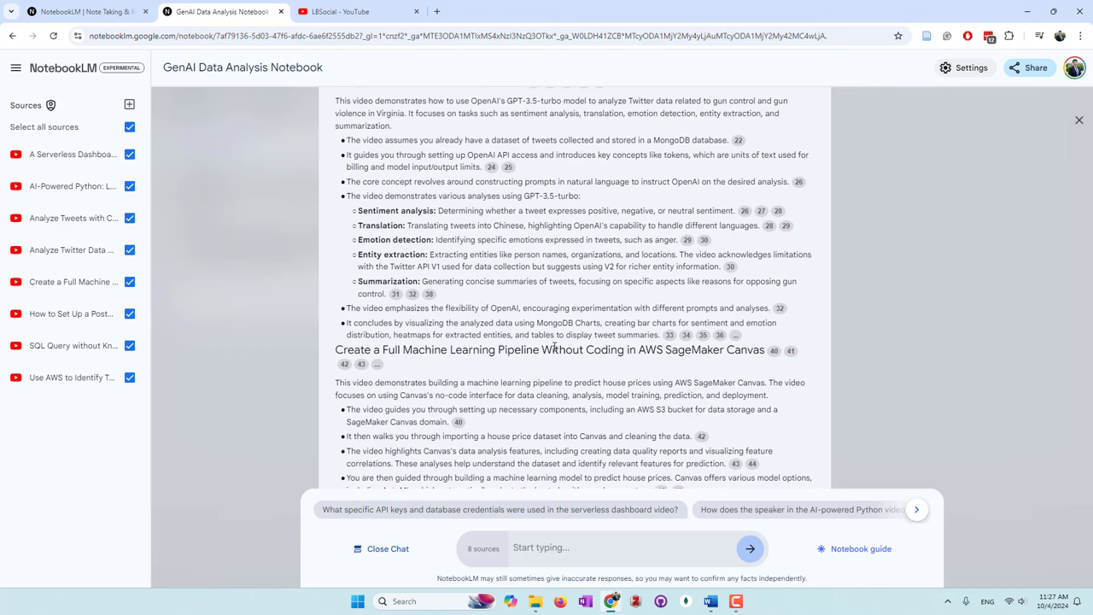
scroll(553, 348, down, 5)
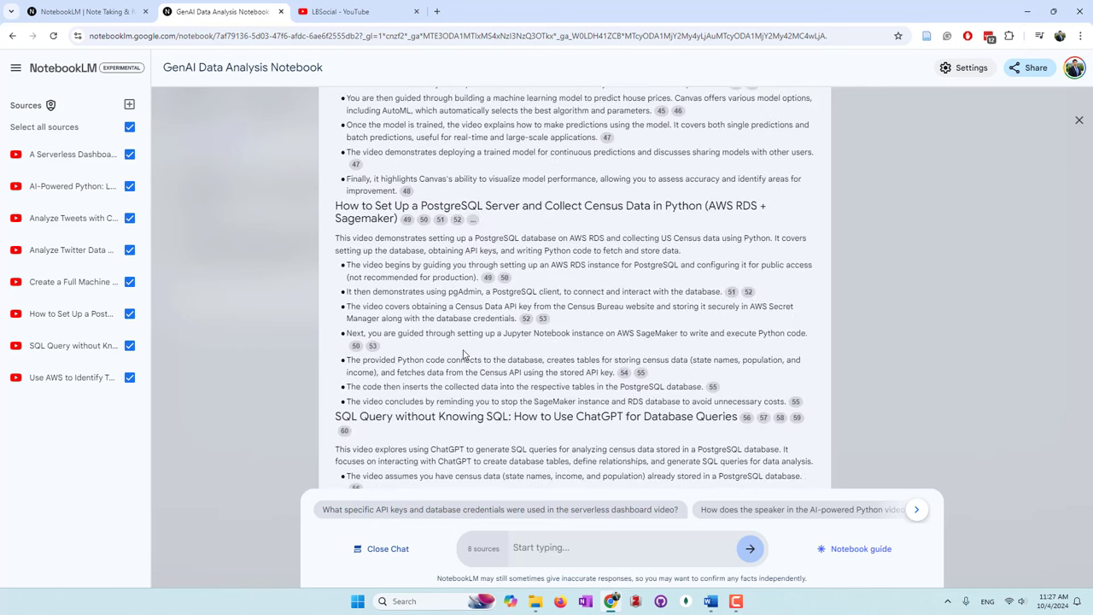
scroll(463, 353, down, 6)
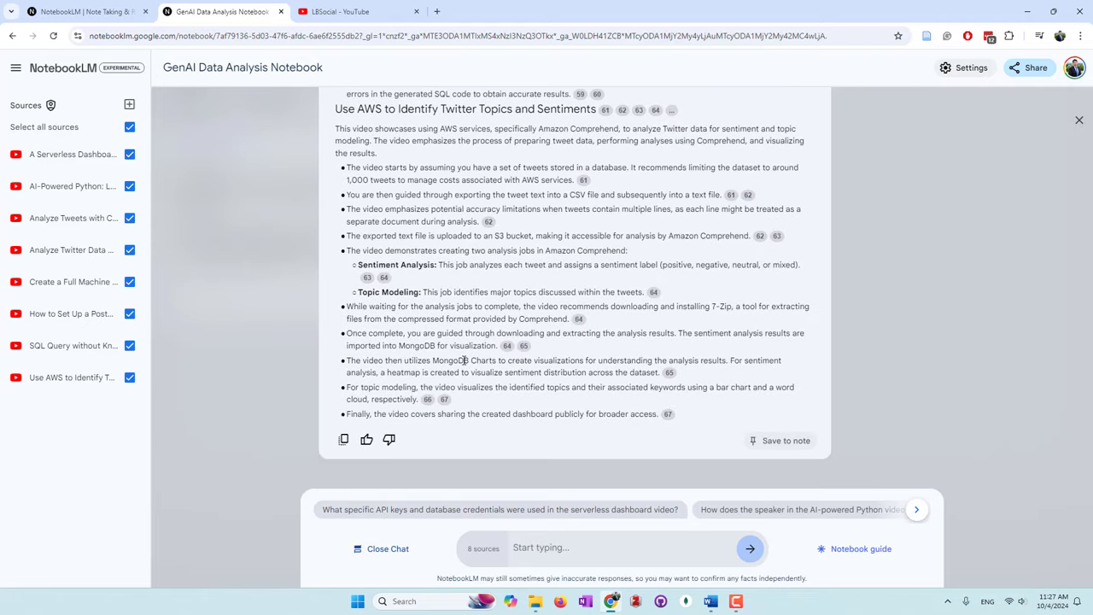
Ask the chat 'how to clean data with aws canvas'.
click(610, 553)
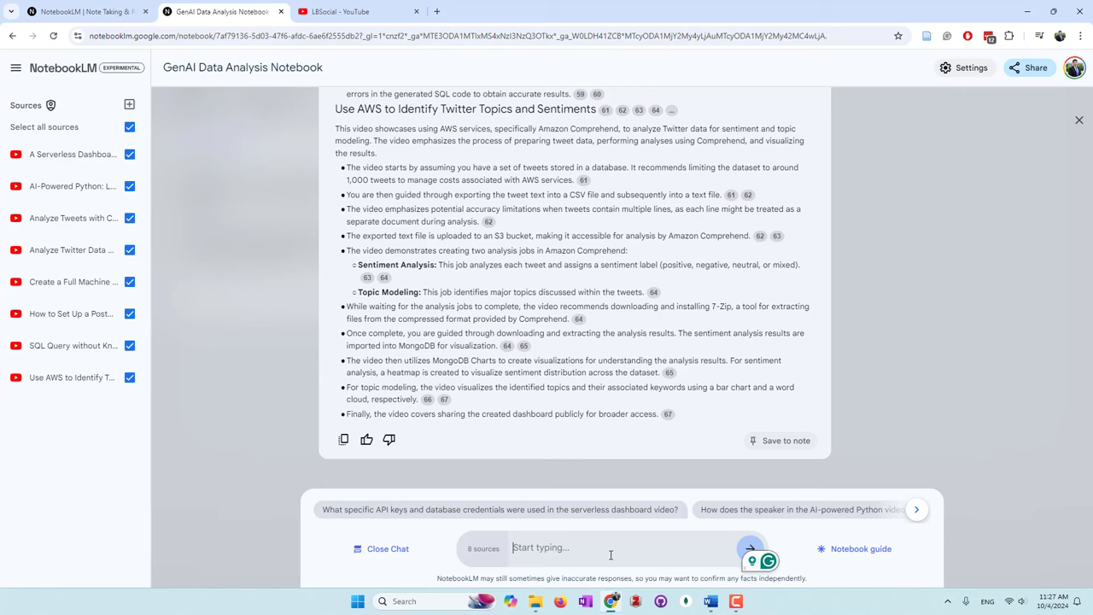
text(how to)
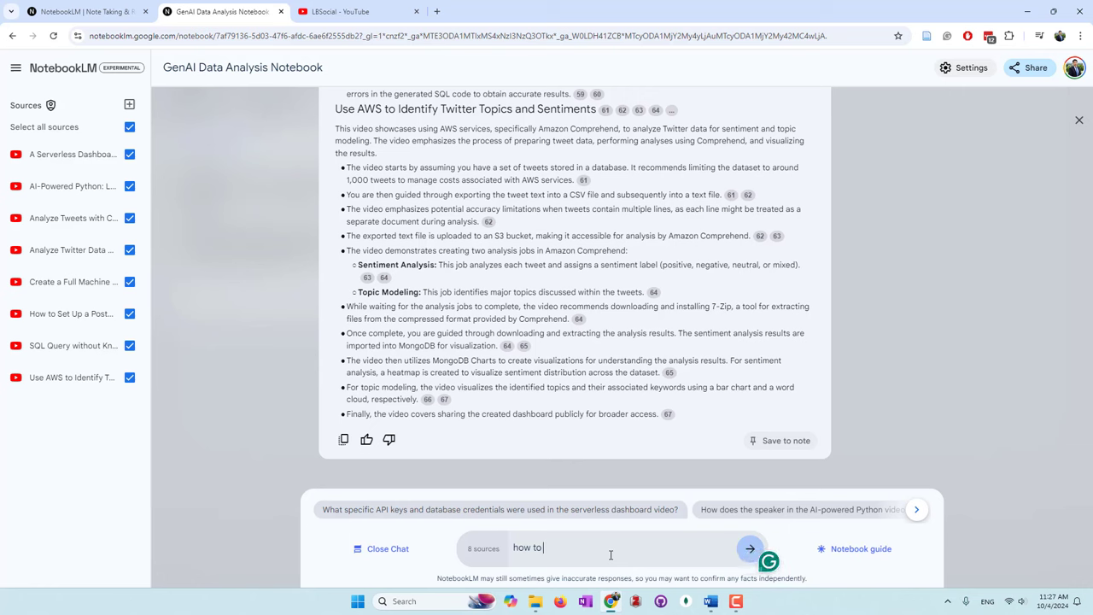
text( clean data with aws canvas)
key(Return)
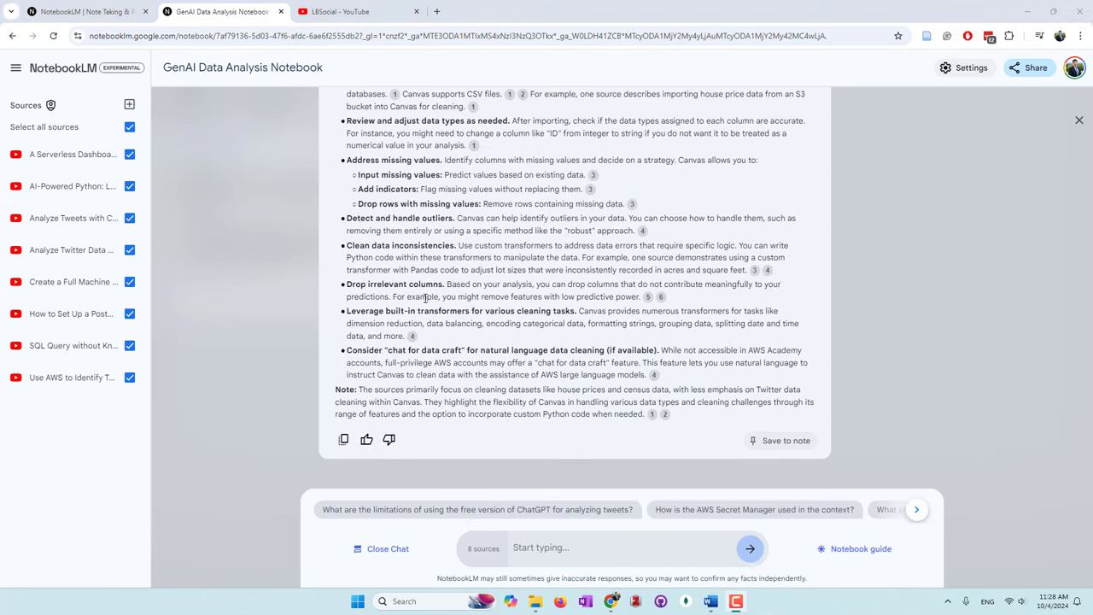
scroll(424, 298, up, 2)
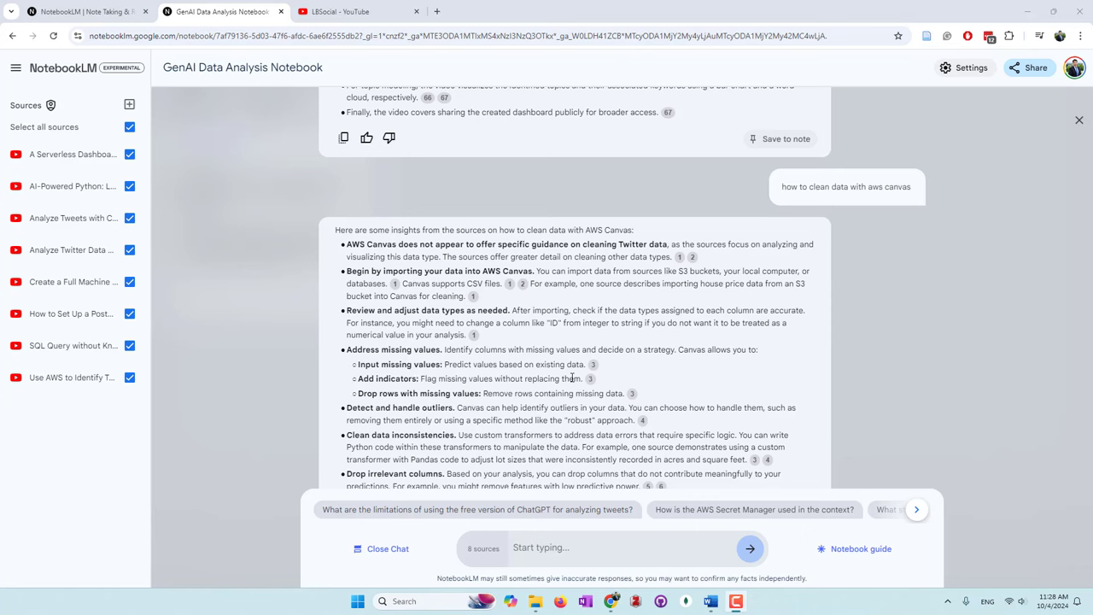
scroll(427, 350, down, 2)
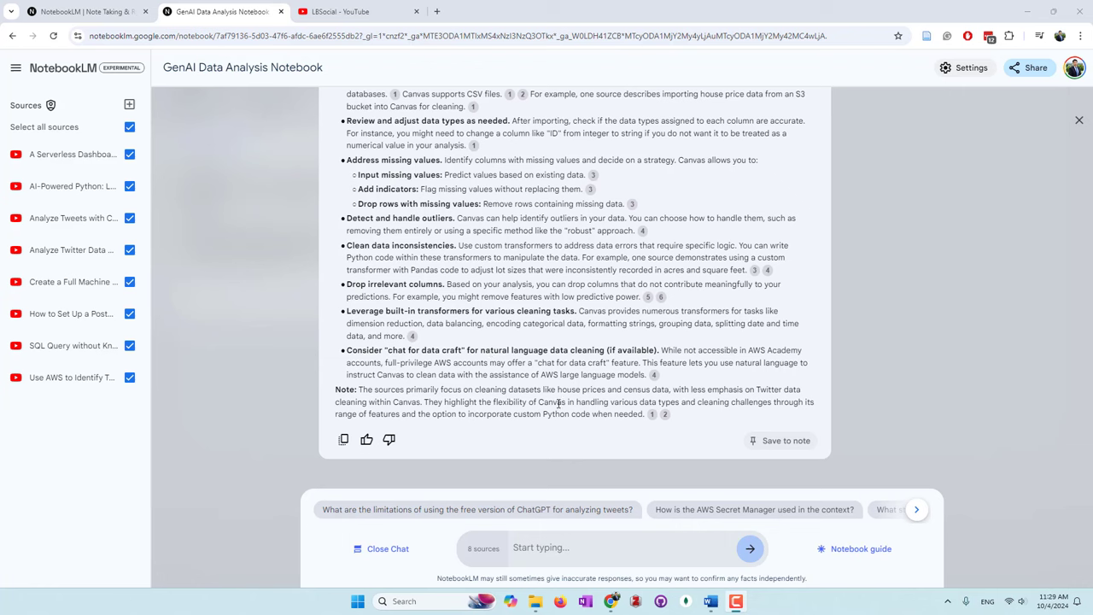
scroll(513, 376, up, 3)
scroll(560, 403, down, 3)
scroll(544, 392, up, 2)
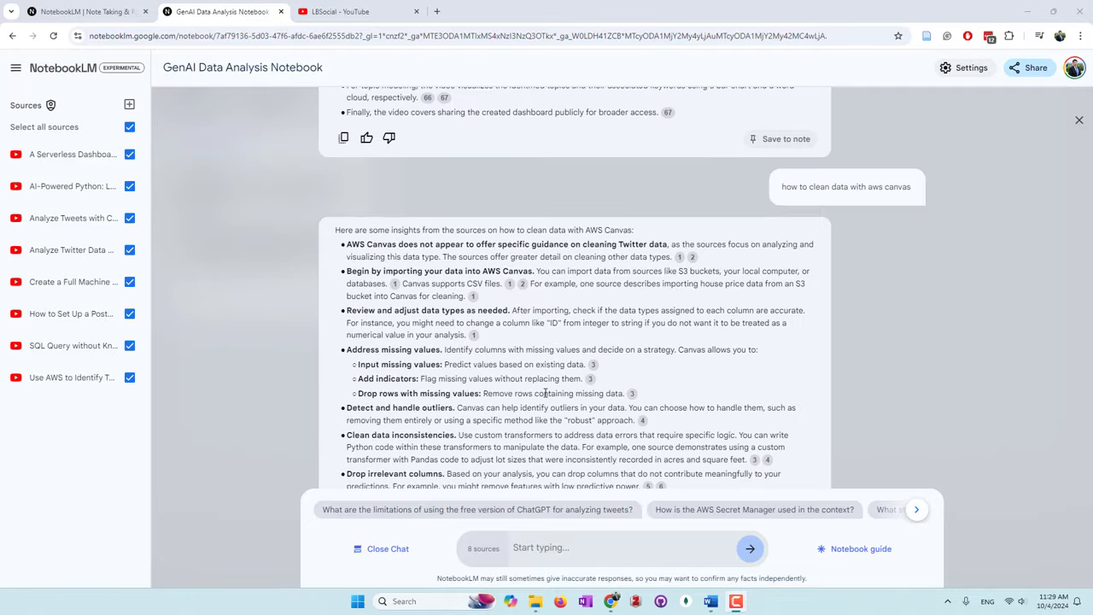
scroll(546, 388, down, 2)
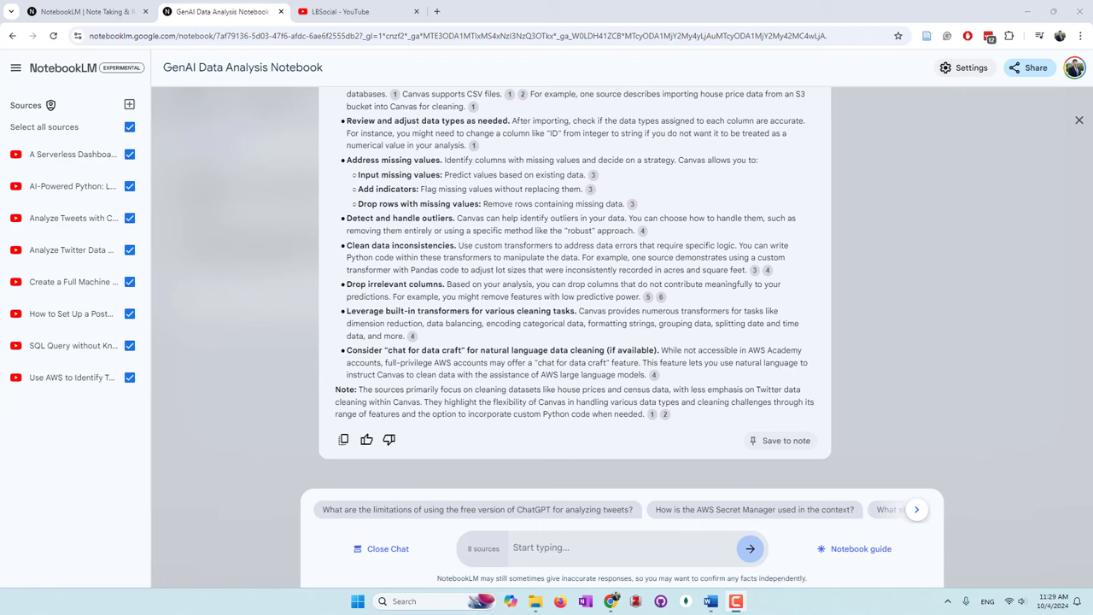
Ask 'how gen ai can help data analysis' and scroll through the cited answer.
click(552, 546)
text(how gene)
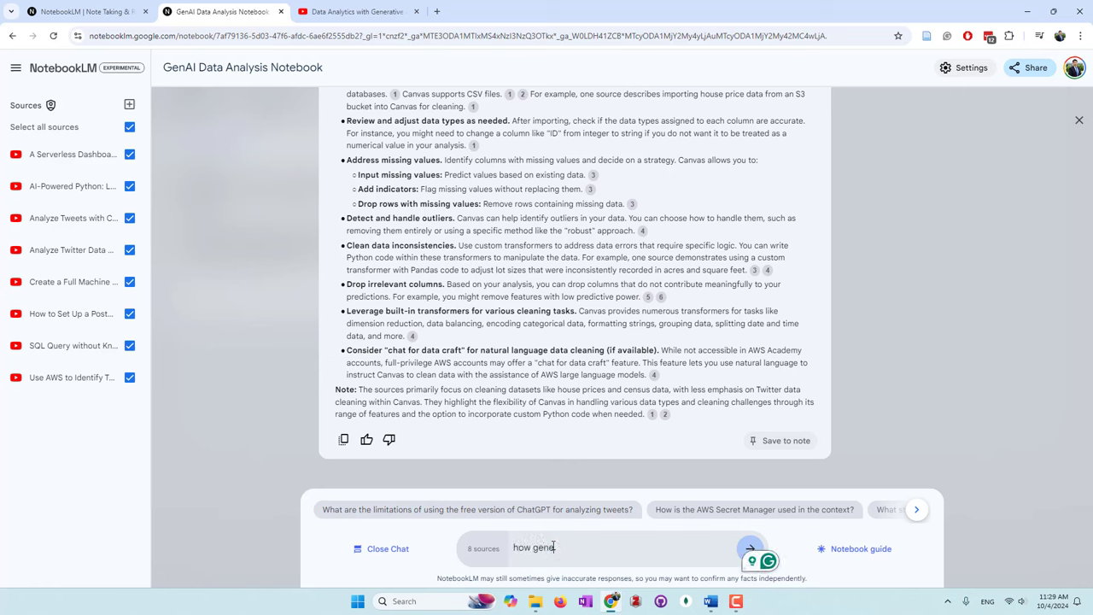
key(BackSpace)
text(ai a)
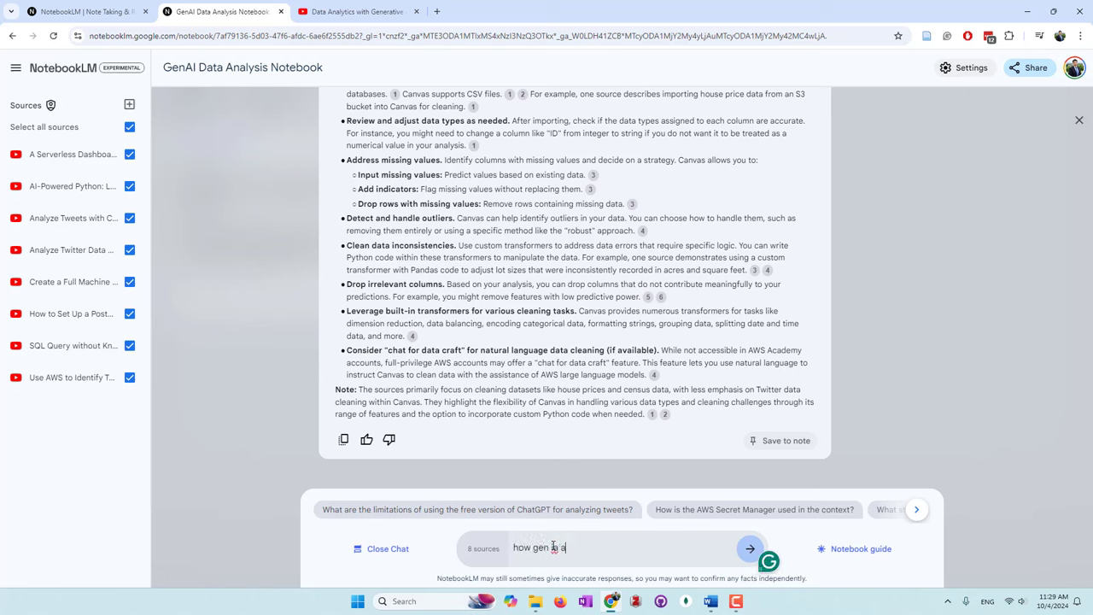
key(BackSpace)
text(can help data analysis)
key(Return)
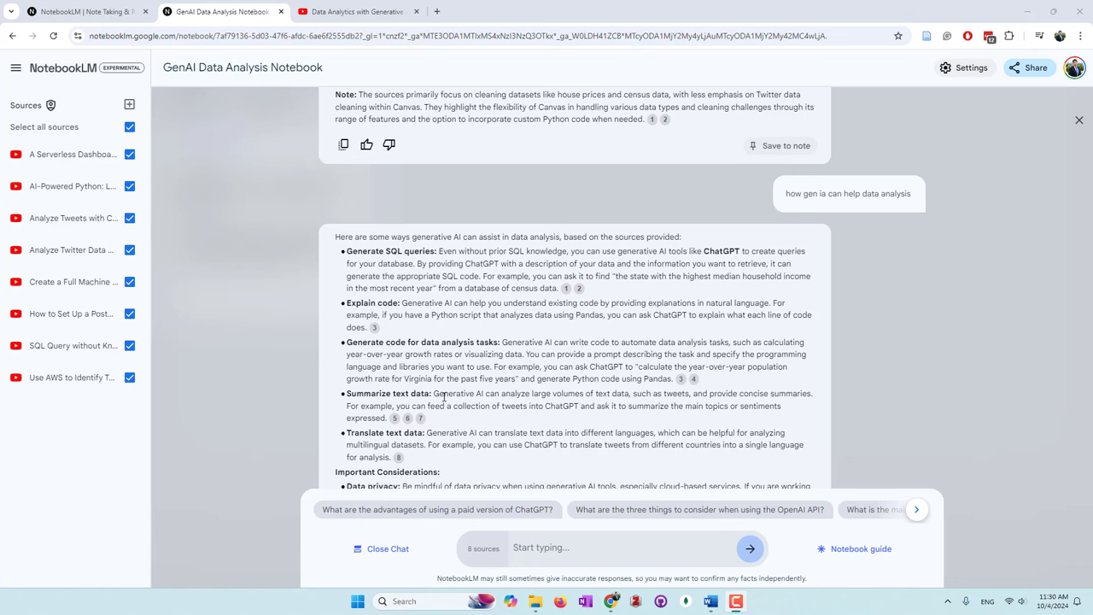
scroll(443, 396, down, 3)
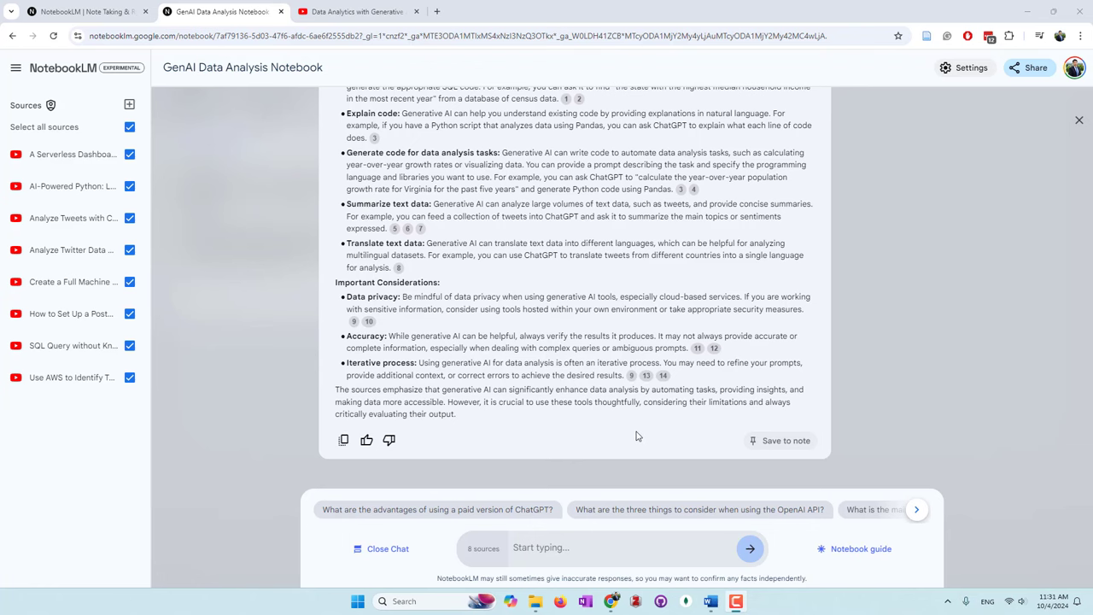
click(630, 375)
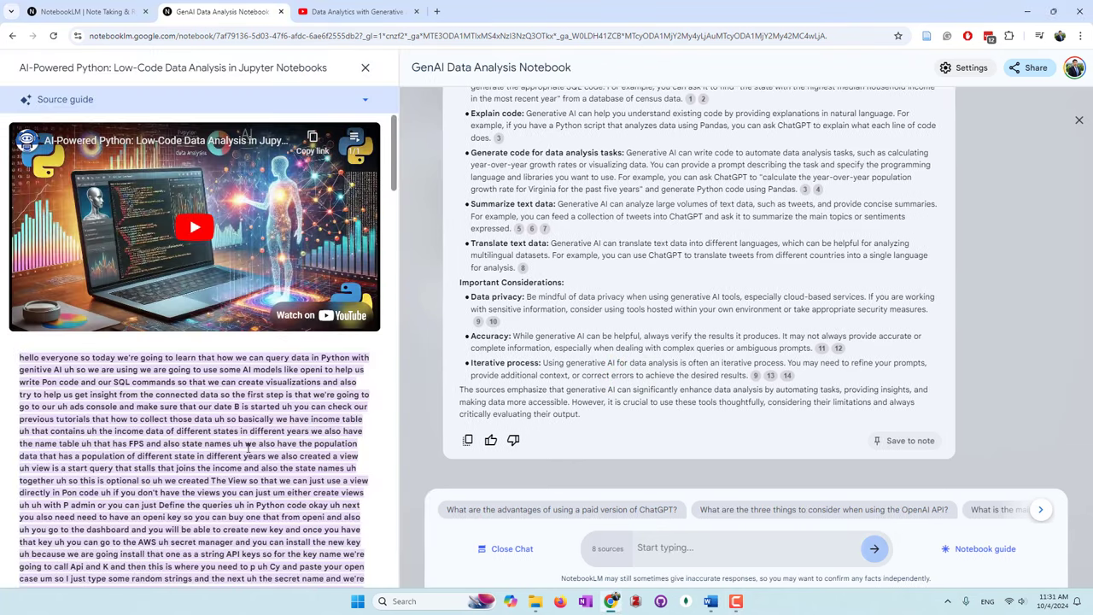
scroll(159, 423, down, 15)
scroll(159, 418, down, 5)
scroll(161, 419, up, 10)
scroll(162, 419, up, 10)
click(367, 67)
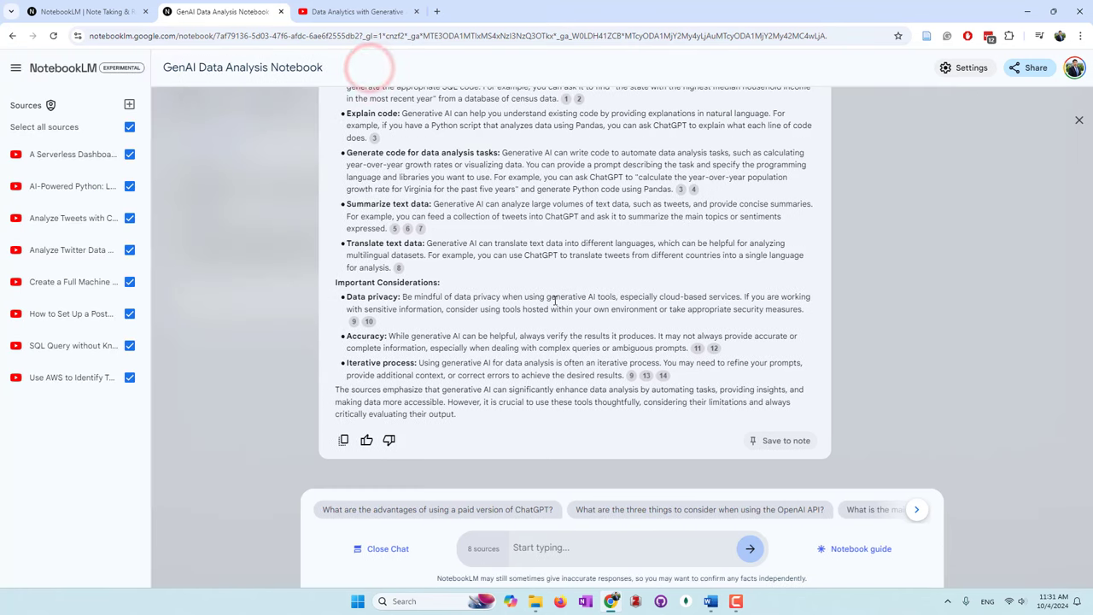
scroll(556, 301, up, 3)
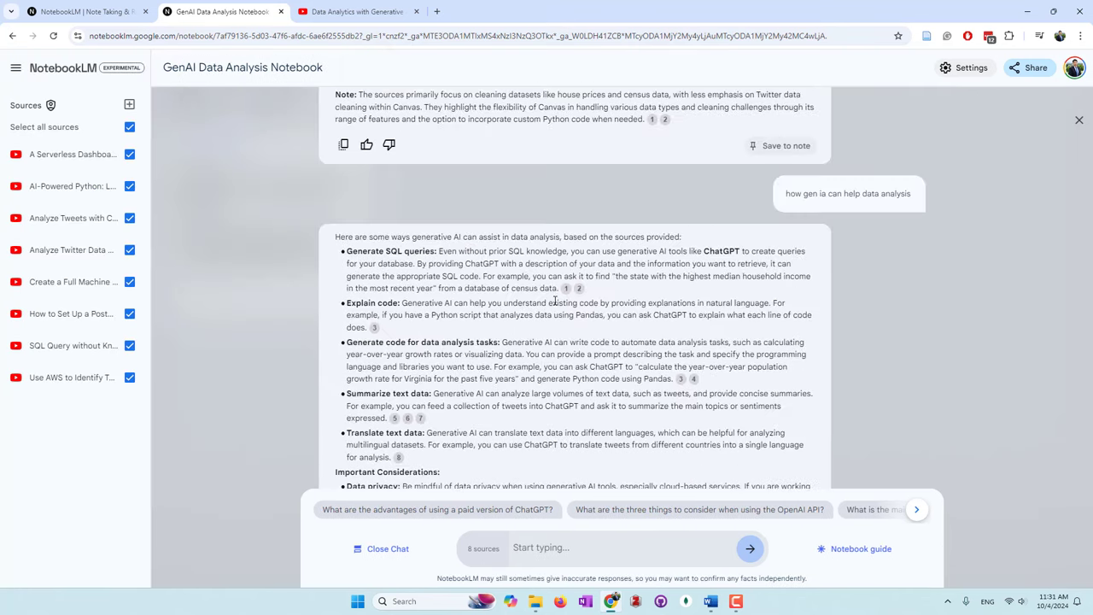
scroll(556, 300, down, 3)
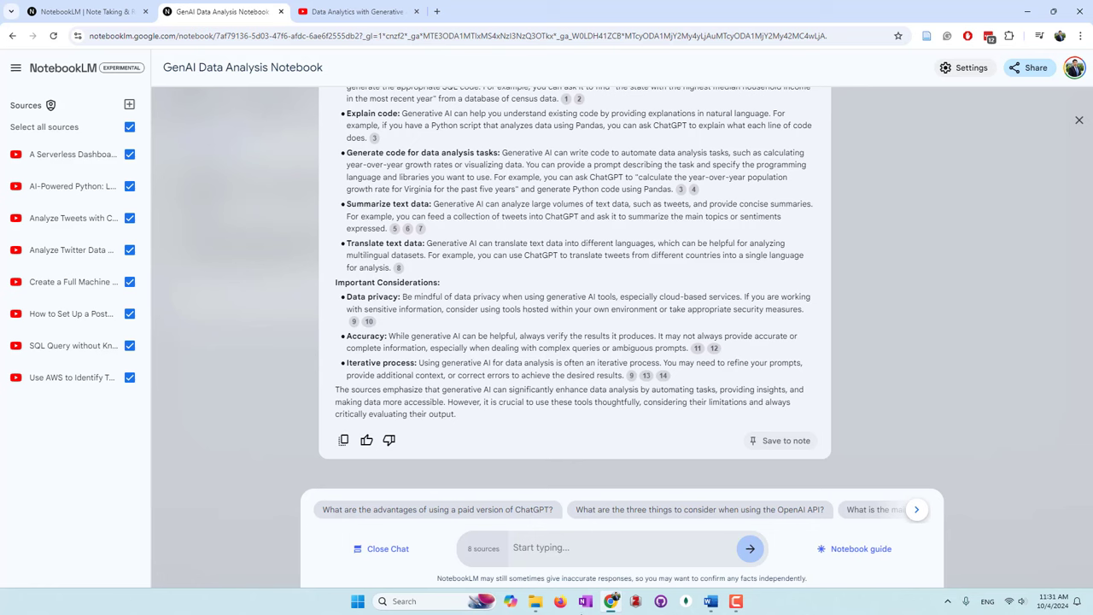
Ask the chat 'how to collect twitter data'.
click(617, 551)
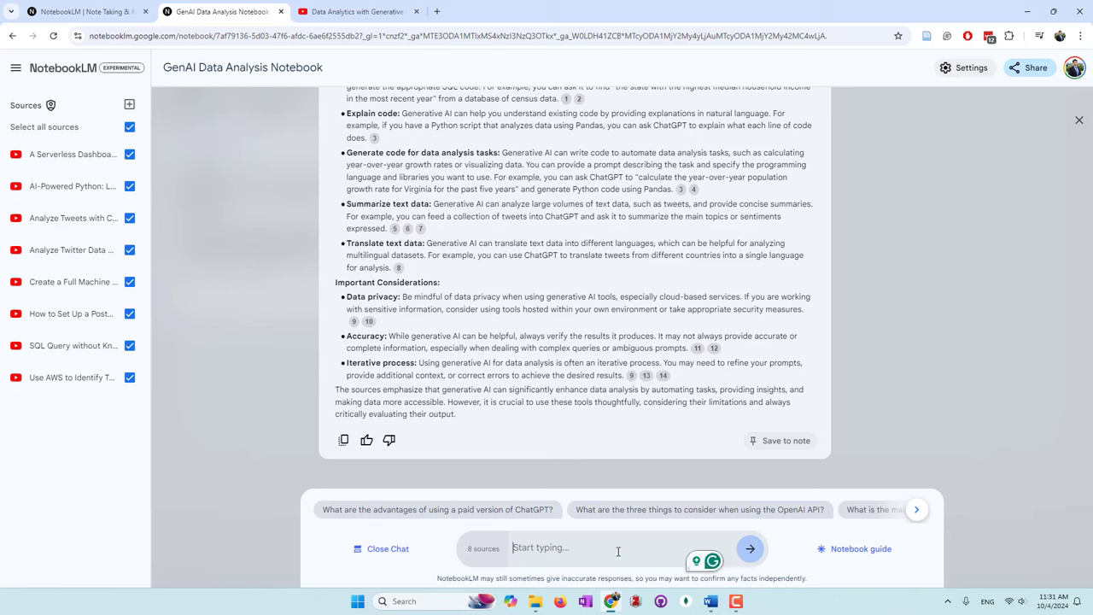
text(how to collect twitter data)
key(Return)
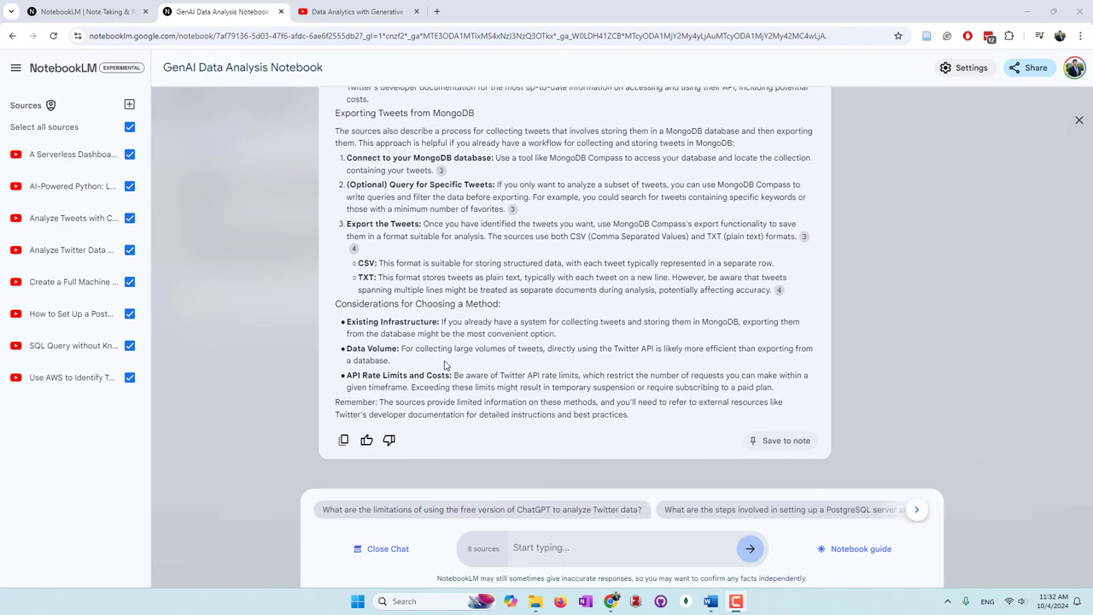
scroll(444, 366, up, 2)
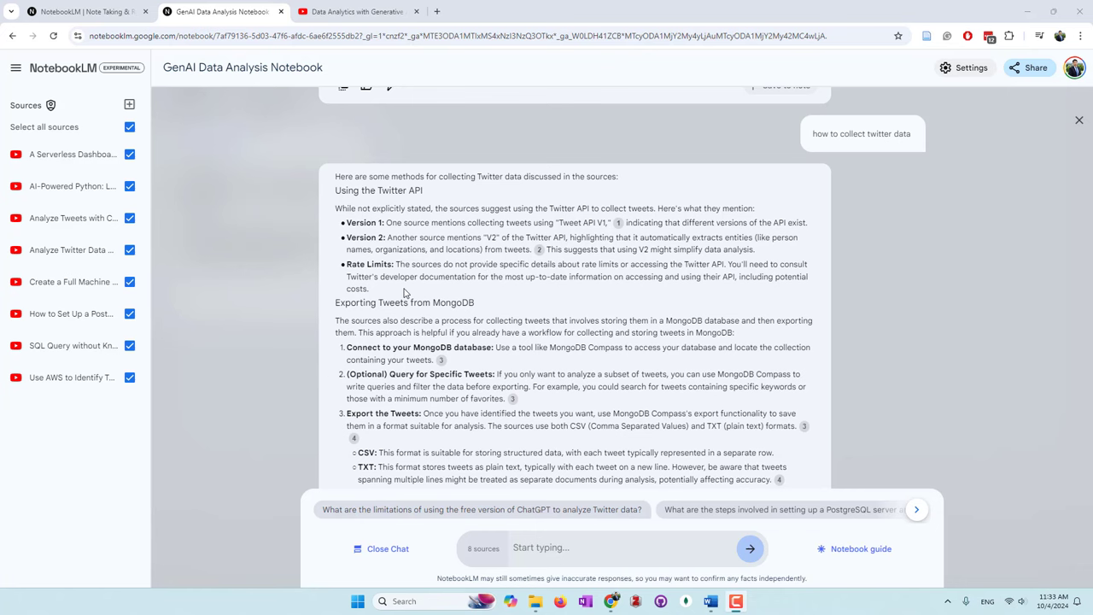
scroll(404, 292, down, 3)
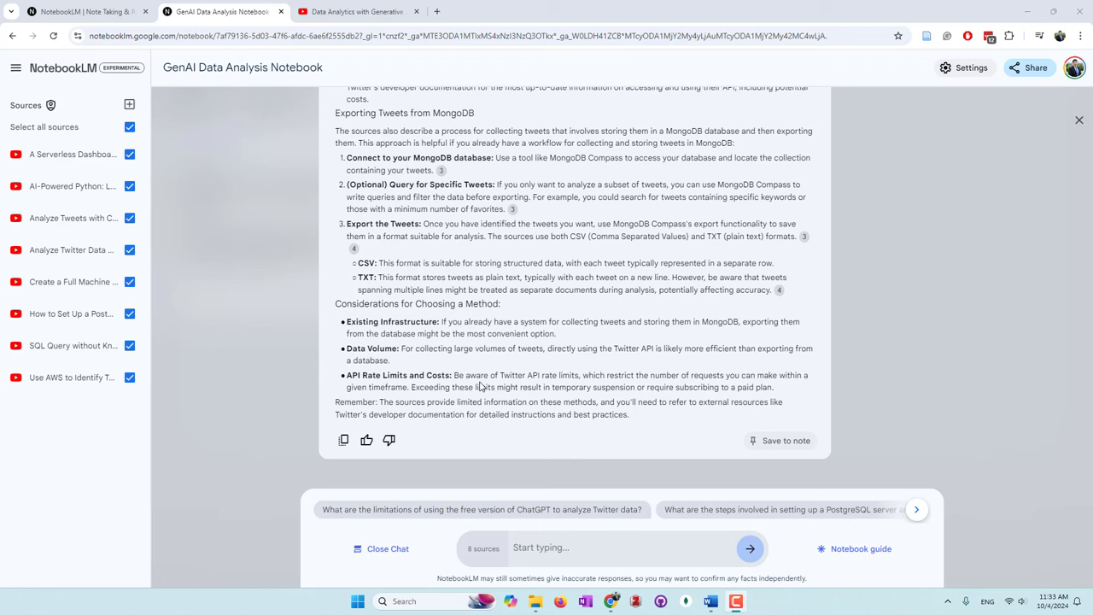
Ask the notebook chat 'is collecting twitter data free?' and get a cited answer.
click(606, 548)
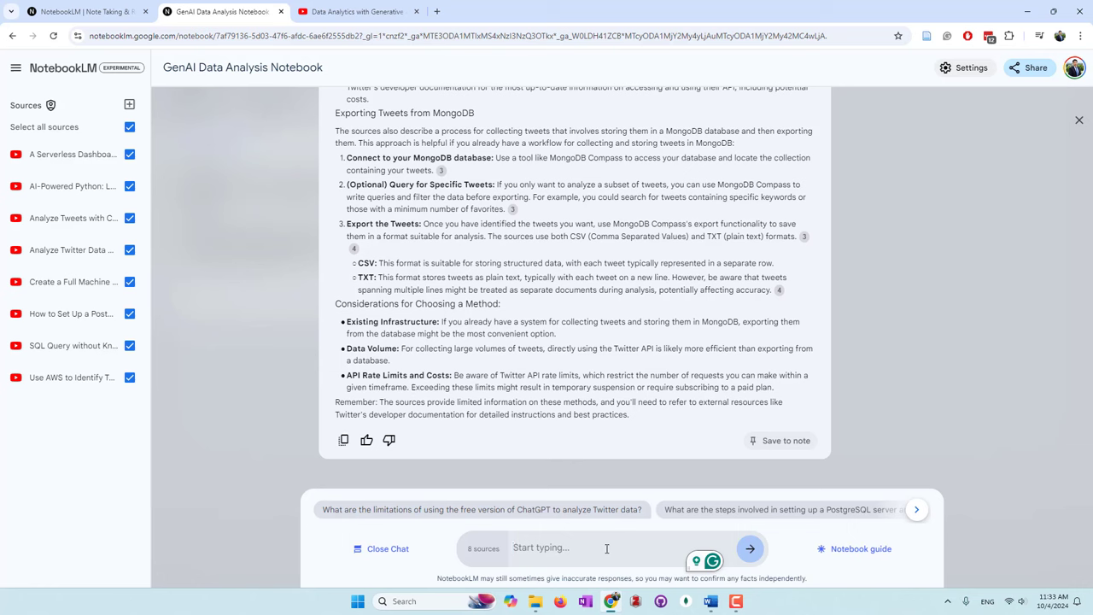
text(is collecting tw)
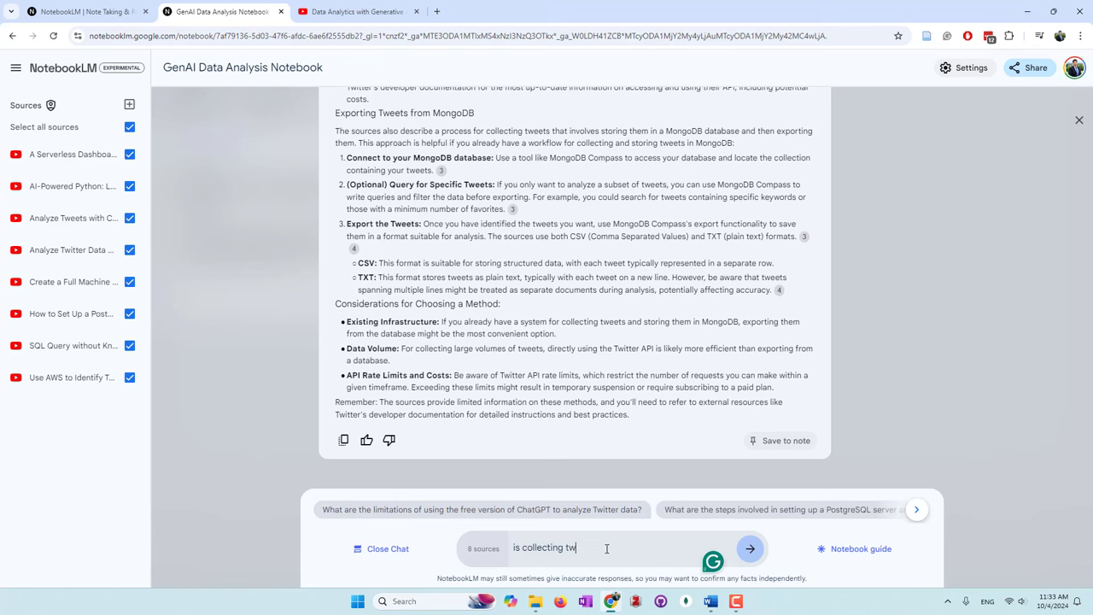
text(itter data free?)
key(Return)
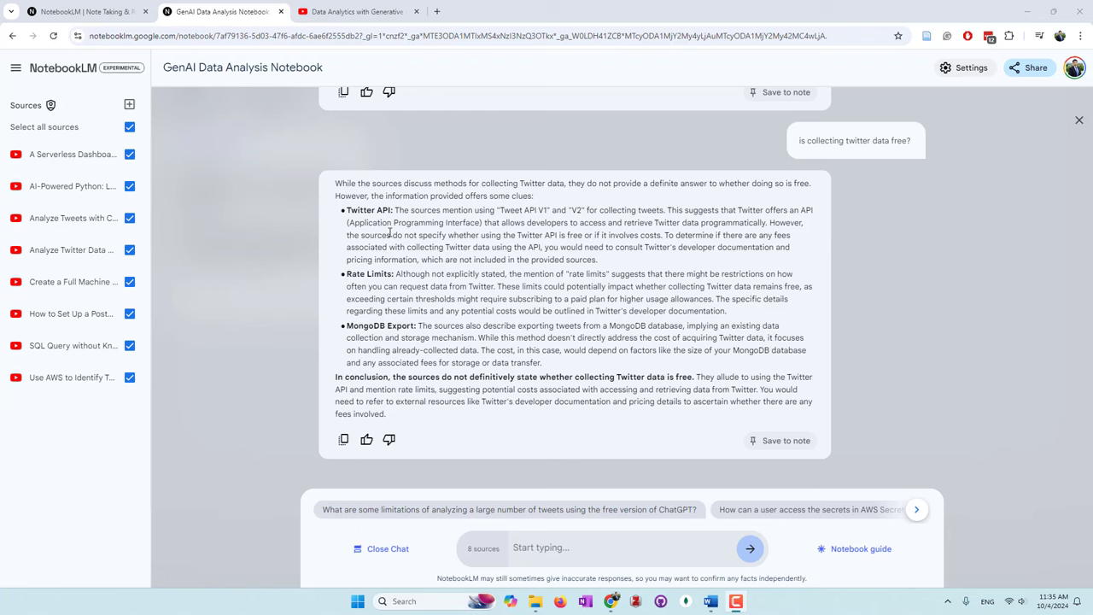
drag(394, 235, 641, 235)
click(645, 240)
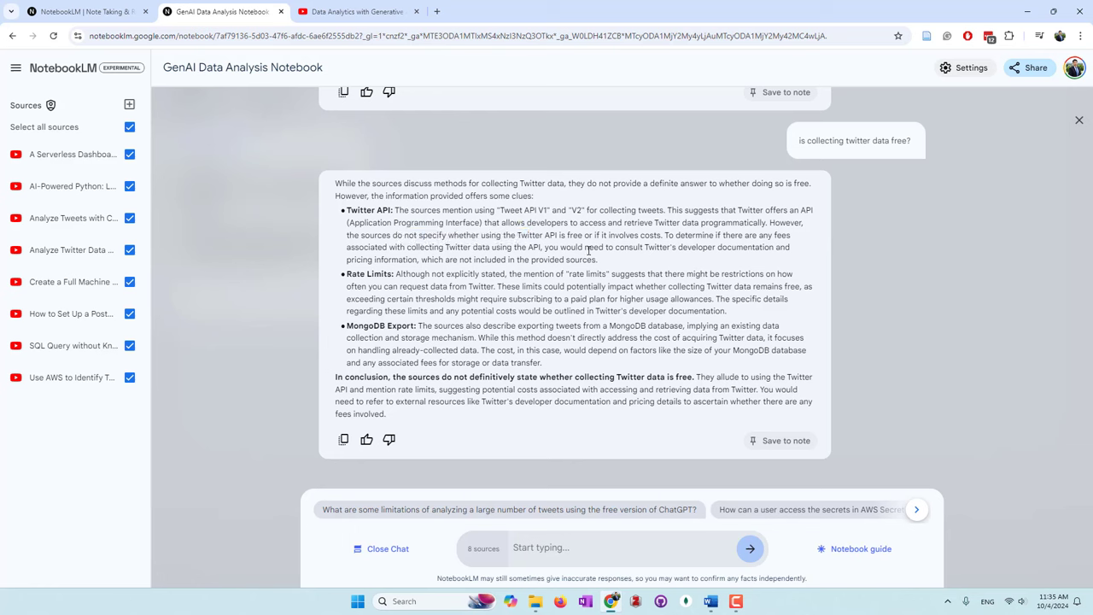
drag(644, 247, 763, 250)
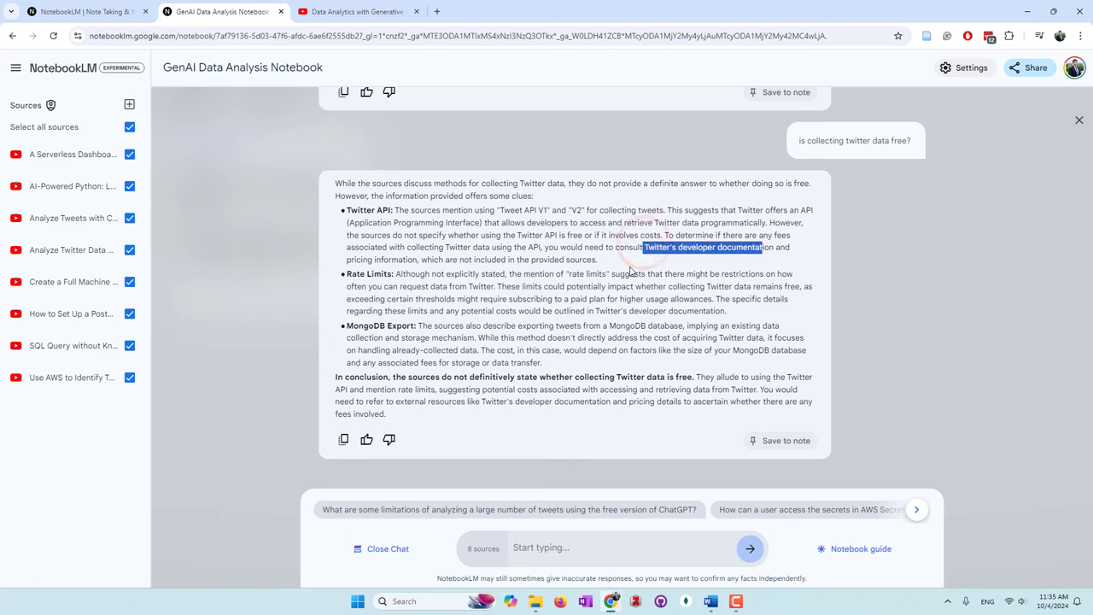
click(629, 266)
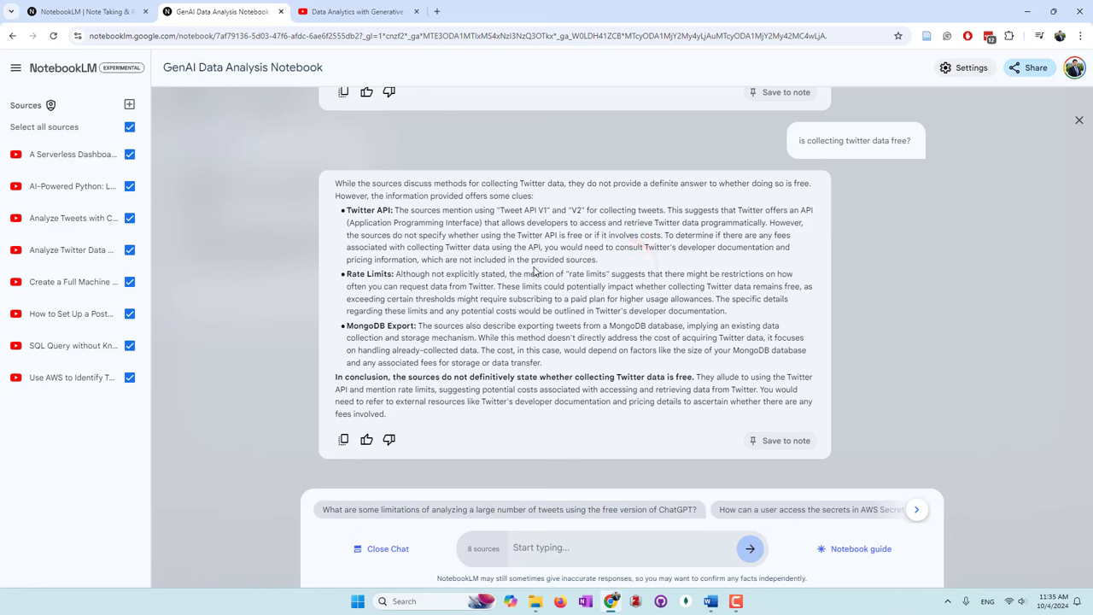